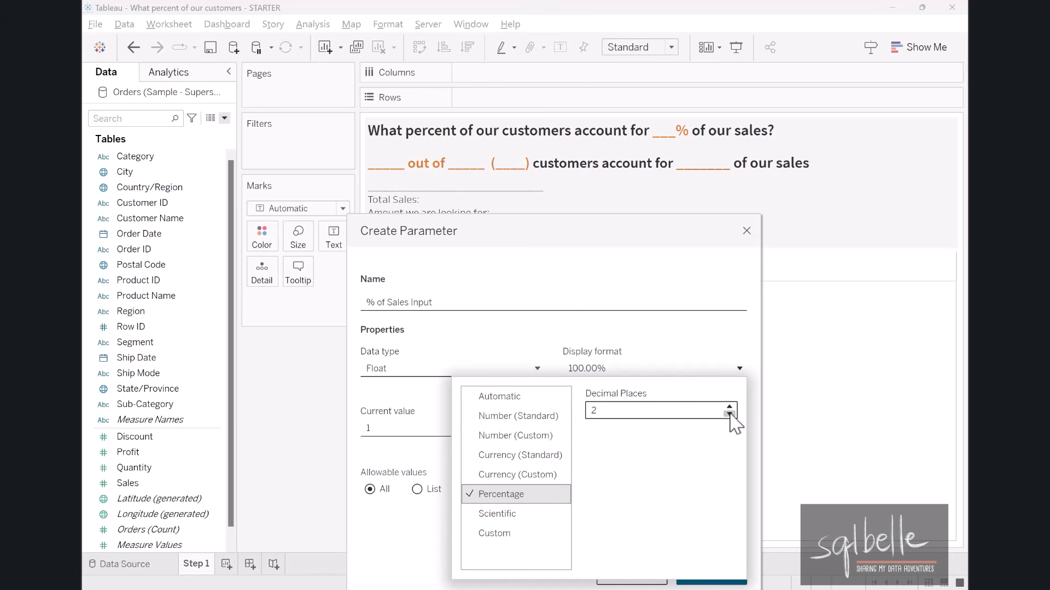
Set the percentage display format to zero decimal places and create the % of Sales Input parameter.
left_click(730, 414)
left_click(729, 414)
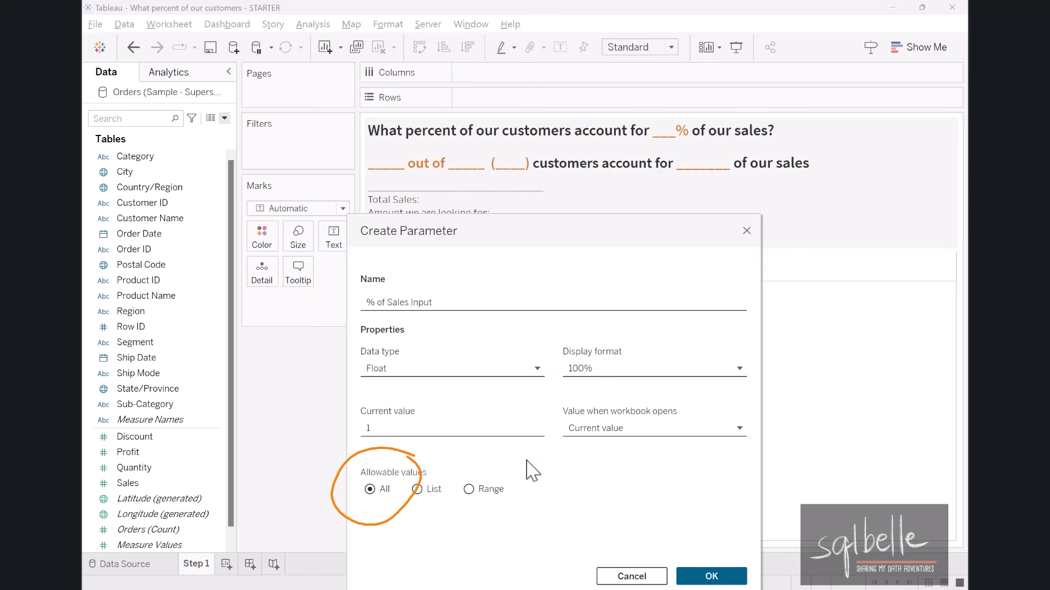
left_click(705, 574)
Show the control for the % of Sales Input parameter and place it below the Marks card.
left_click_drag(181, 515, 180, 380)
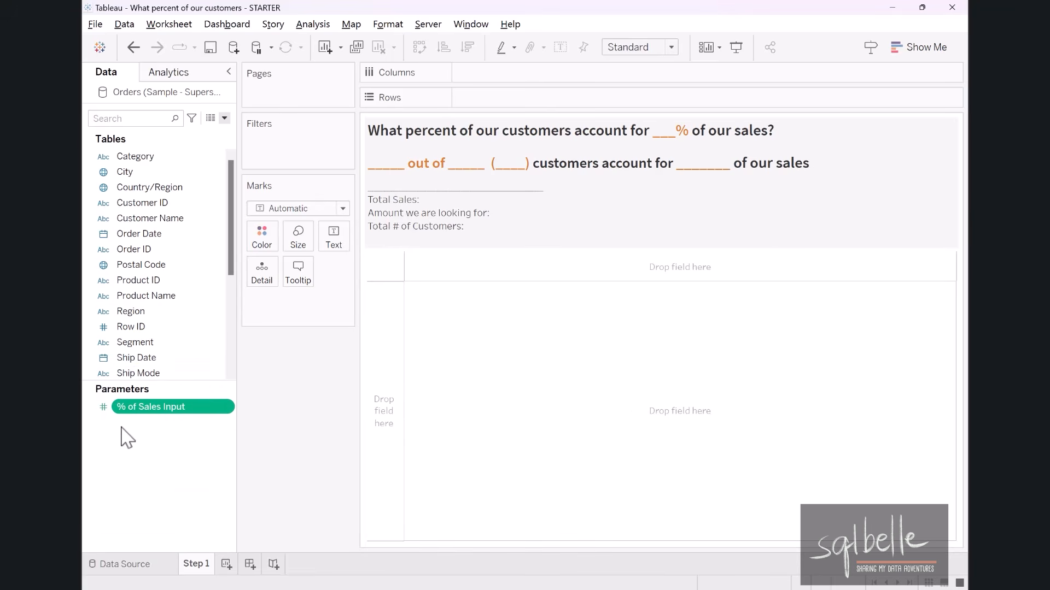
right_click(148, 410)
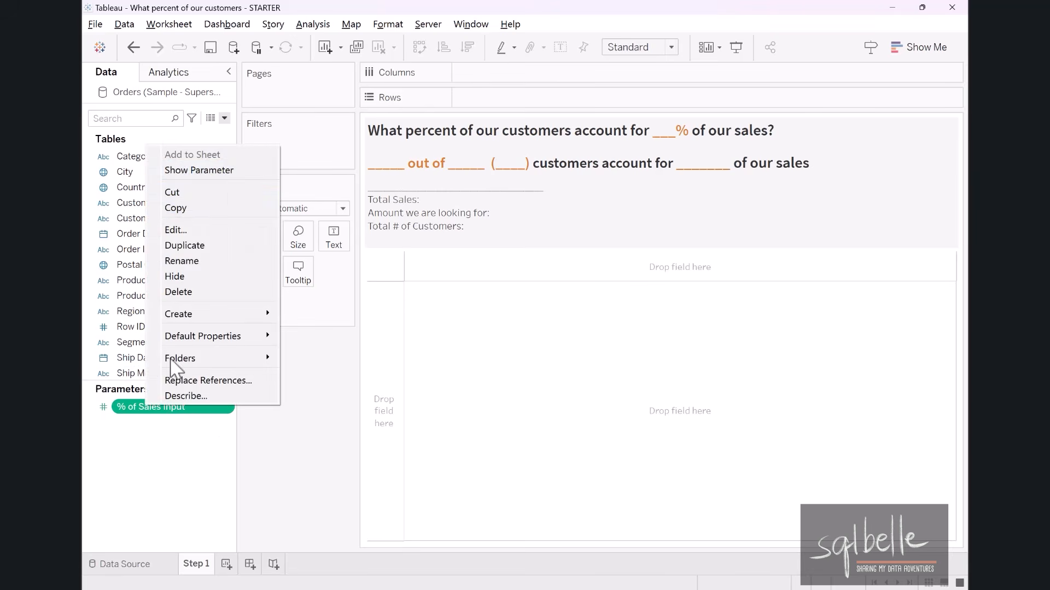
left_click(212, 170)
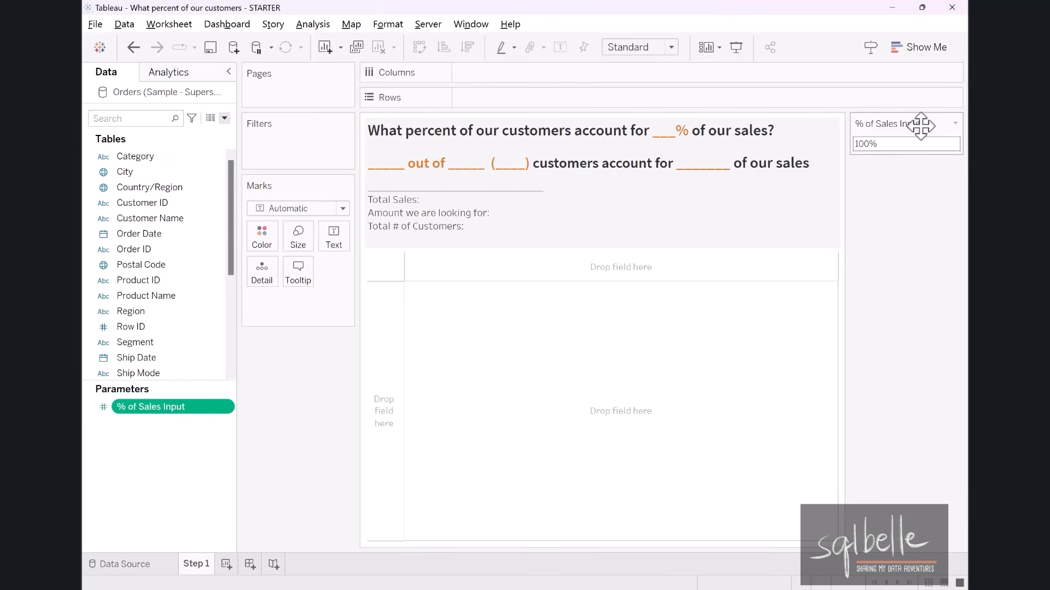
left_click_drag(918, 123, 319, 372)
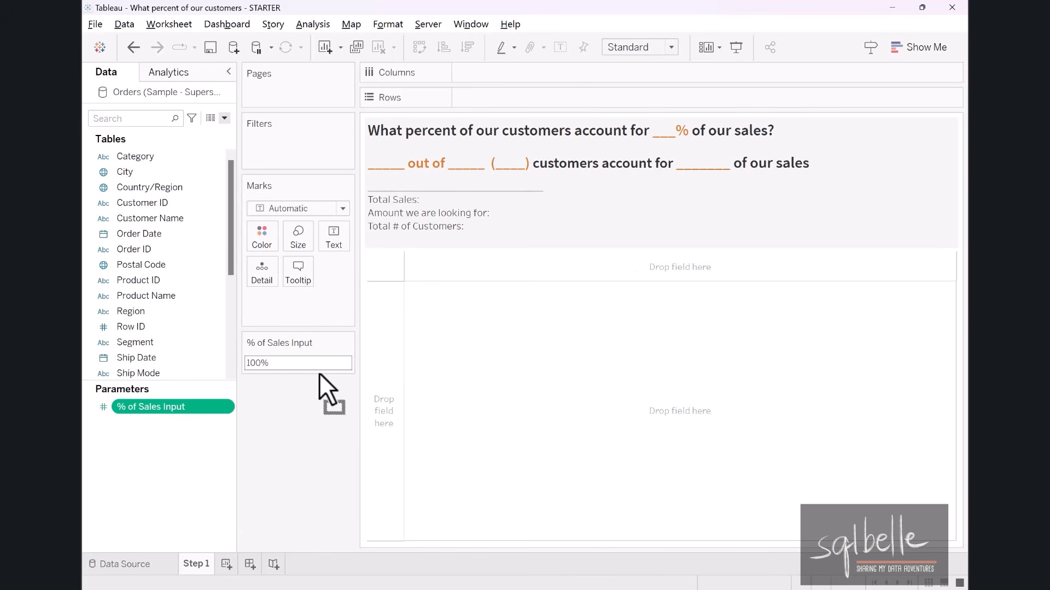
Set the % of Sales Input parameter value to 5%.
left_click(310, 366)
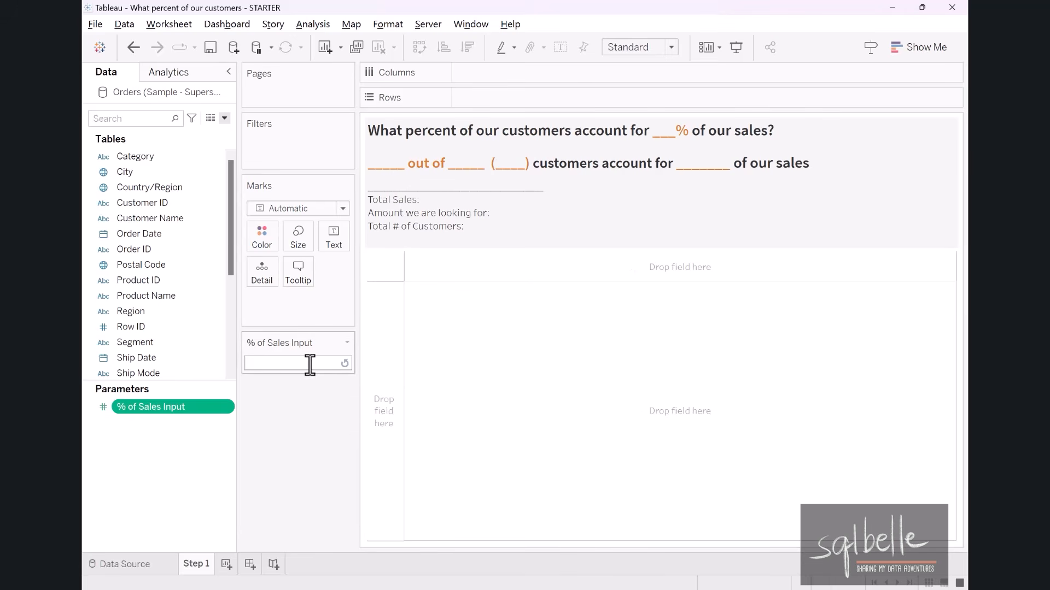
type("5%")
key("Return")
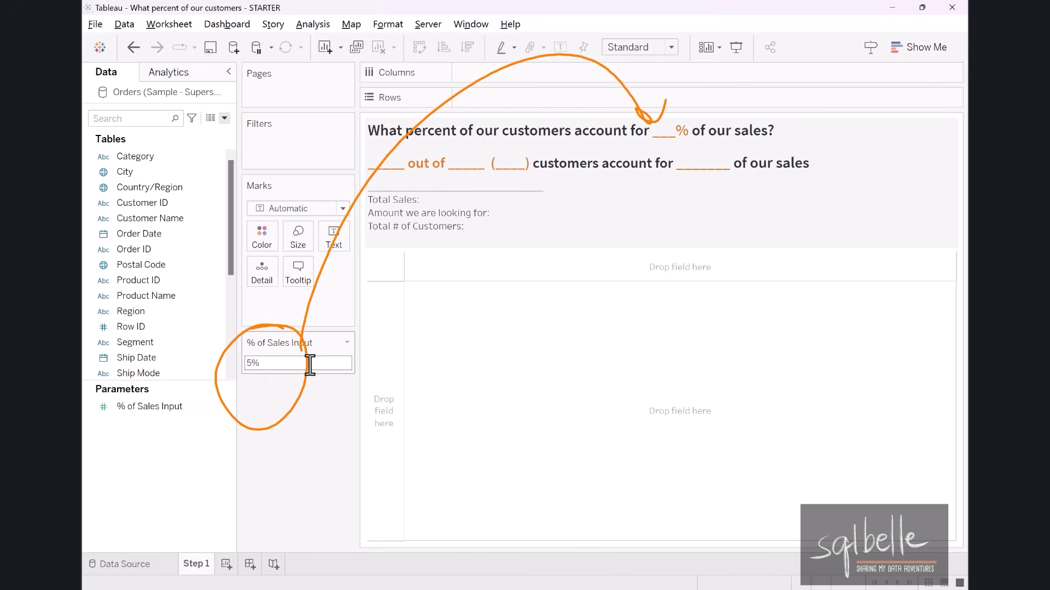
Replace the blank percentage in the title's opening question with the % of Sales Input parameter.
double_click(683, 142)
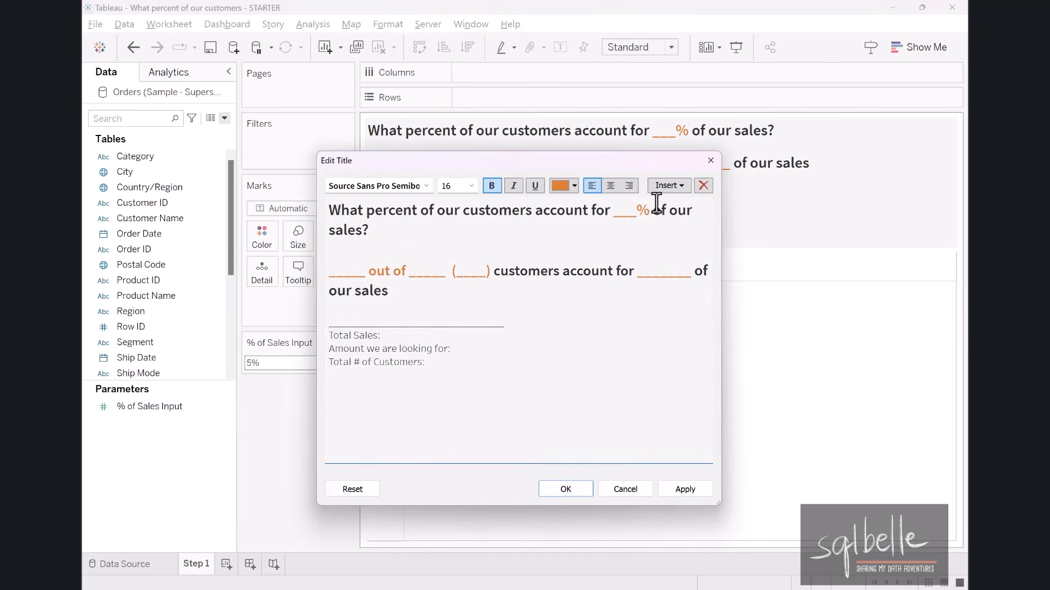
left_click(668, 186)
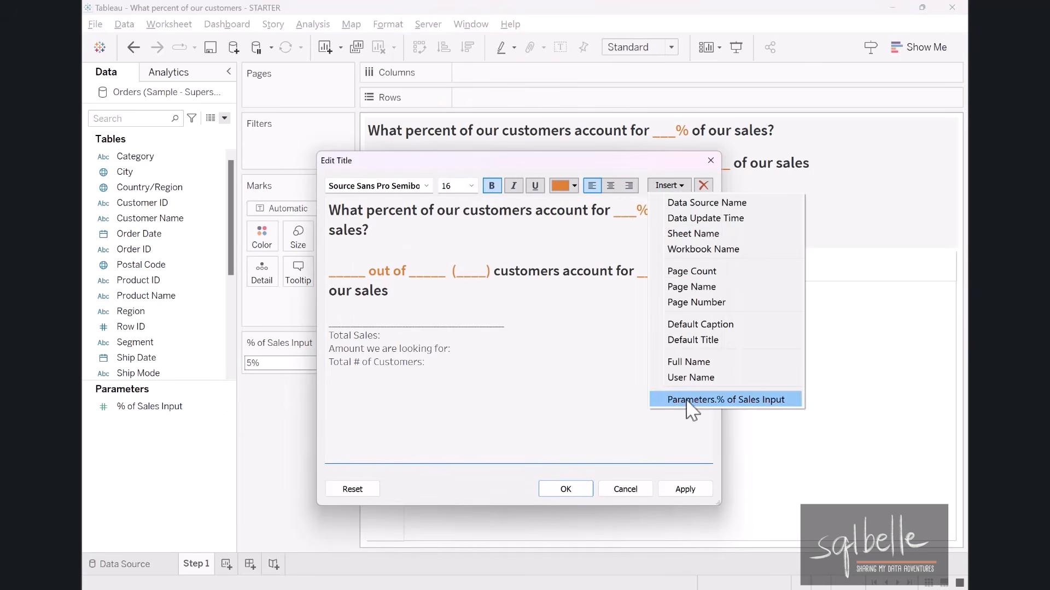
left_click(688, 401)
left_click_drag(365, 229, 326, 230)
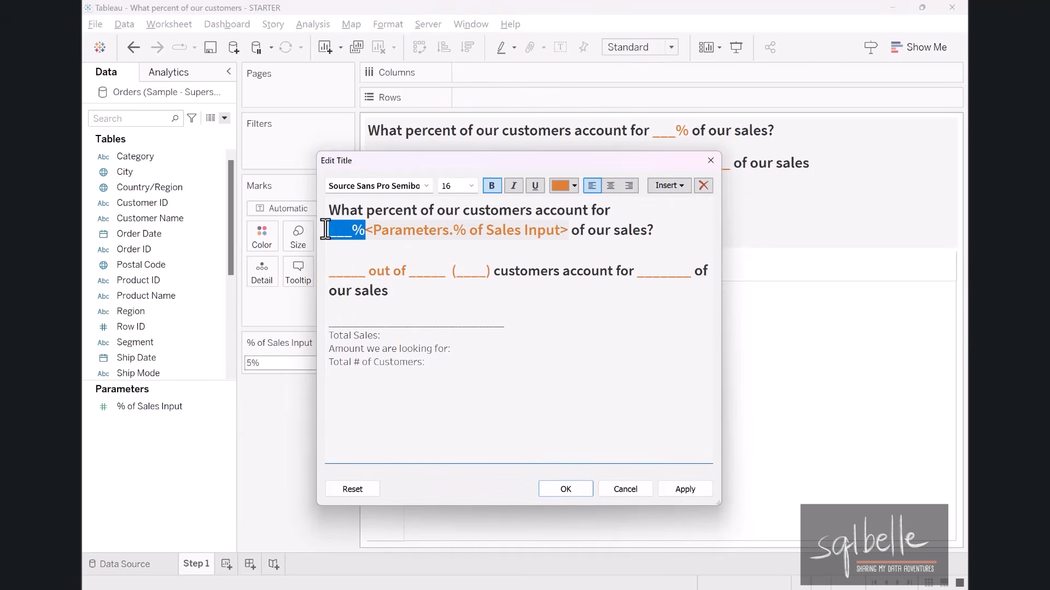
key("BackSpace")
left_click(579, 491)
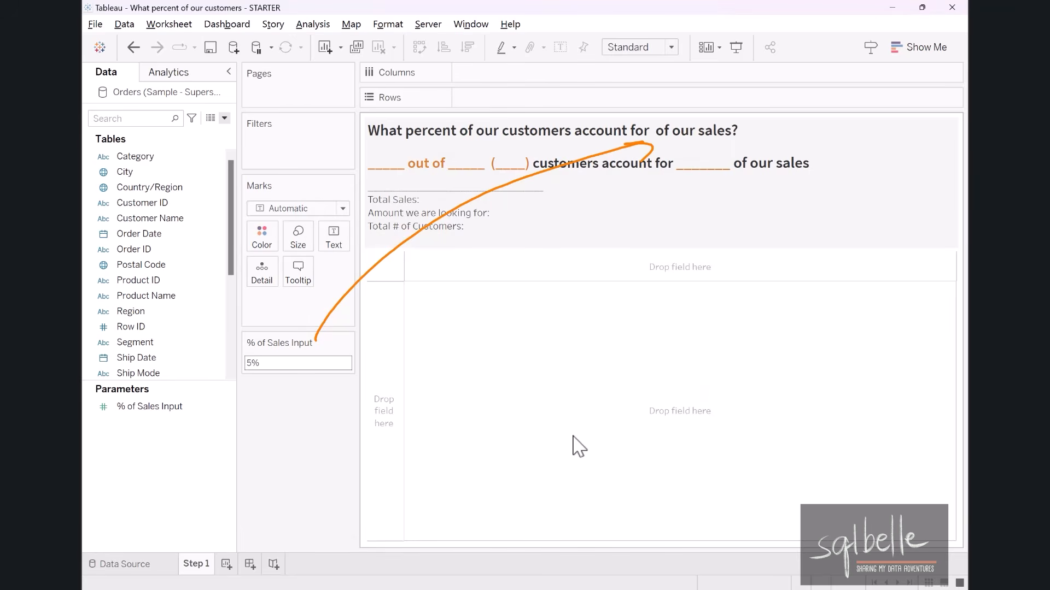
Set the % of Sales Input parameter value to 0.06.
left_click(274, 363)
type("0.06")
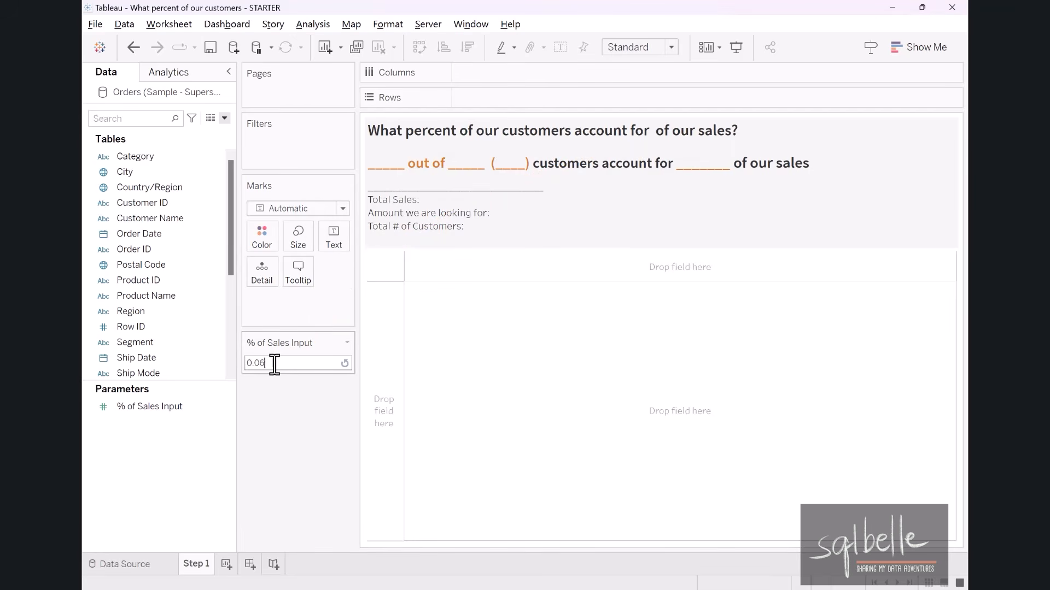
key("Return")
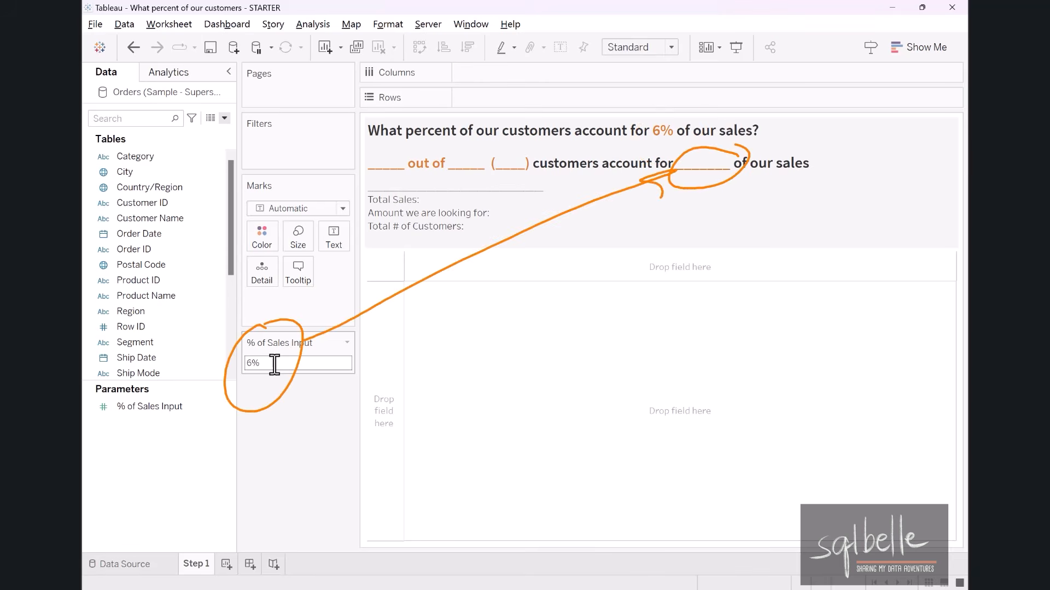
Replace the blank before "of our sales" in the title's second sentence with the % of Sales Input parameter.
double_click(653, 200)
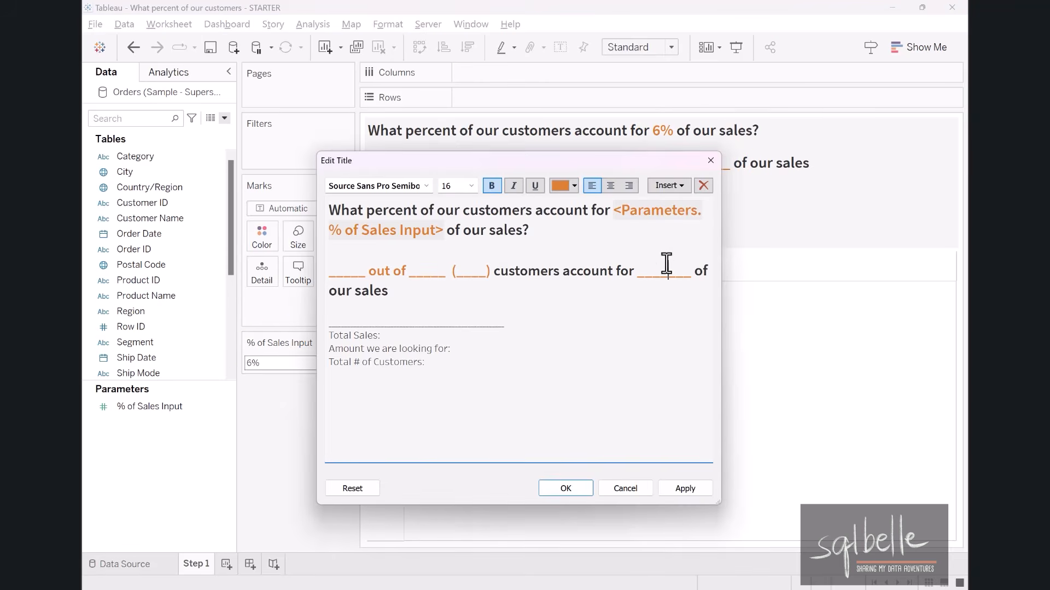
left_click(666, 264)
left_click(669, 185)
left_click(710, 405)
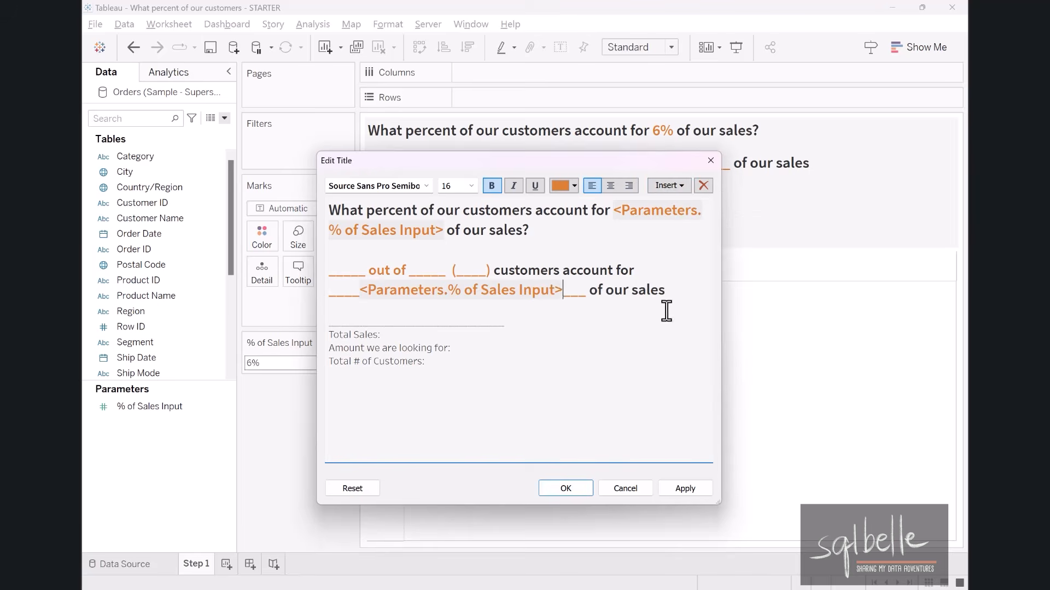
left_click_drag(565, 290, 592, 287)
key("Delete")
left_click_drag(359, 292, 331, 295)
key("Delete")
left_click(566, 490)
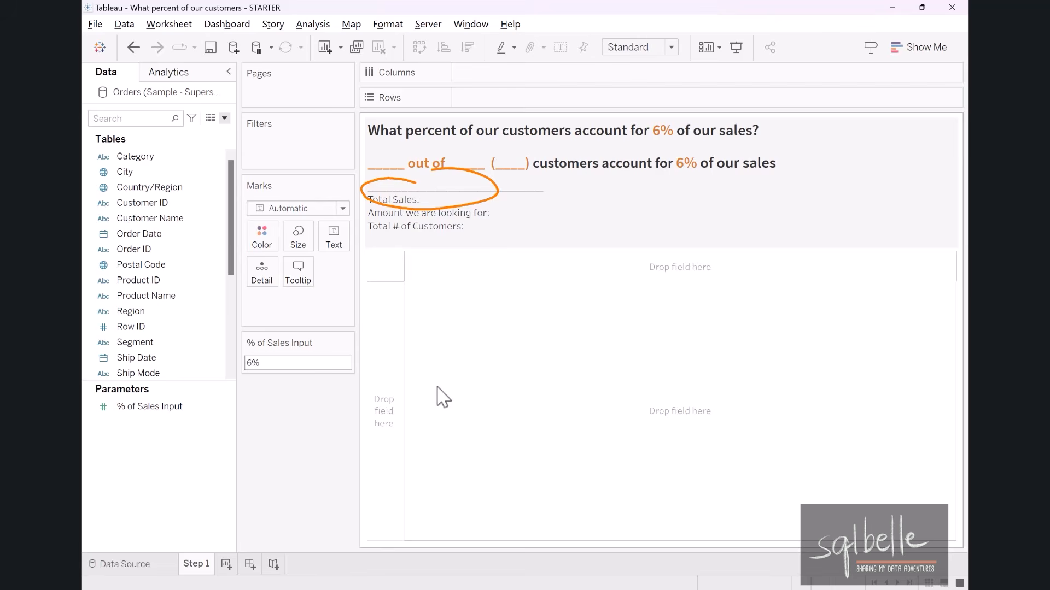
Start a new calculated field named FIXED - Total Sales.
left_click(225, 118)
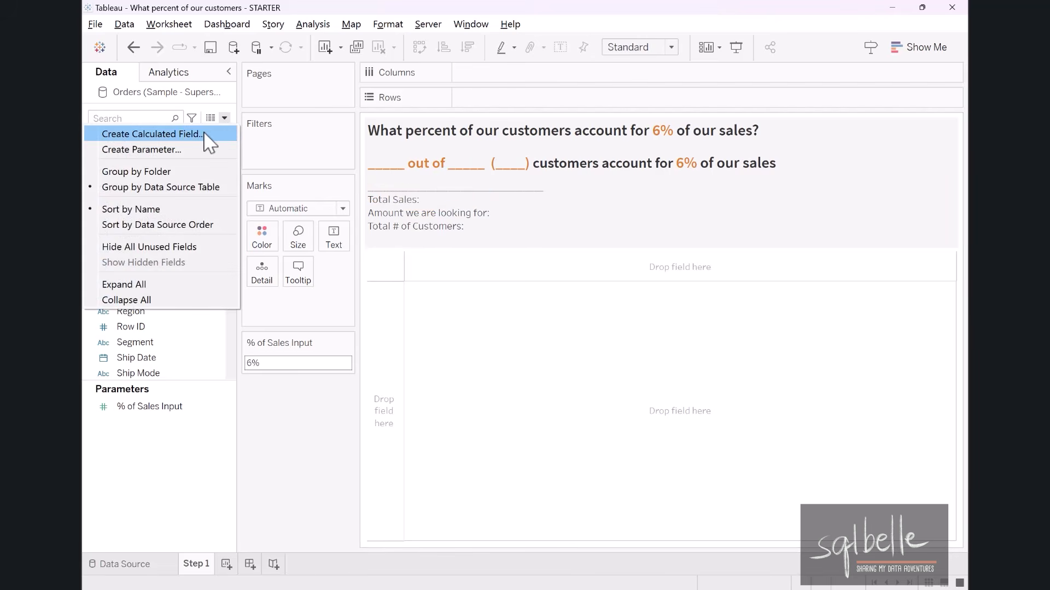
left_click(206, 135)
type("FIX")
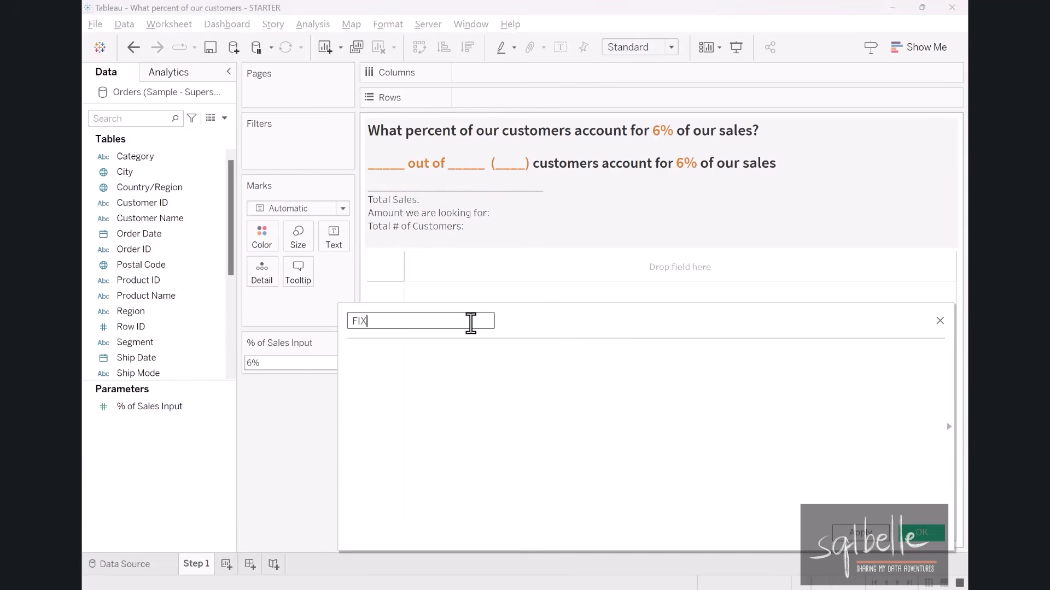
type("ED - Total Sales")
Enter the formula {SUM(Sales)} for the FIXED - Total Sales calculated field and save it.
left_click(462, 372)
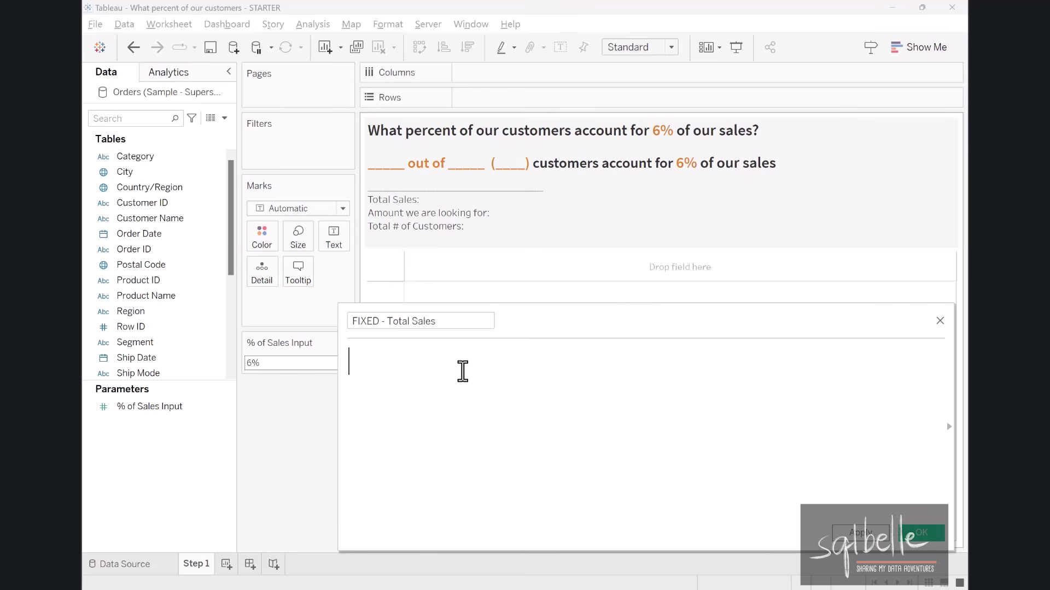
type("{")
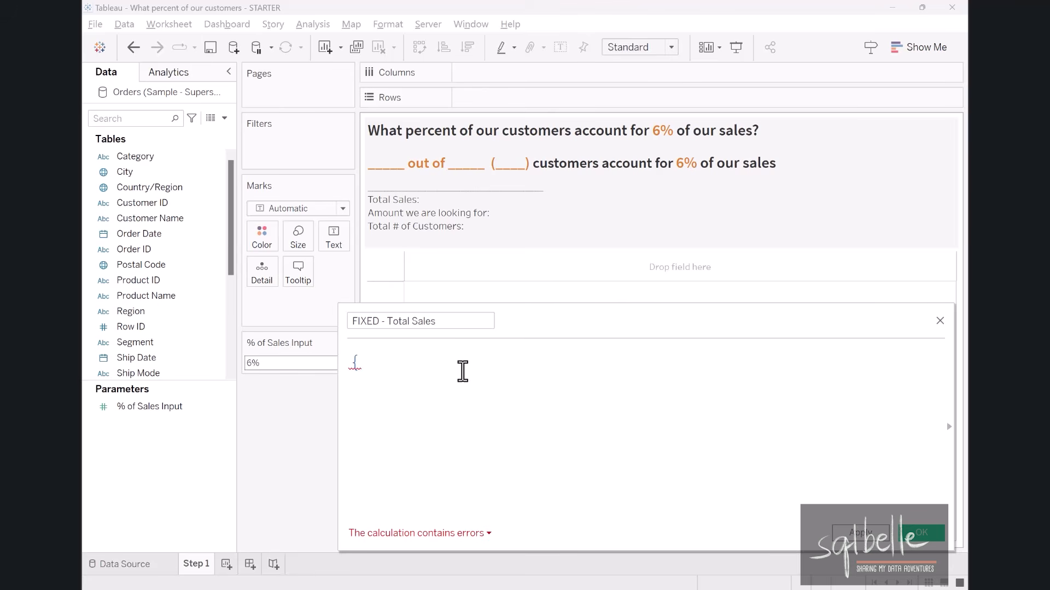
type("FIXED")
key("BackSpace")
key("BackSpace")
key("BackSpace")
key("BackSpace")
key("BackSpace")
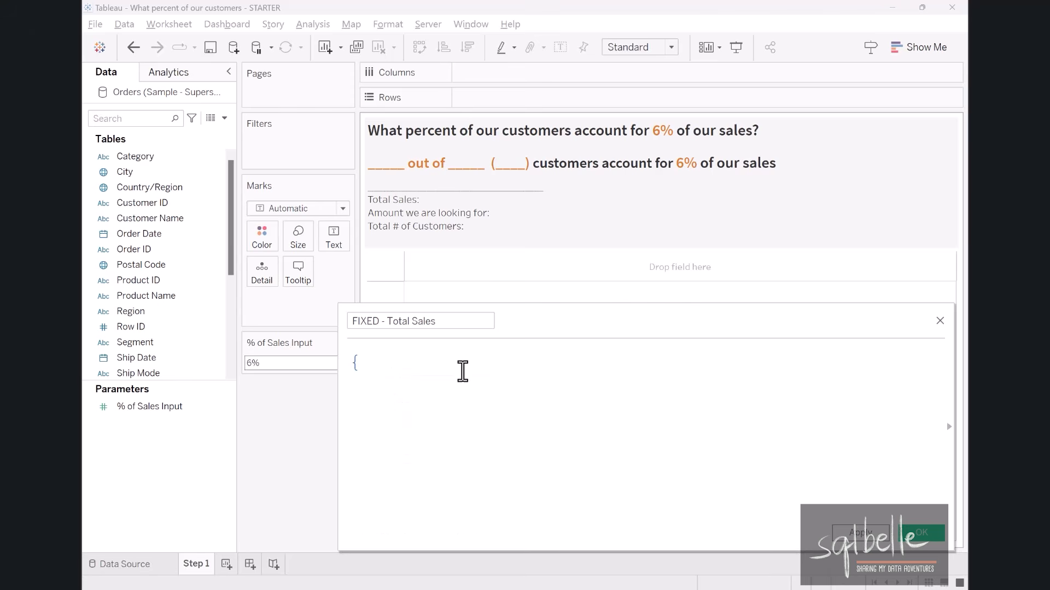
type("SUM(Sale")
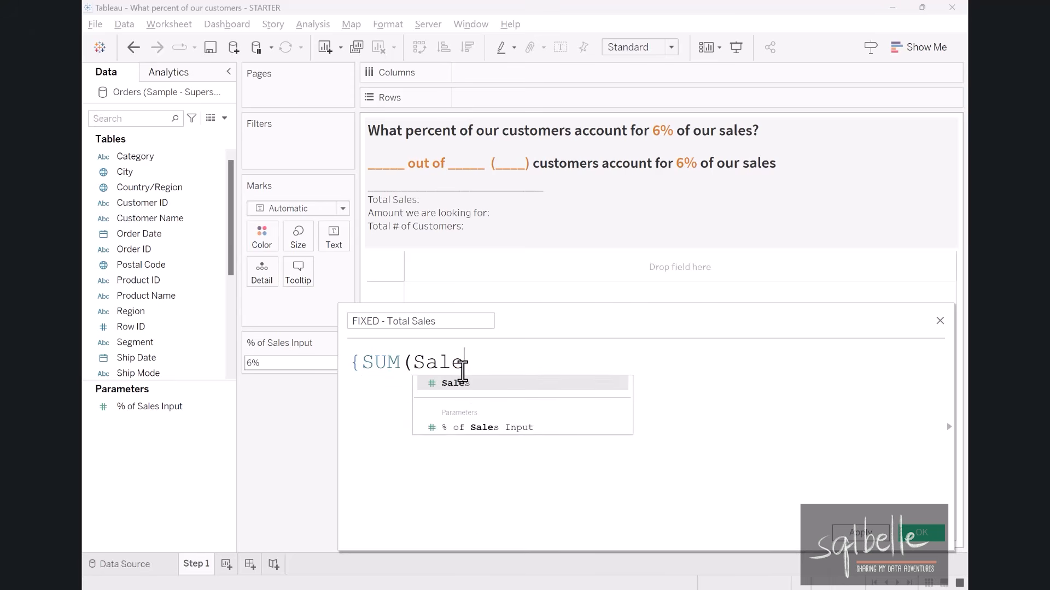
type("s)}")
left_click(922, 533)
Set the default number format of FIXED - Total Sales to Currency (Custom) with fewer decimal places.
right_click(178, 363)
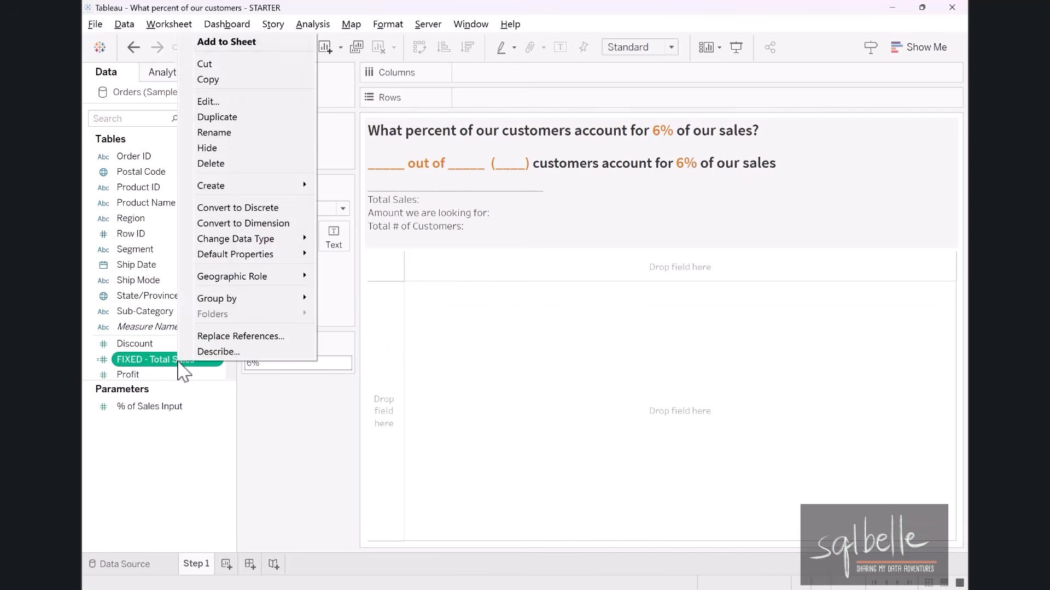
left_click(334, 282)
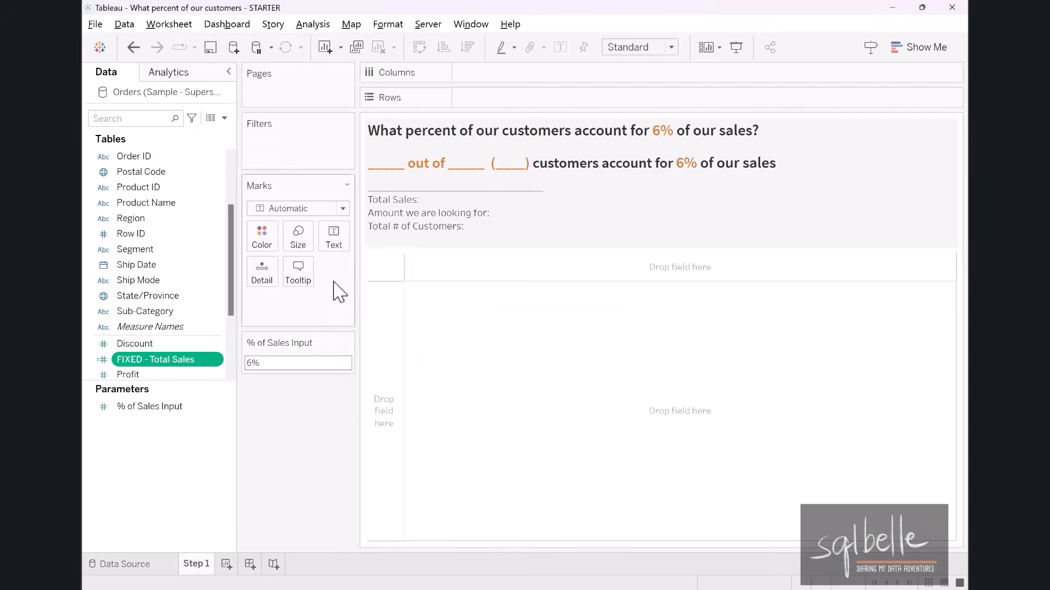
left_click(421, 253)
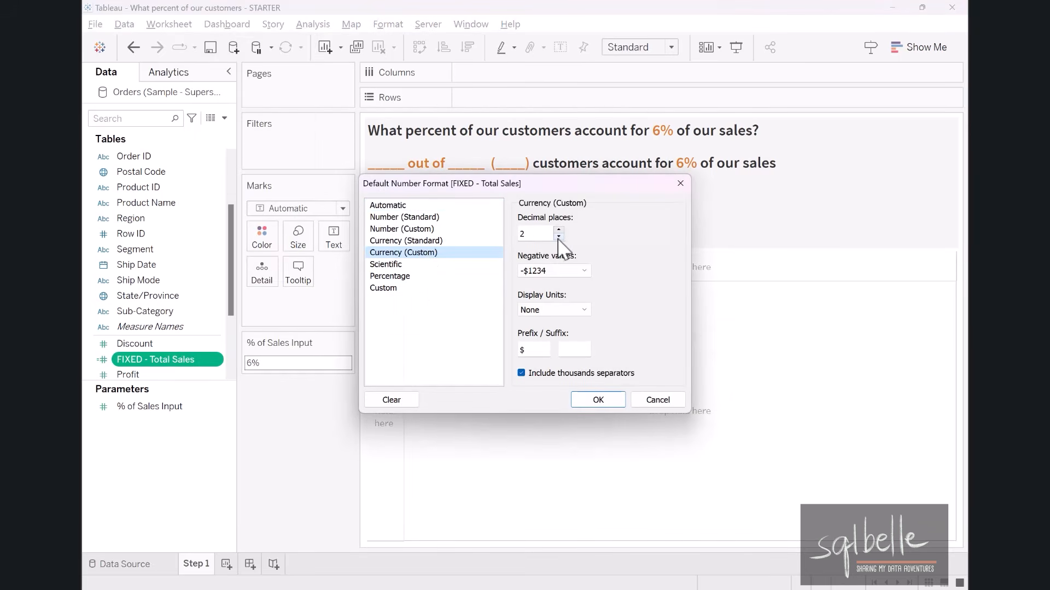
left_click(558, 236)
left_click(589, 402)
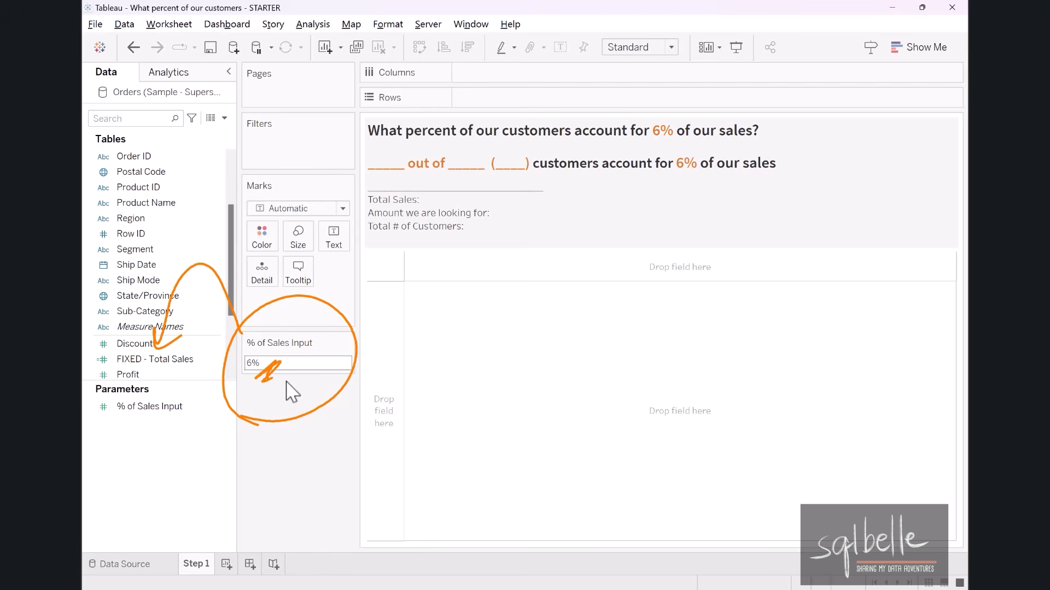
Create a calculated field named FIXED - Target Sales Amount with the formula [FIXED - Total Sales]*[% of Sales Input].
left_click(224, 119)
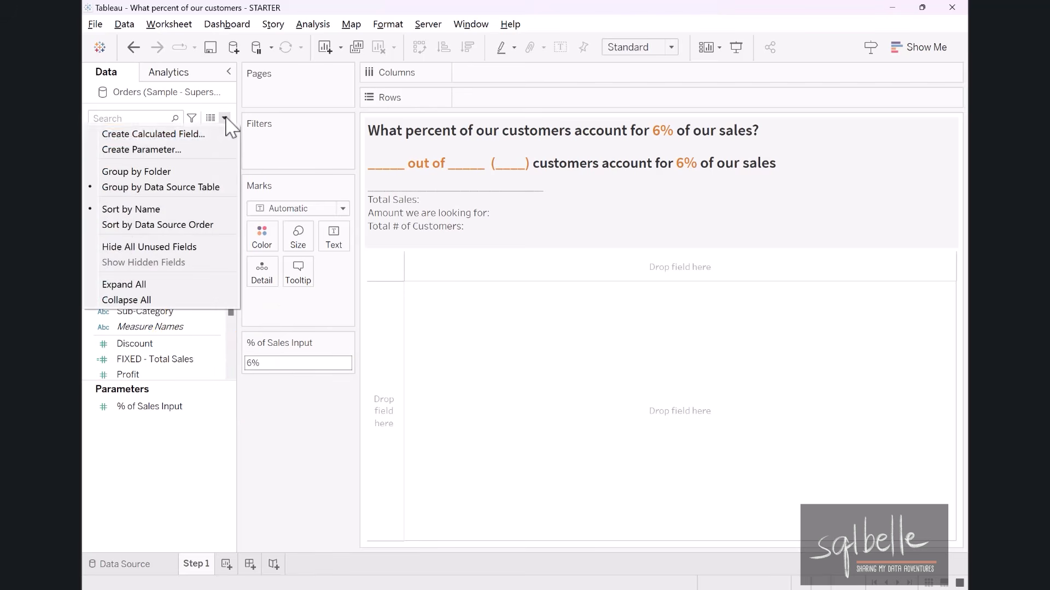
left_click(210, 135)
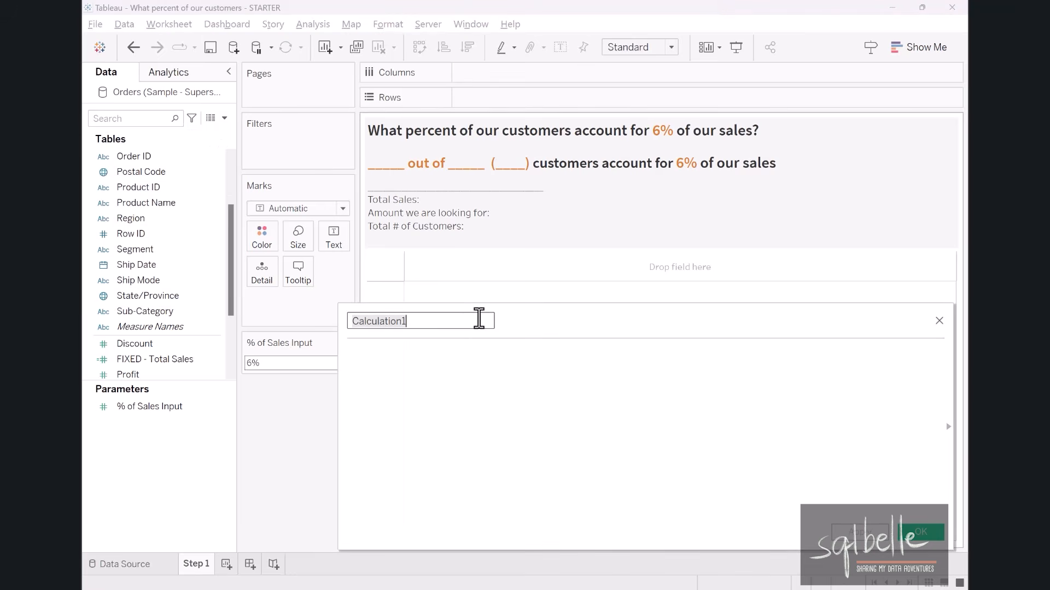
type("FIXED - Ta")
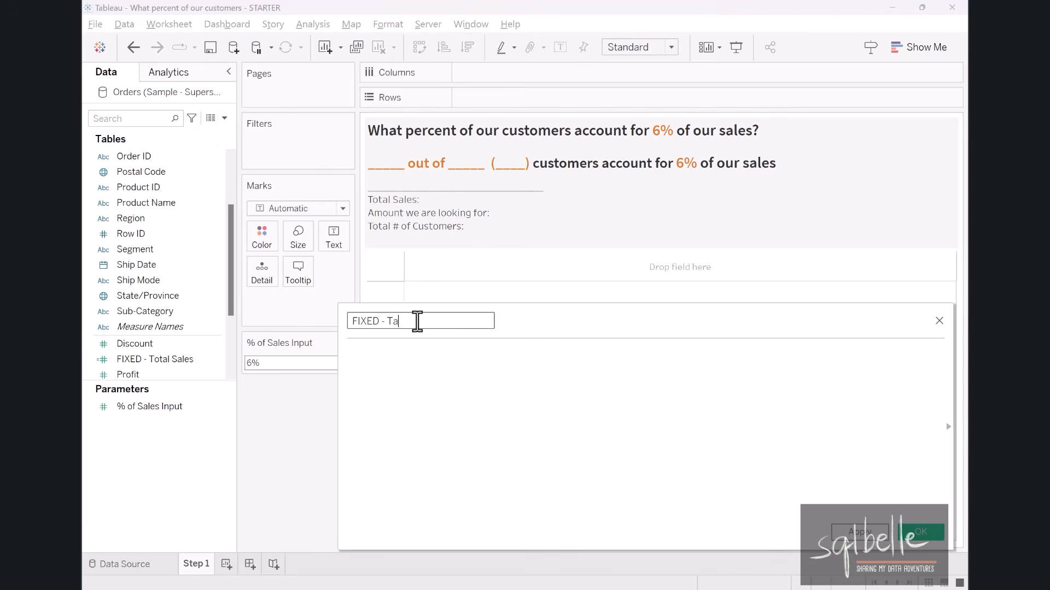
type("rget Sales Amount")
left_click(389, 397)
left_click_drag(144, 360, 410, 381)
type("*")
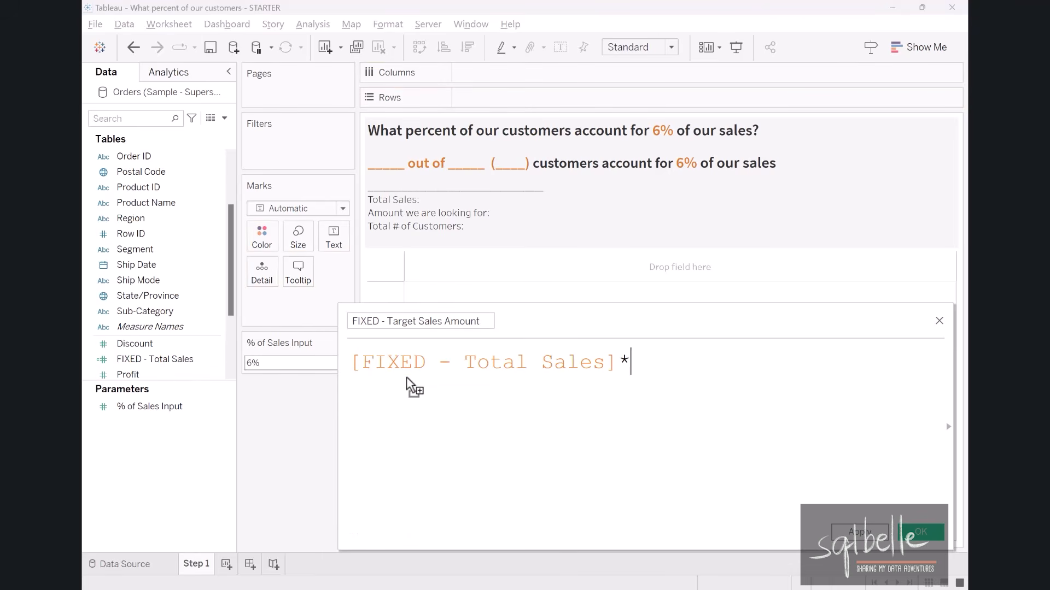
left_click_drag(117, 407, 678, 361)
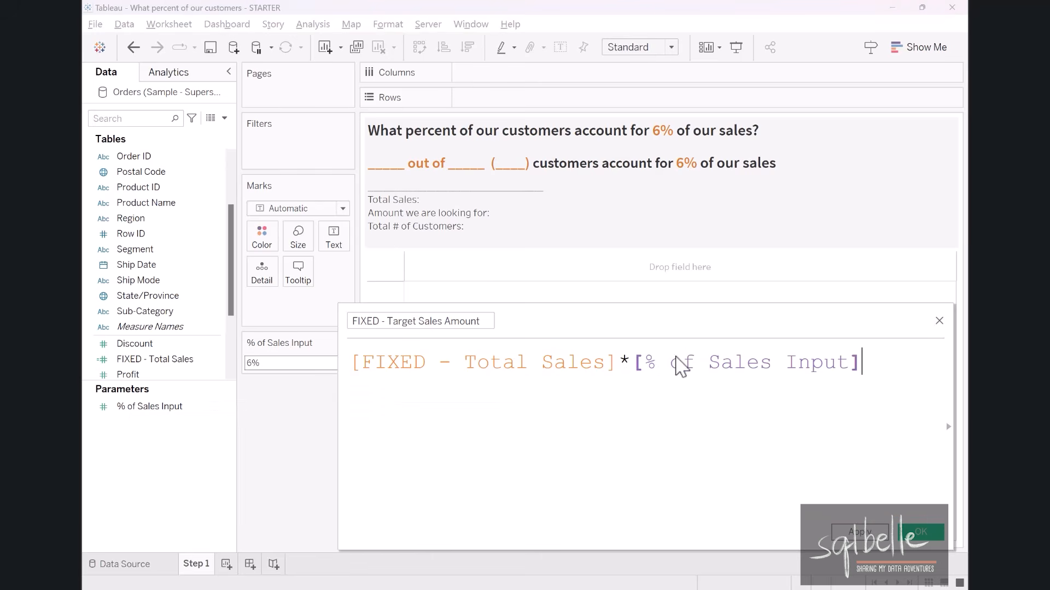
left_click(928, 536)
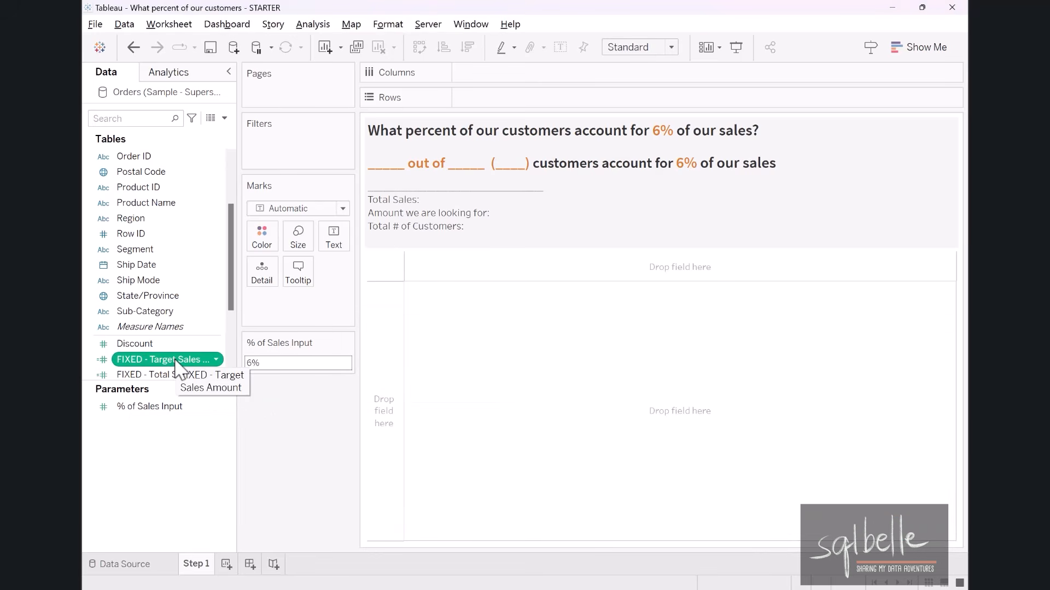
Set the default number format of FIXED - Target Sales Amount to Currency (Custom) with no decimal places.
right_click(176, 362)
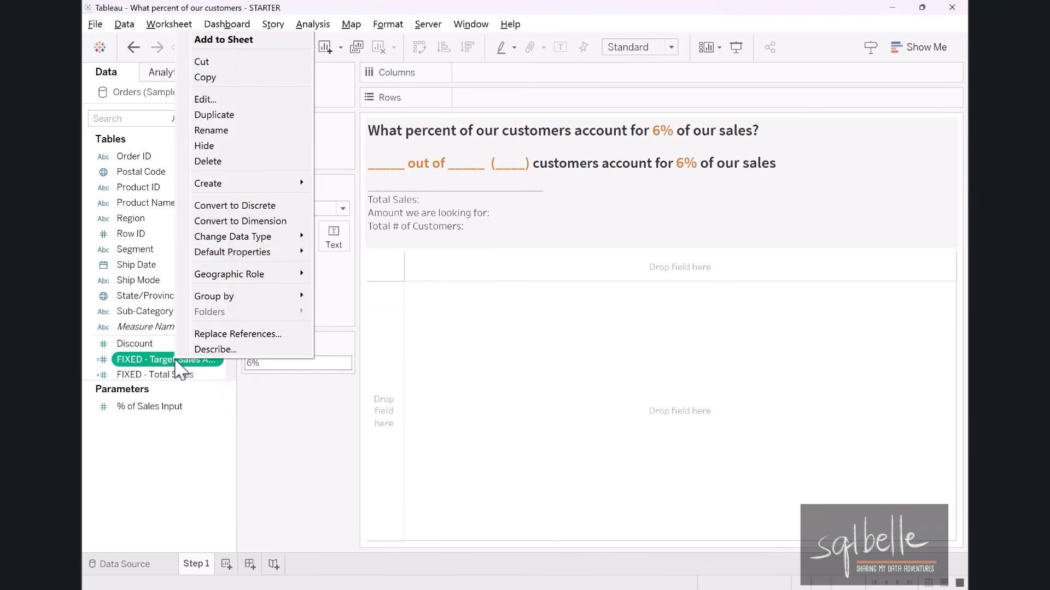
mouse_move(263, 254)
left_click(367, 285)
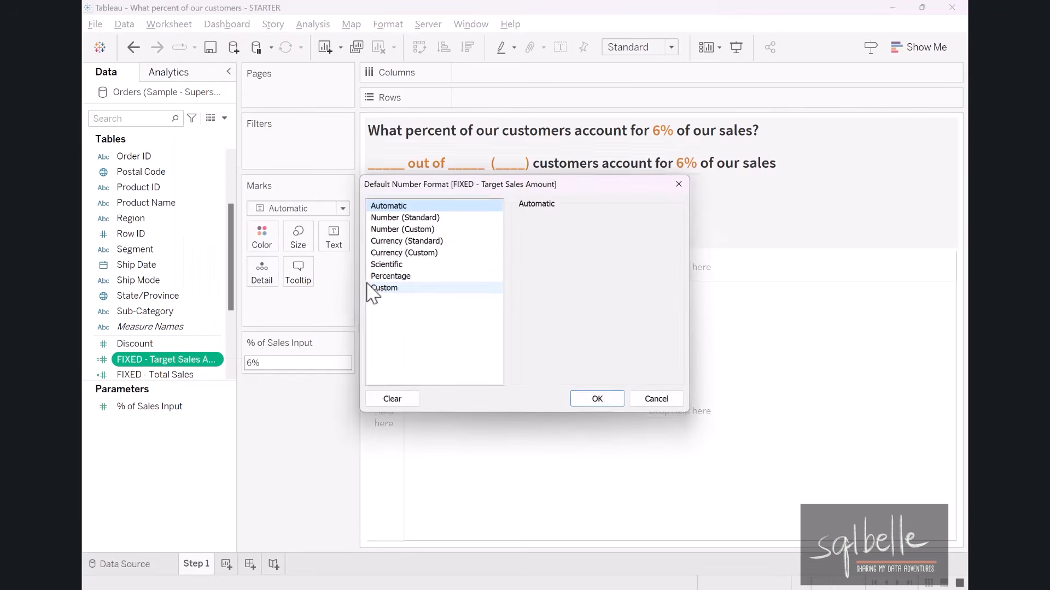
left_click(429, 253)
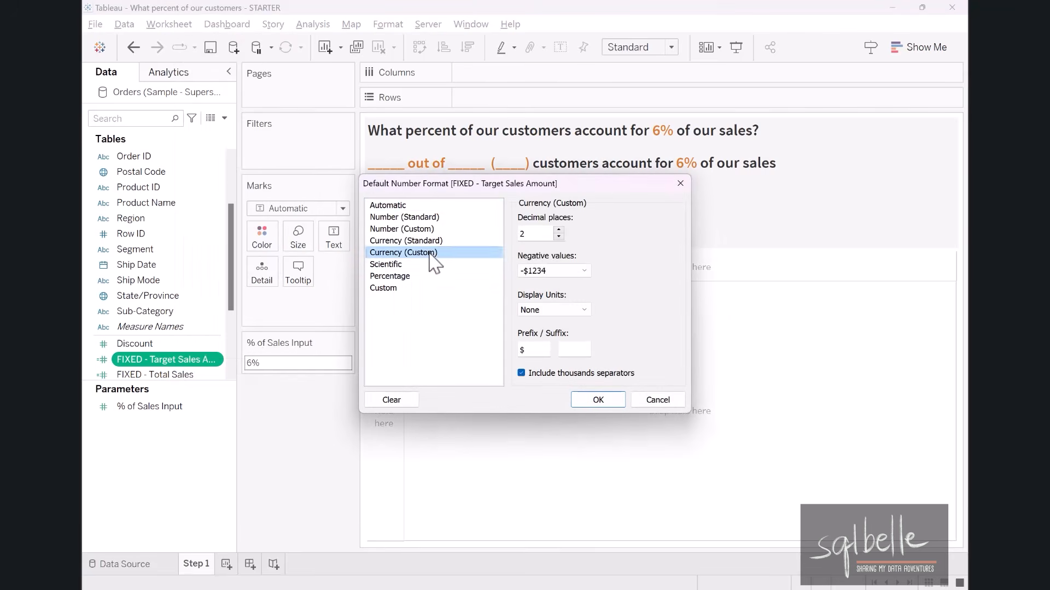
left_click(558, 237)
left_click(558, 236)
left_click(598, 399)
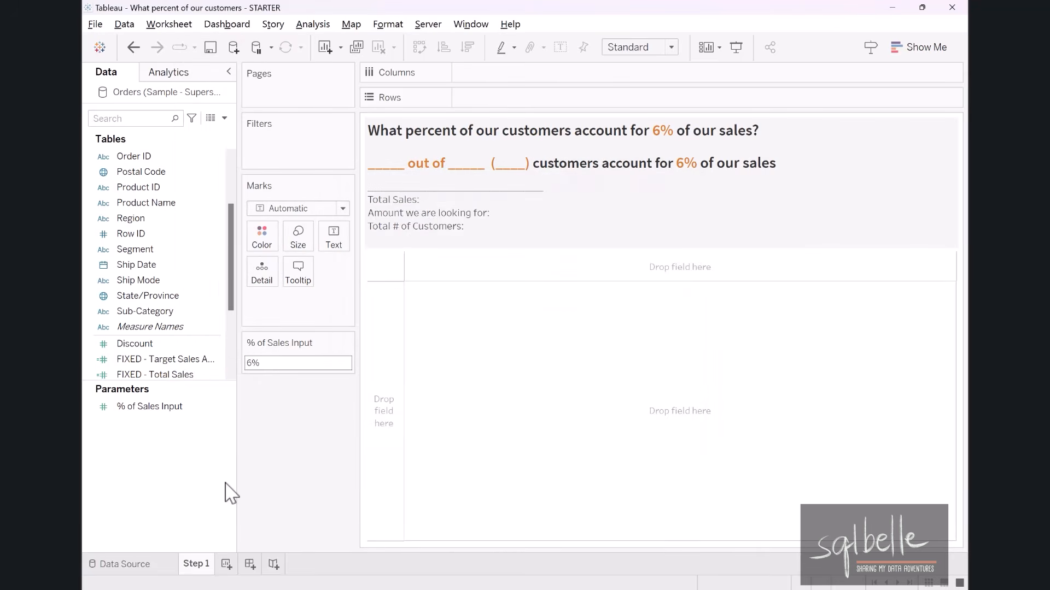
Add FIXED - Target Sales Amount and FIXED - Total Sales together to the Tooltip of the marks.
left_click(164, 359)
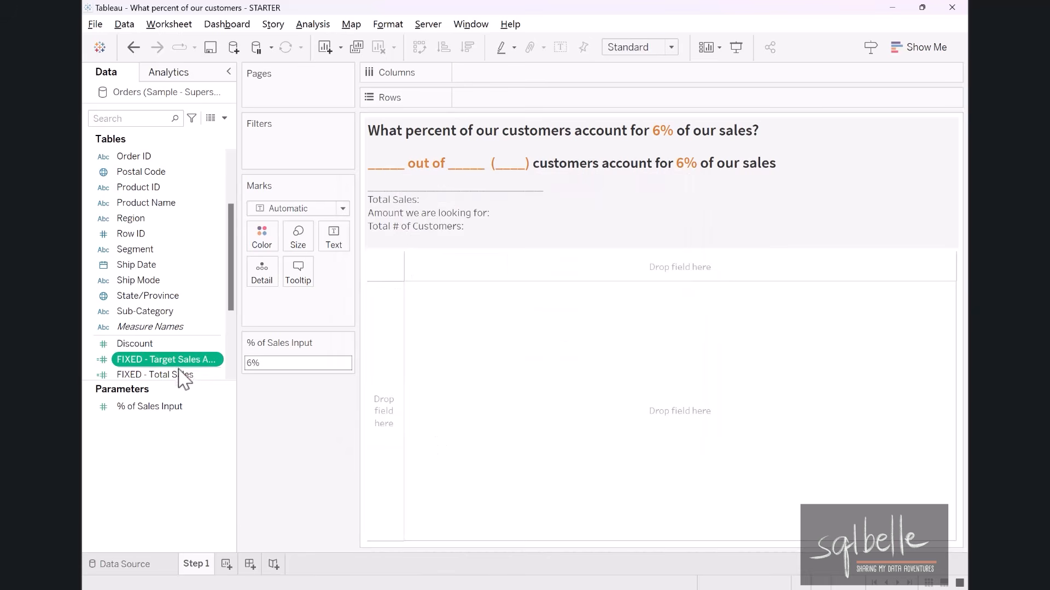
left_click(175, 375, "ctrl")
left_click_drag(170, 365, 299, 278)
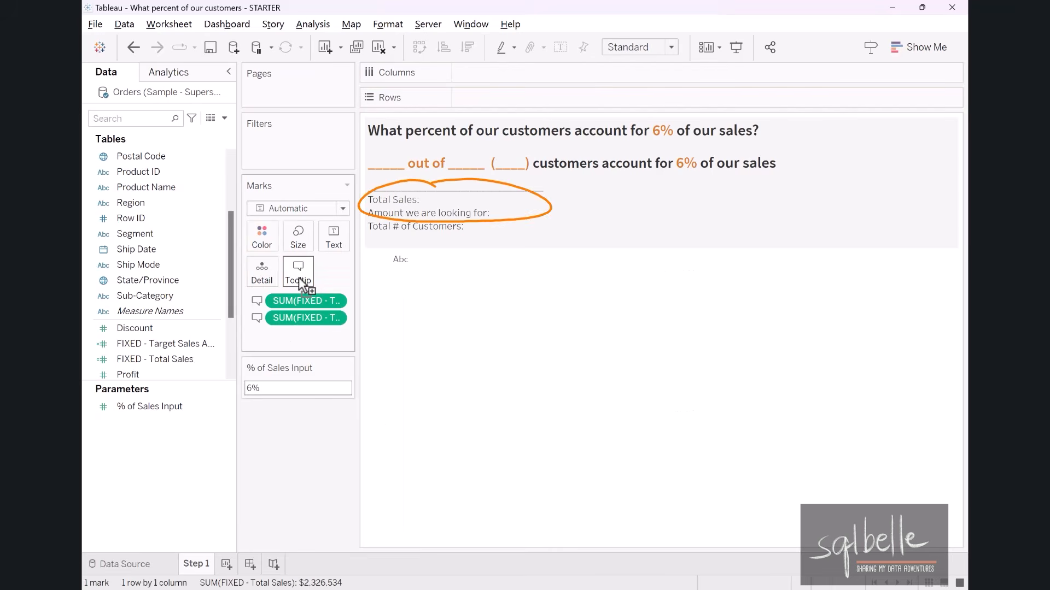
Insert the SUM(FIXED - Total Sales) field in bold after "Total Sales:" in the sheet title.
double_click(398, 224)
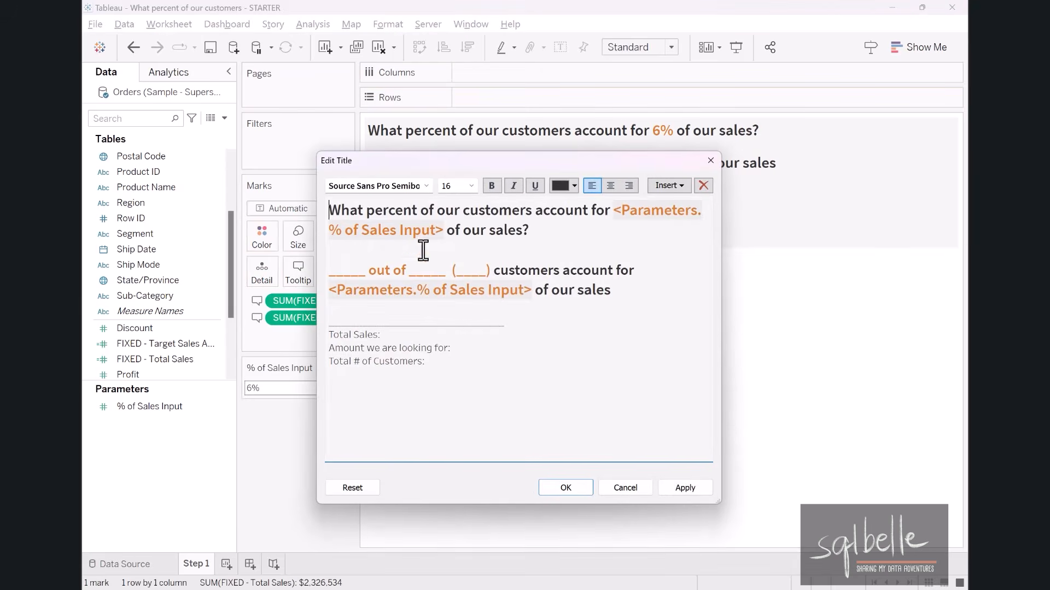
left_click(391, 335)
left_click(668, 186)
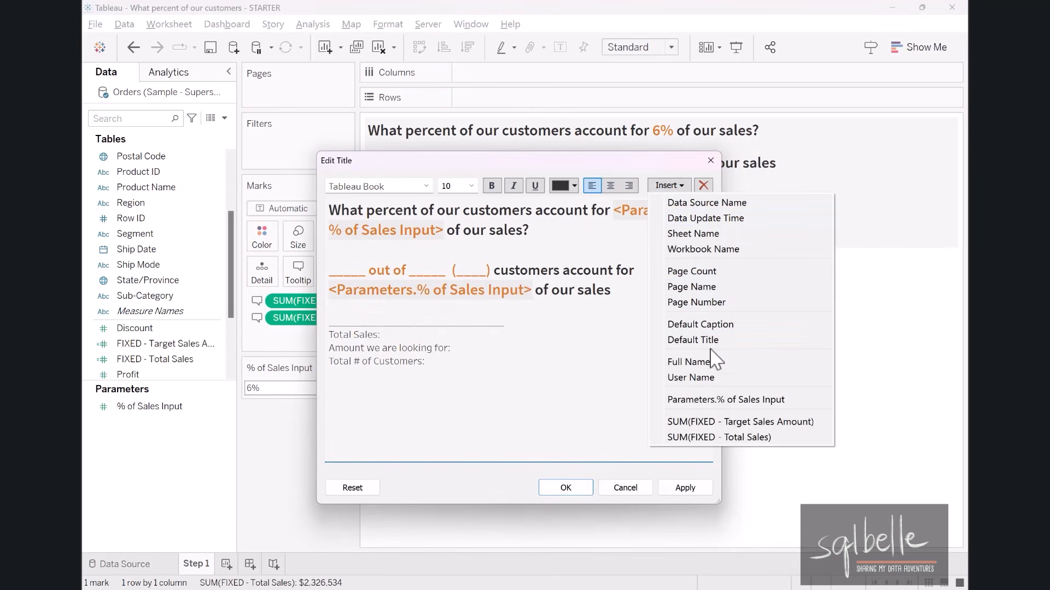
left_click(717, 437)
left_click_drag(506, 335, 382, 335)
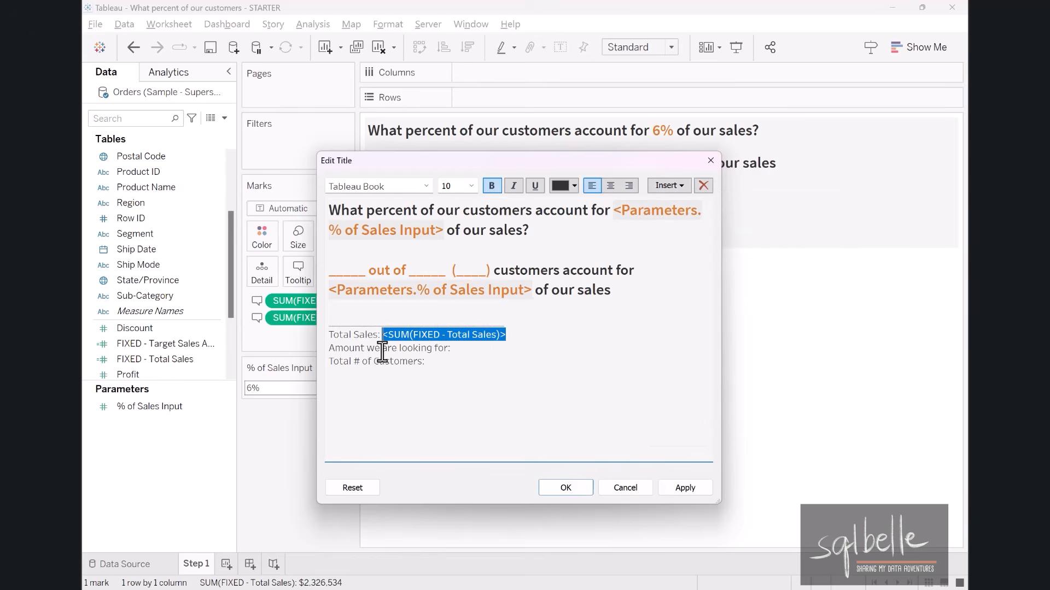
Insert the SUM(FIXED - Target Sales Amount) field in bold after "Amount we are looking for:" in the title.
left_click(458, 347)
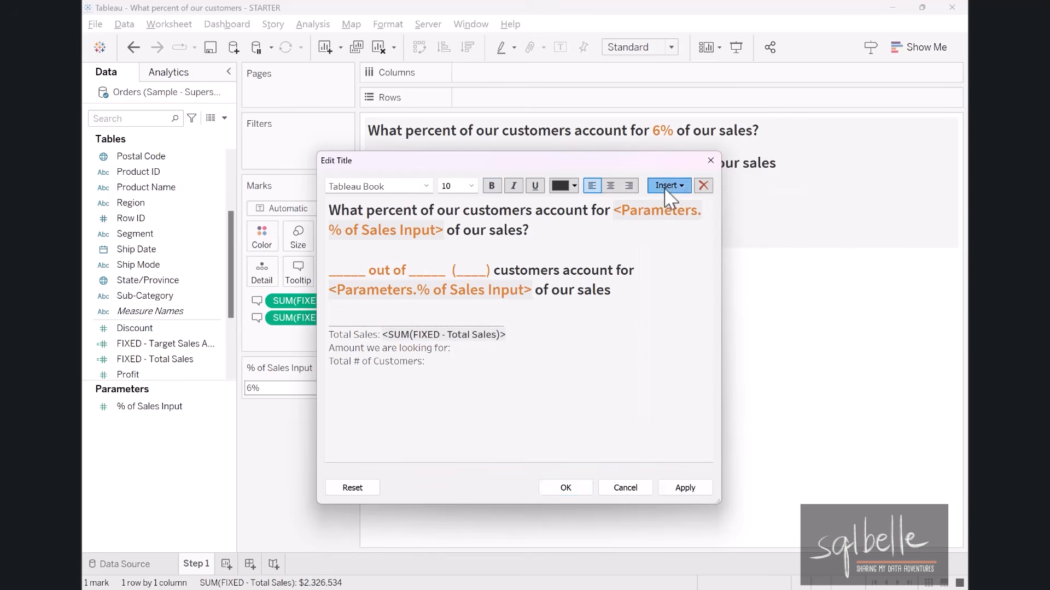
left_click(669, 185)
left_click(711, 436)
left_click_drag(455, 348, 629, 349)
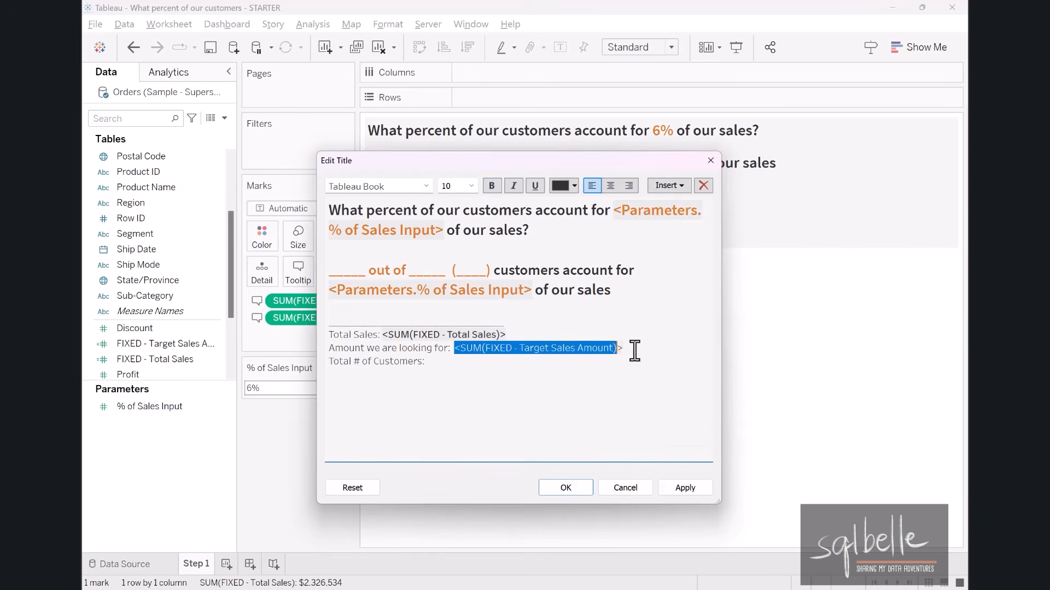
Add "(<Parameters.% of Sales Input> of Sales)" after "Amount we are looking for", before its colon, and save the title.
left_click(446, 347)
type("(")
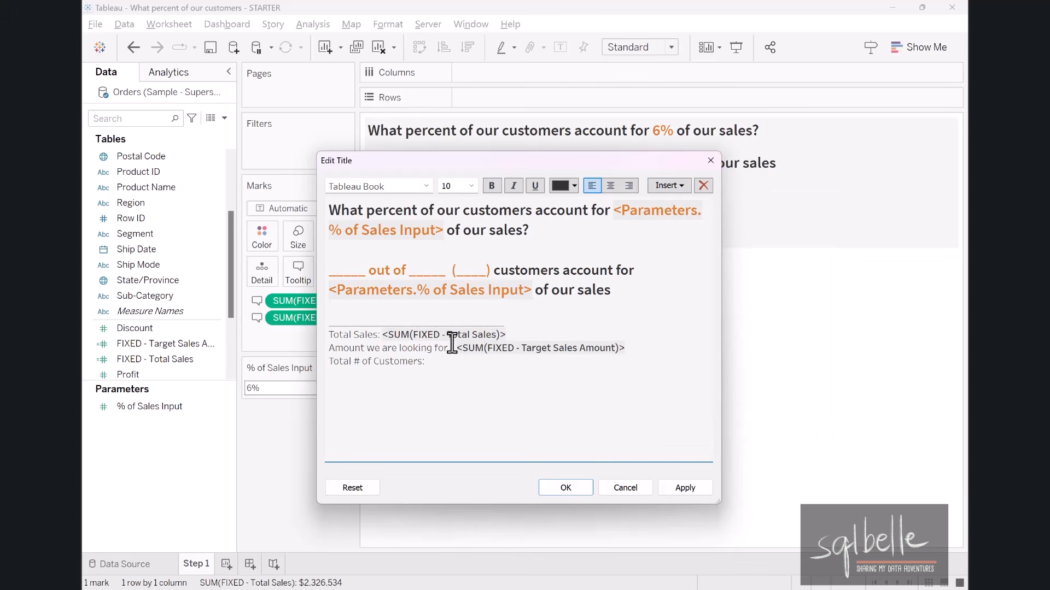
left_click(669, 189)
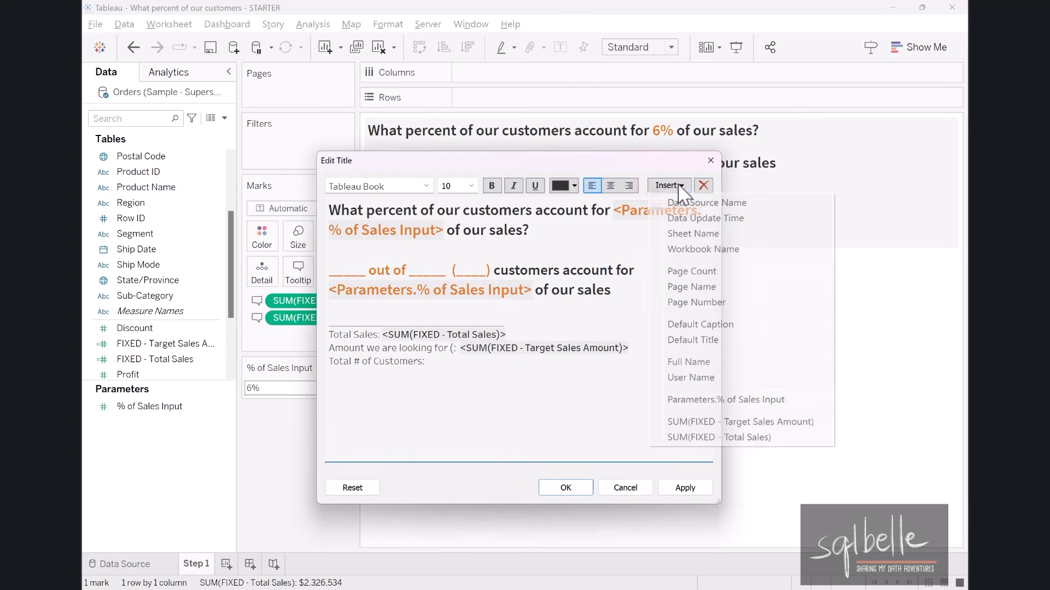
left_click(721, 401)
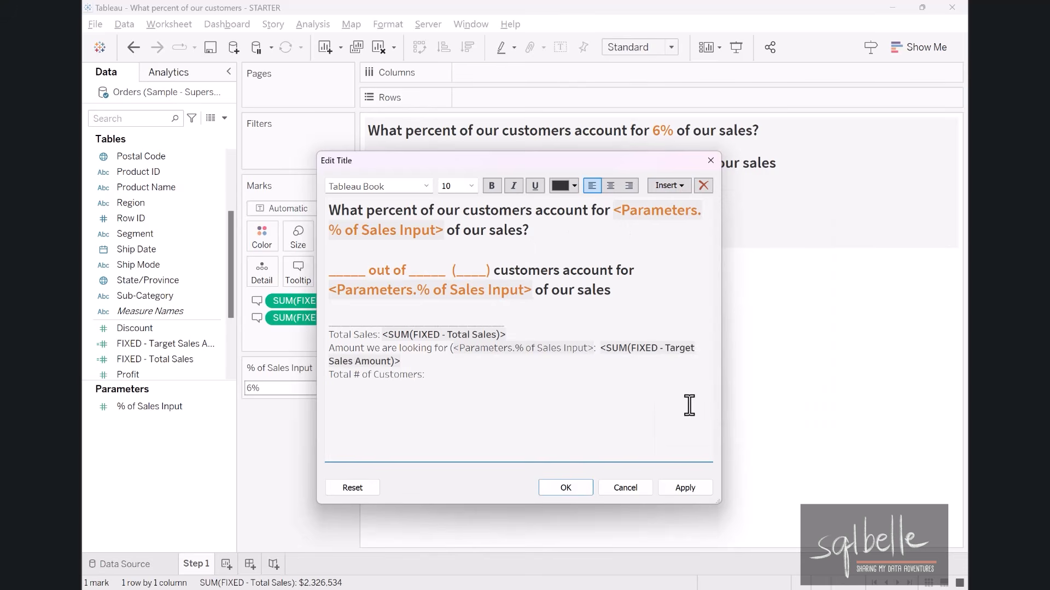
type("of Sales):")
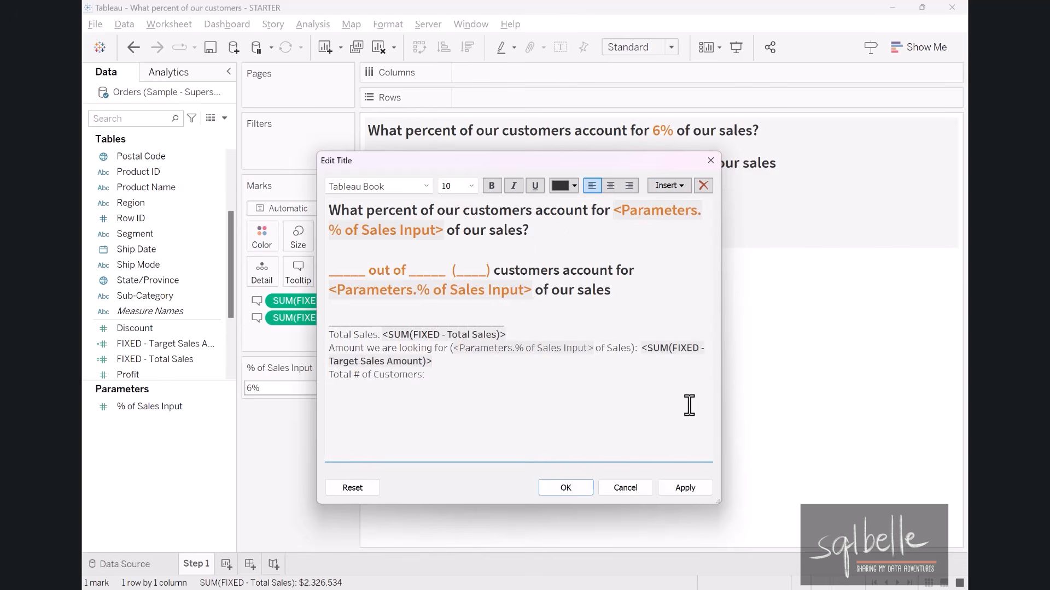
left_click(565, 488)
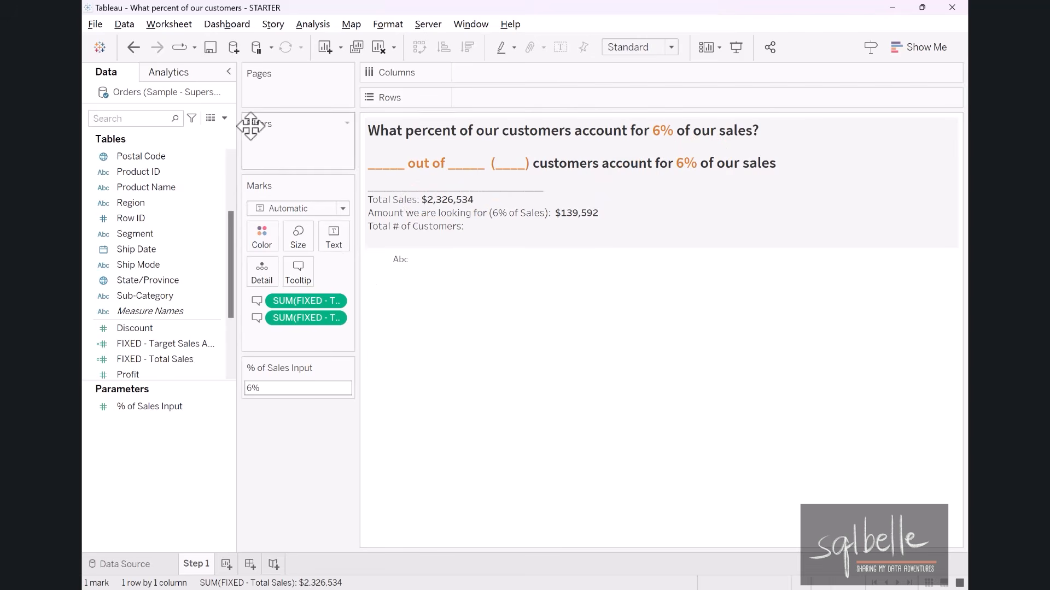
Create a calculated field named FIXED - Total # of Customers with the formula {COUNTD([Customer ID])}.
left_click(225, 119)
left_click(203, 135)
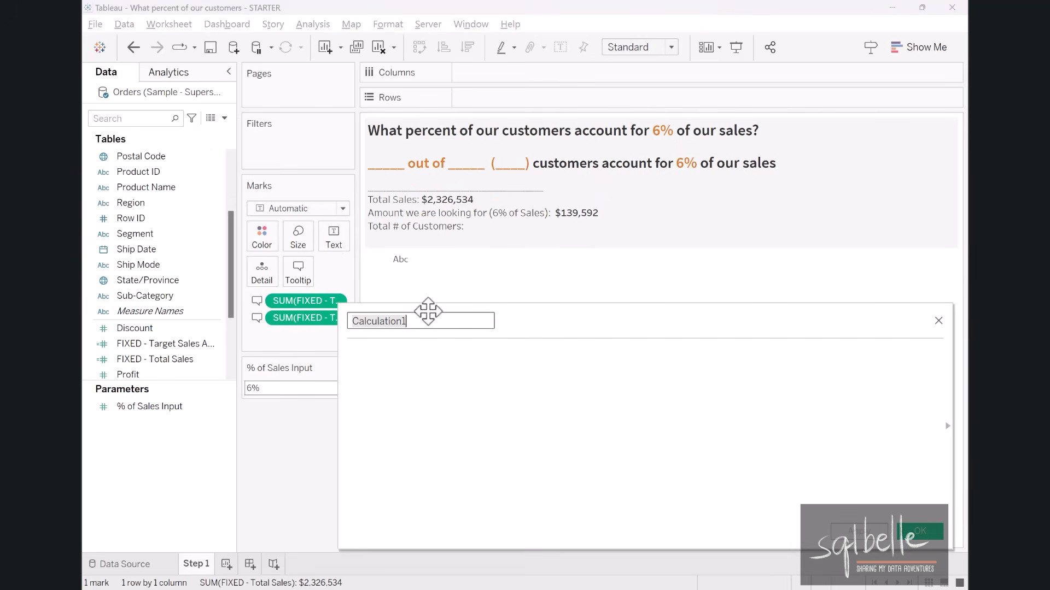
type("FIXED - Tot")
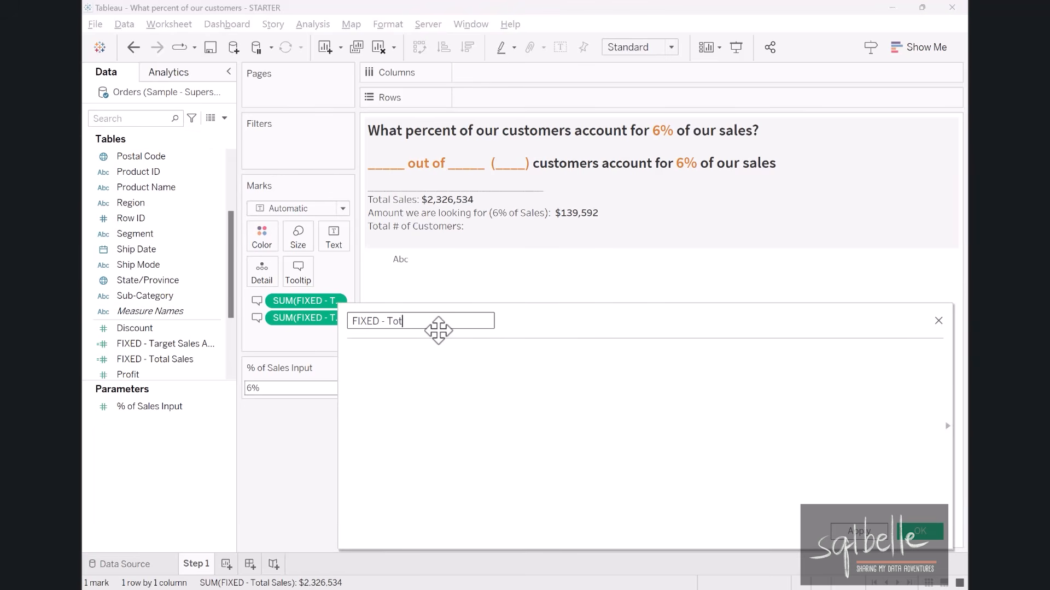
type("al # of")
type("Customers")
left_click(417, 405)
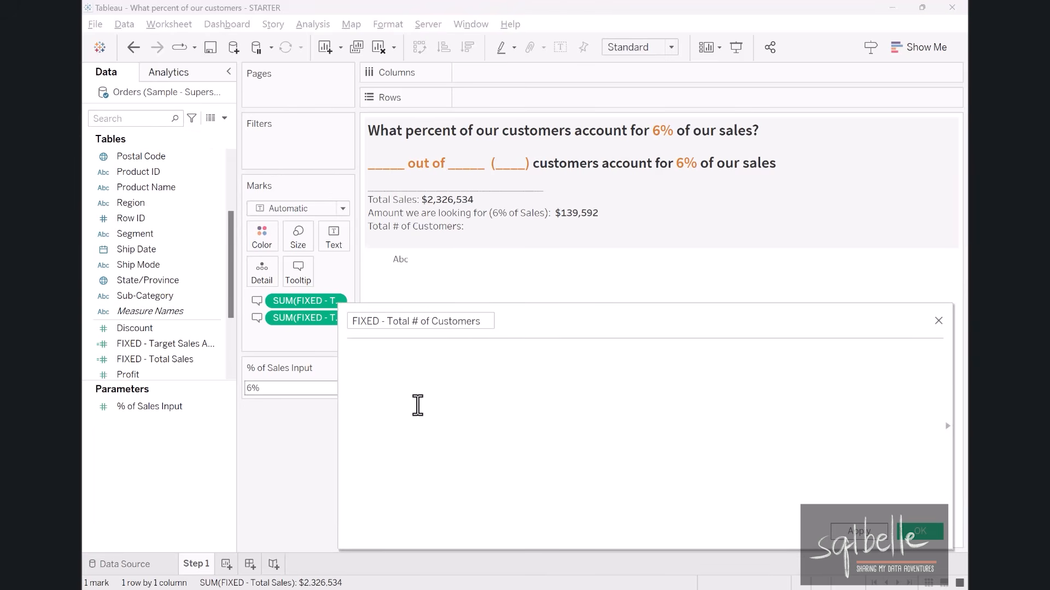
type("{COUNTD(Cus")
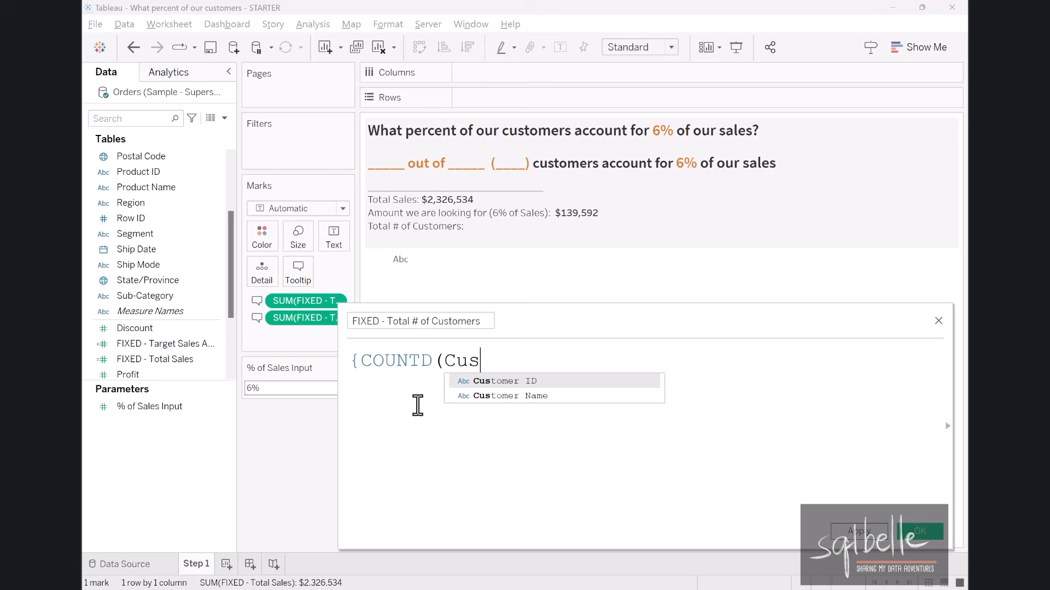
key("Return")
type(")}")
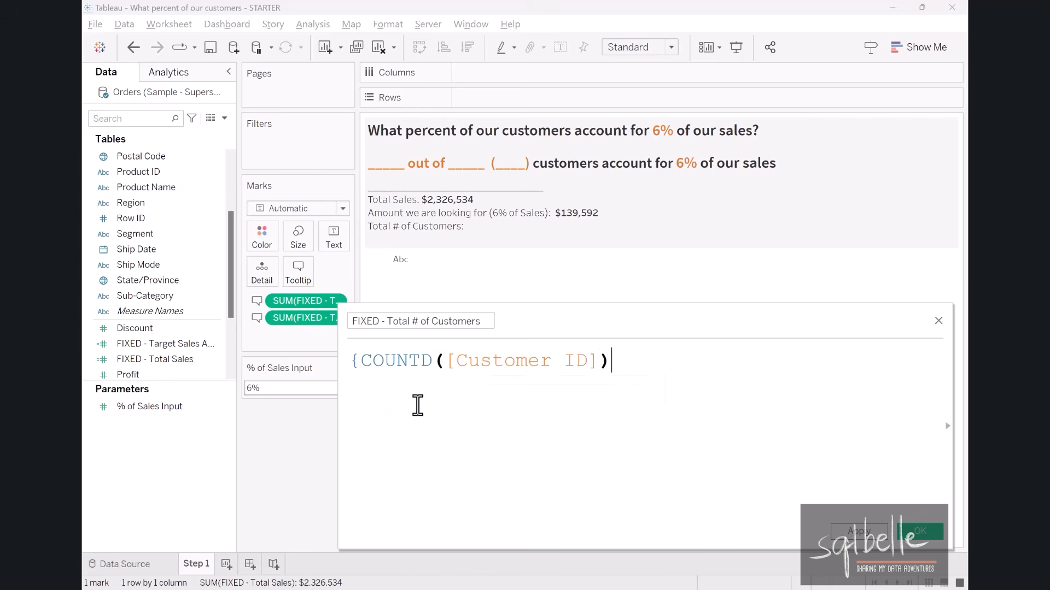
left_click(920, 532)
Add FIXED - Total # of Customers to the Tooltip and replace the blank after "out of" in the title with it.
left_click_drag(161, 367, 300, 277)
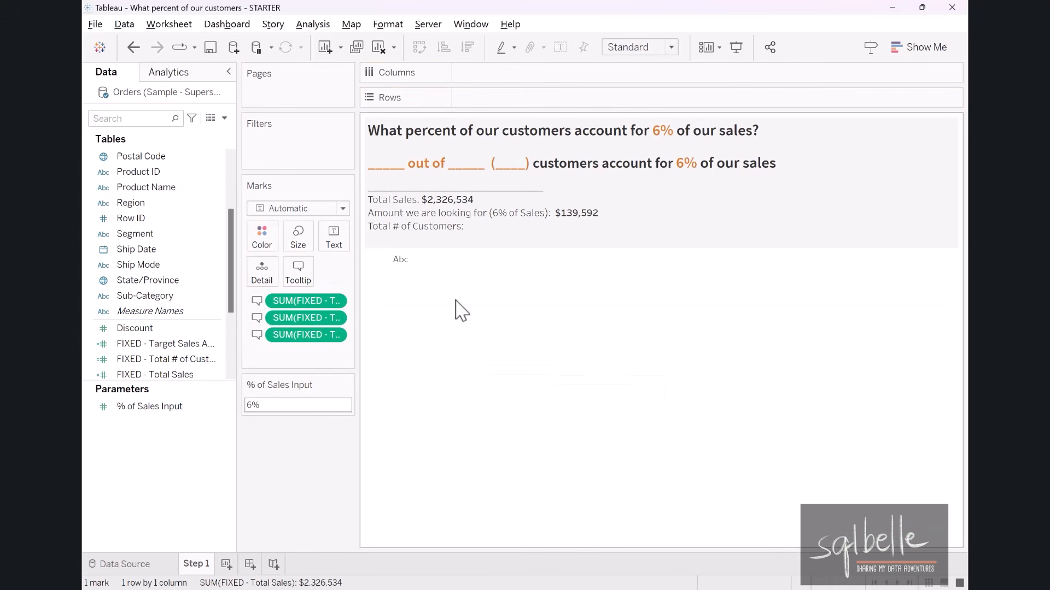
double_click(487, 188)
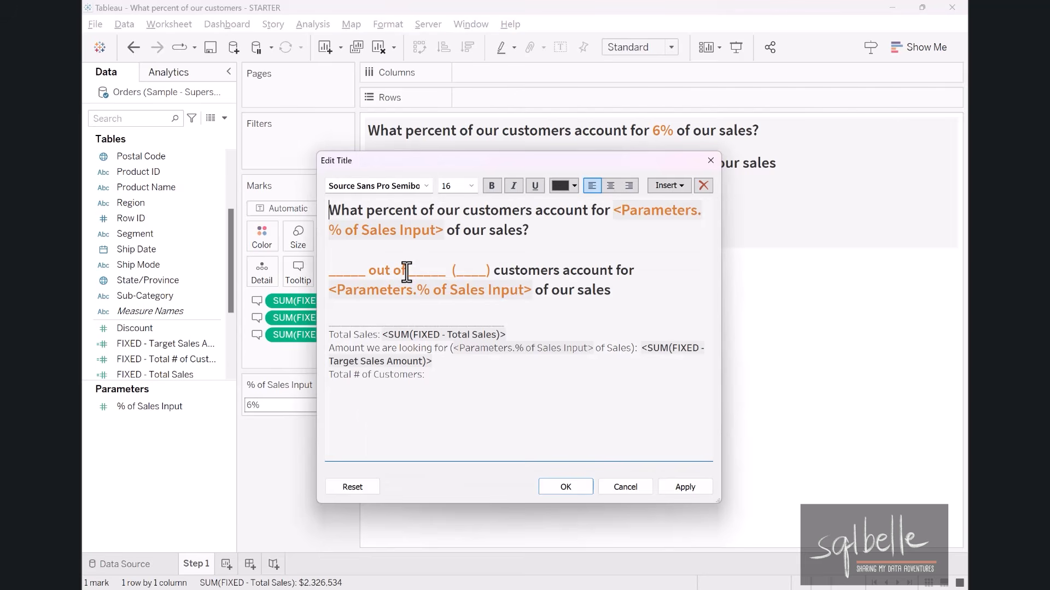
left_click(669, 185)
left_click(733, 439)
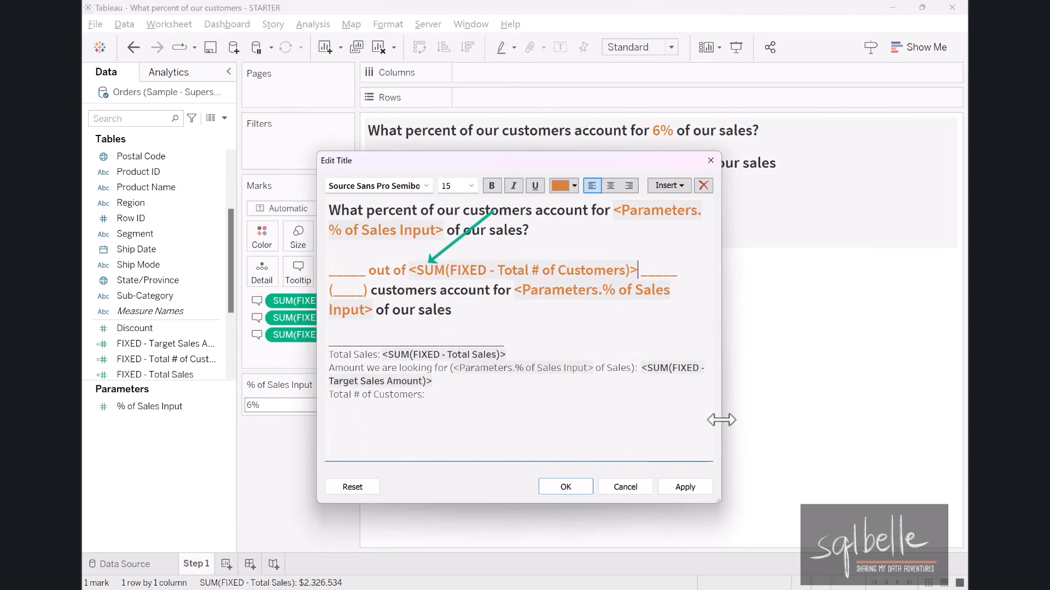
left_click(675, 274)
key("BackSpace")
key("BackSpace")
key("BackSpace")
key("BackSpace")
key("BackSpace")
Insert the SUM(FIXED - Total # of Customers) field in bold after "Total # of Customers:" and save the title.
left_click(431, 397)
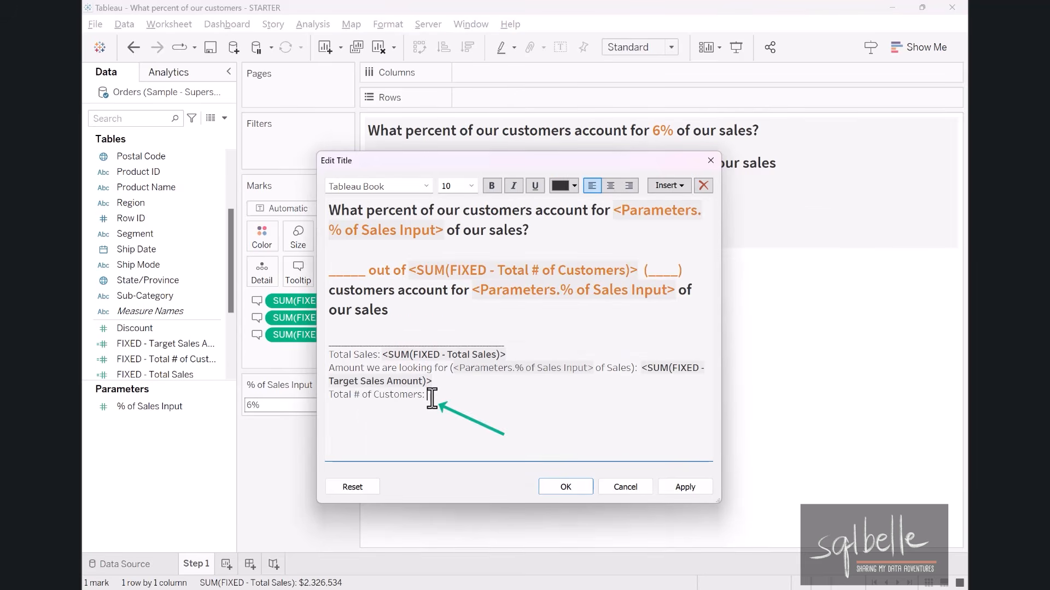
left_click(671, 188)
left_click(727, 437)
left_click_drag(448, 396, 428, 395)
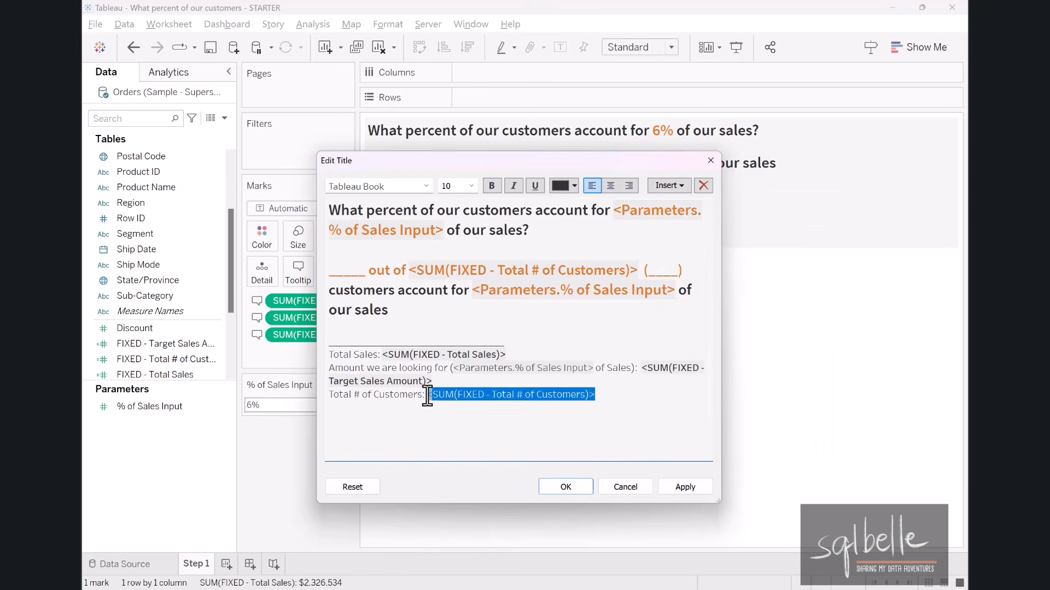
left_click(565, 487)
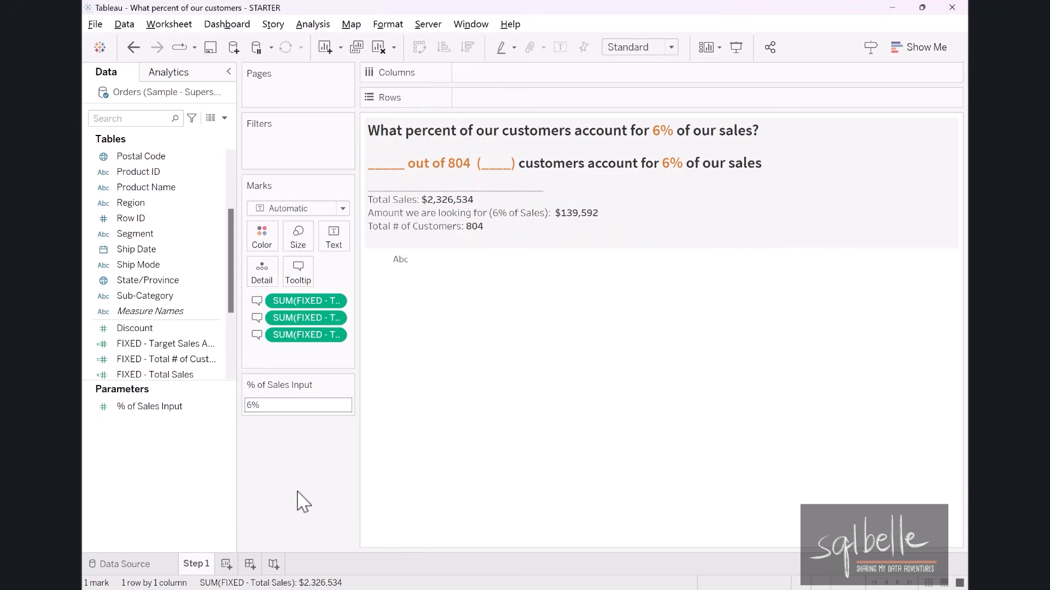
Duplicate the Step 1 sheet and rename the copy Step 2.
right_click(209, 566)
left_click(267, 431)
double_click(241, 564)
left_click_drag(239, 564, 282, 568)
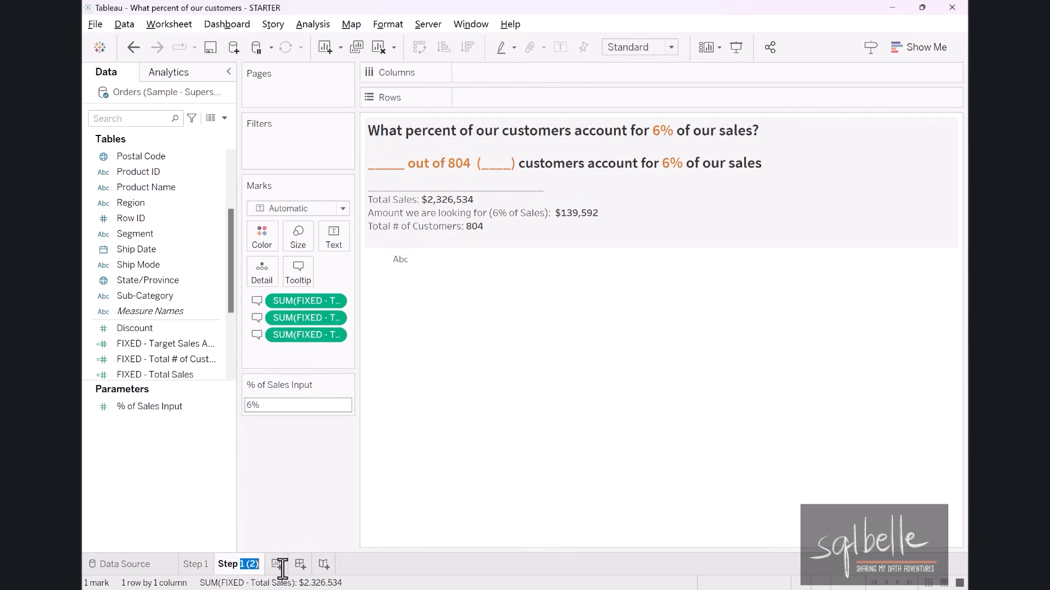
type("2")
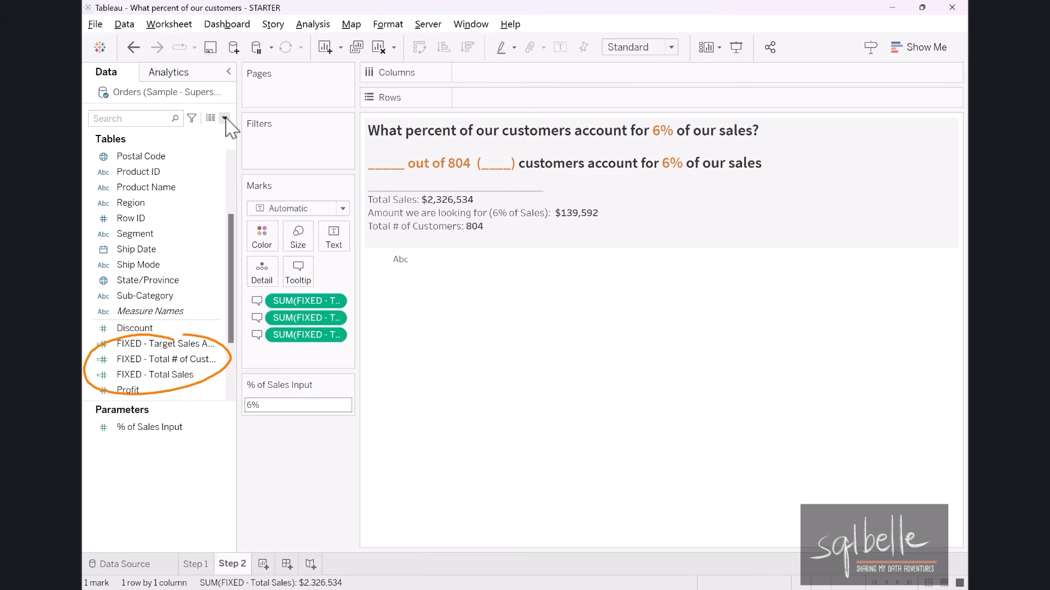
Group the data fields by folder and put the three FIXED fields into a new folder named FIXED Values.
left_click(225, 118)
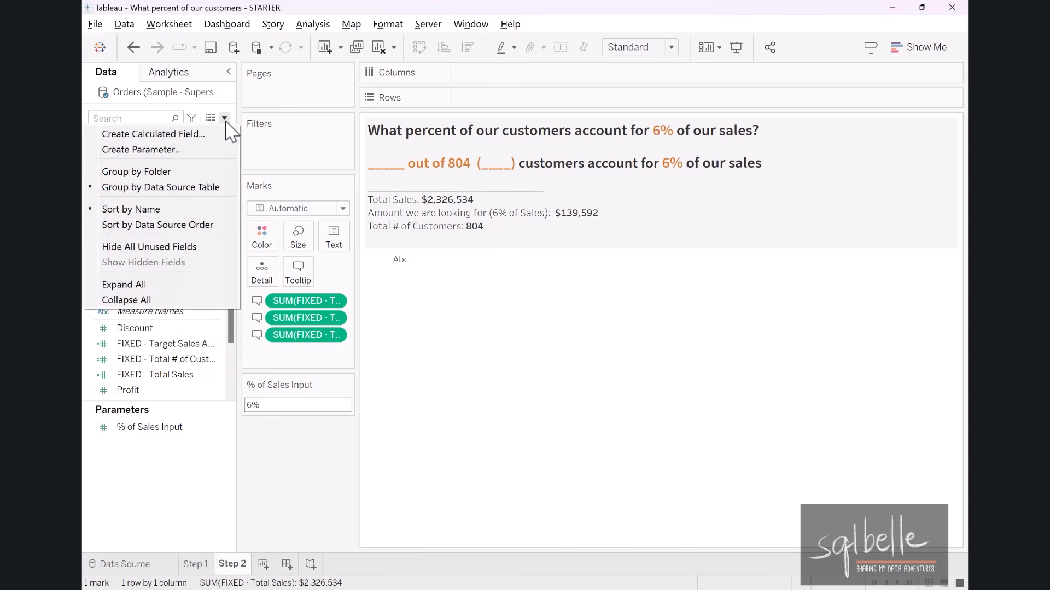
left_click(200, 172)
left_click(211, 344)
left_click(190, 376, "shift")
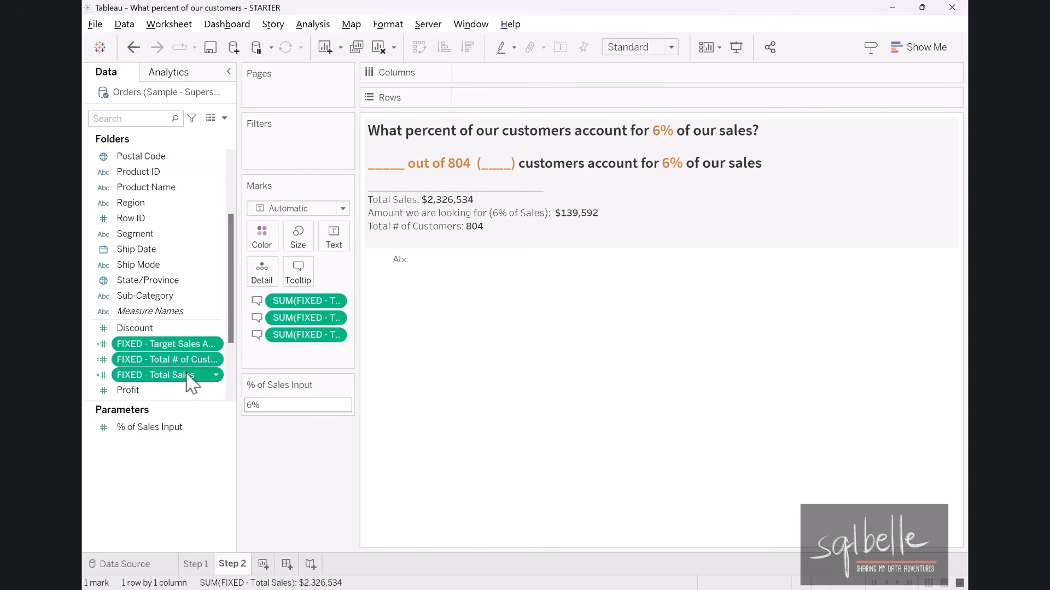
right_click(186, 366)
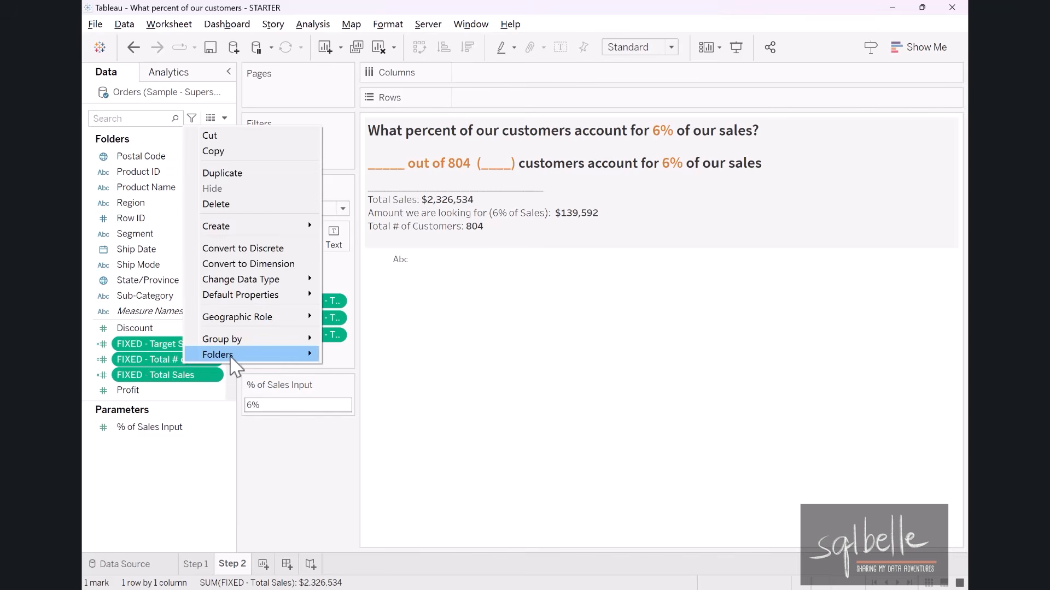
mouse_move(231, 355)
left_click(375, 357)
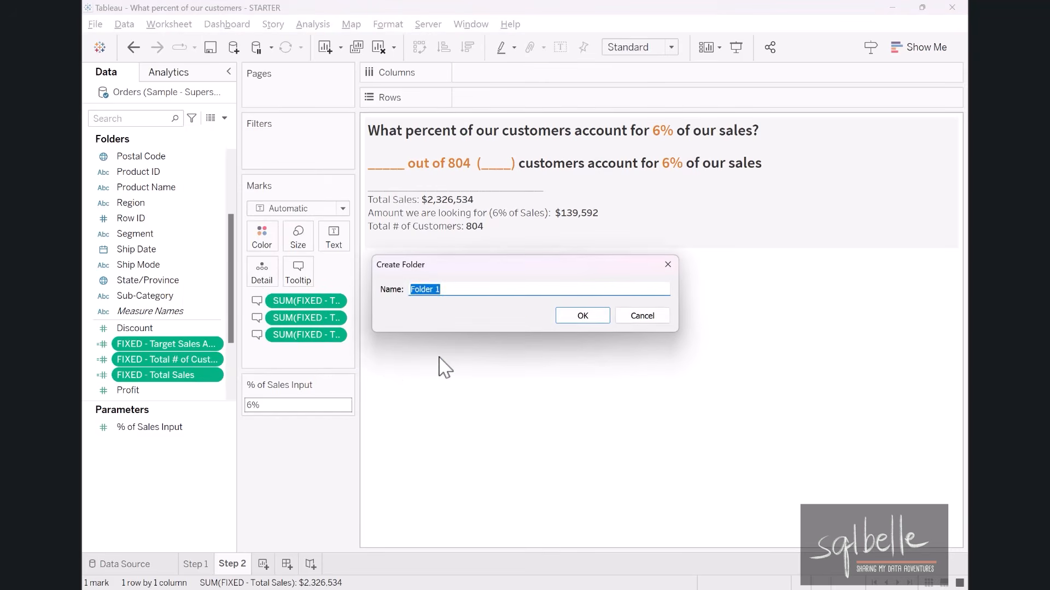
type("FIXED Values")
left_click(582, 317)
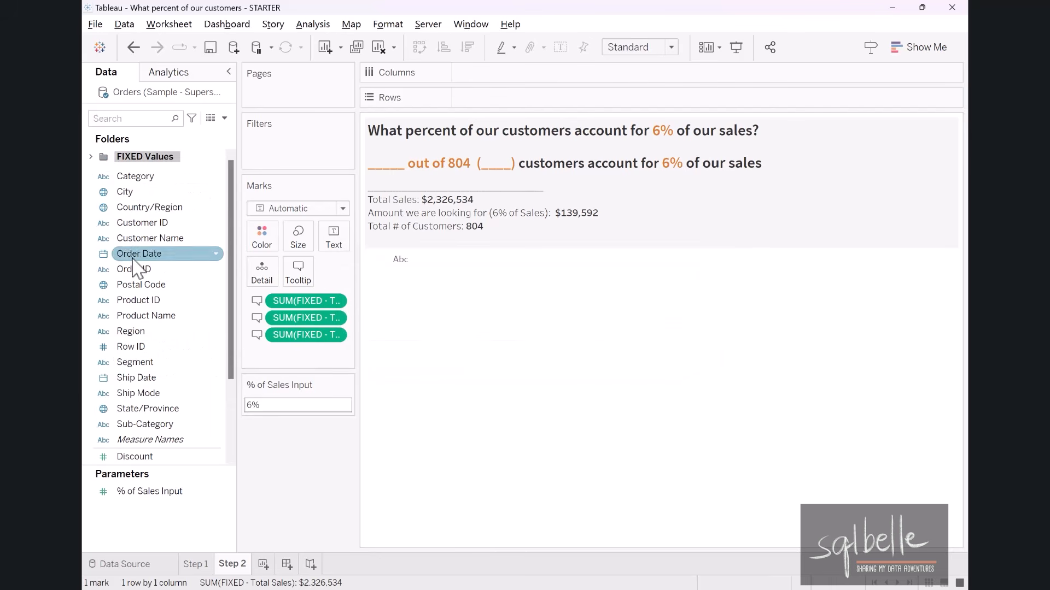
Chart Sales by Customer ID as horizontal bars with mark labels, sorted by sales in descending order.
left_click_drag(139, 223, 566, 98)
scroll(164, 306, "down", 3)
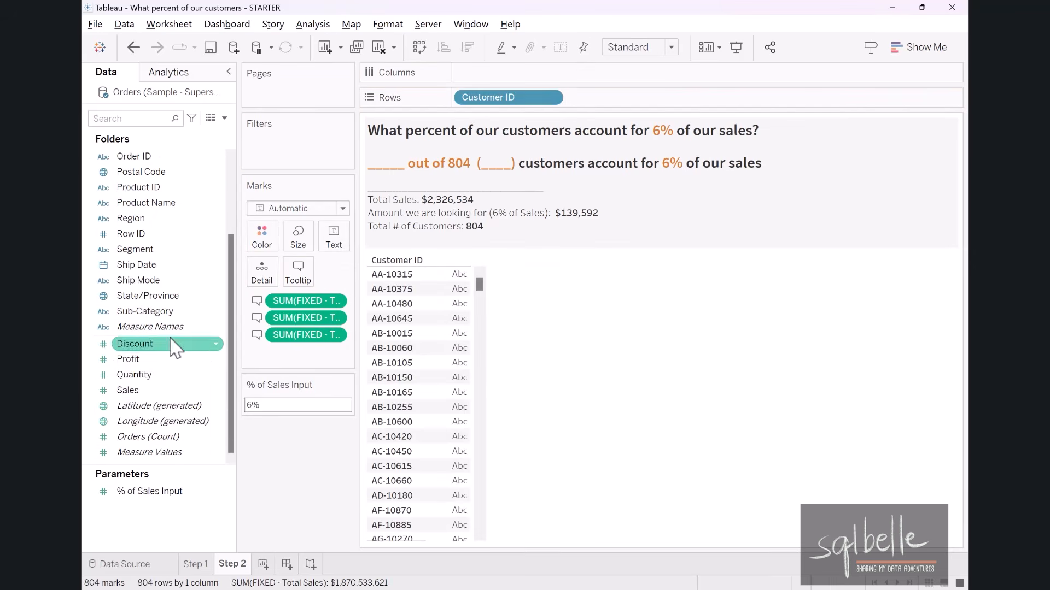
left_click_drag(128, 390, 498, 77)
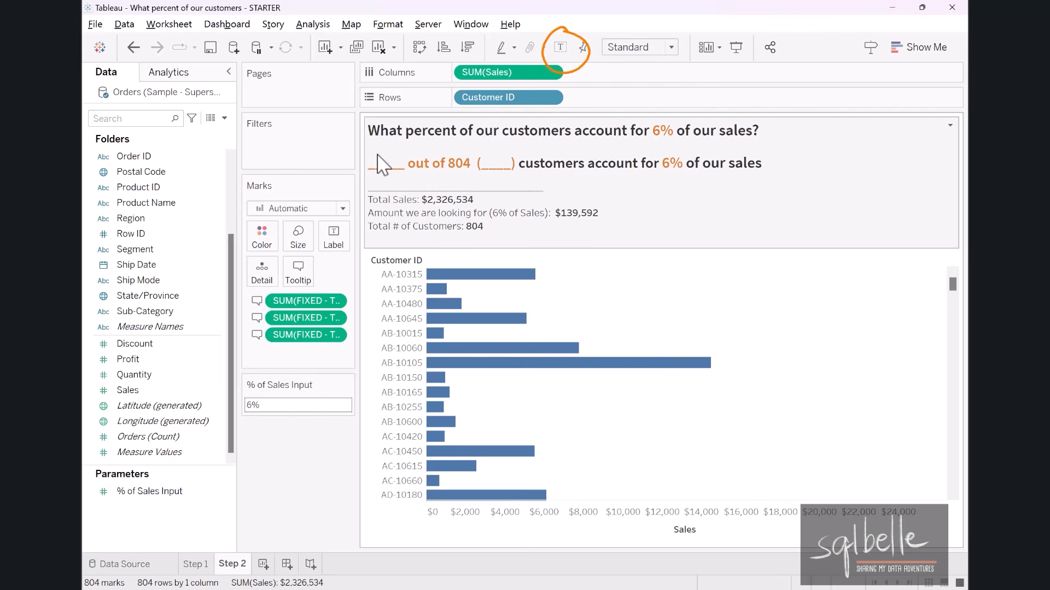
left_click(560, 48)
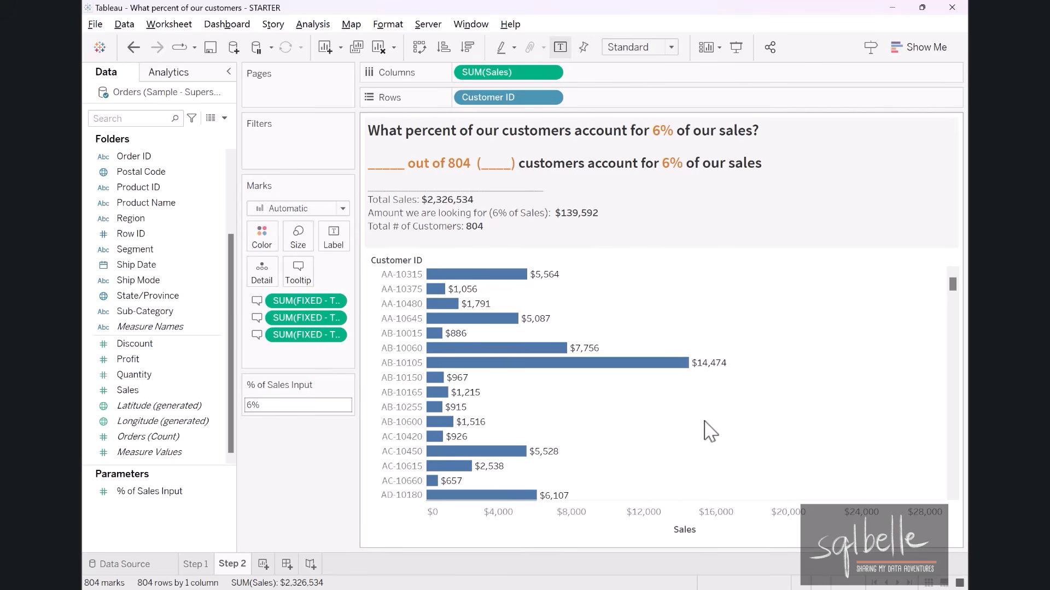
mouse_move(732, 538)
left_click(705, 531)
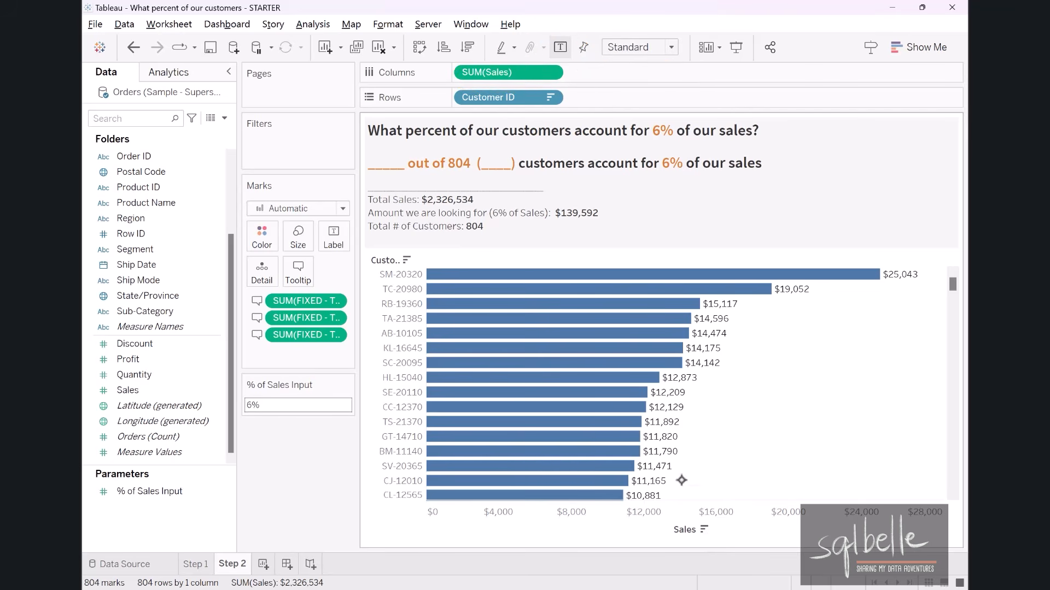
Duplicate the SUM(Sales) measure on Columns and turn the copy into a Running Total quick table calculation.
left_click_drag(483, 79, 614, 80)
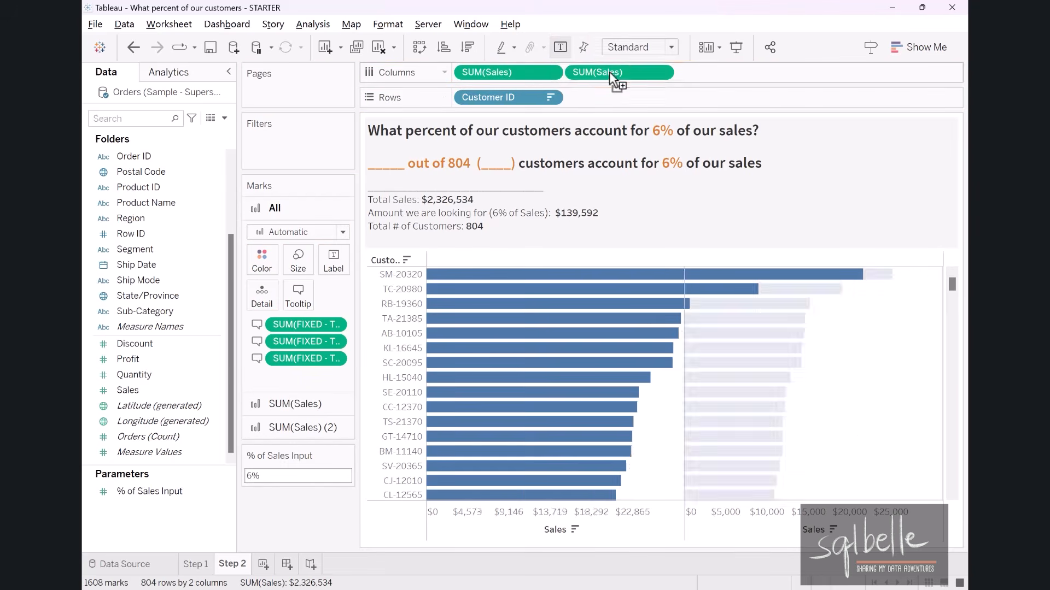
left_click(661, 73)
mouse_move(669, 341)
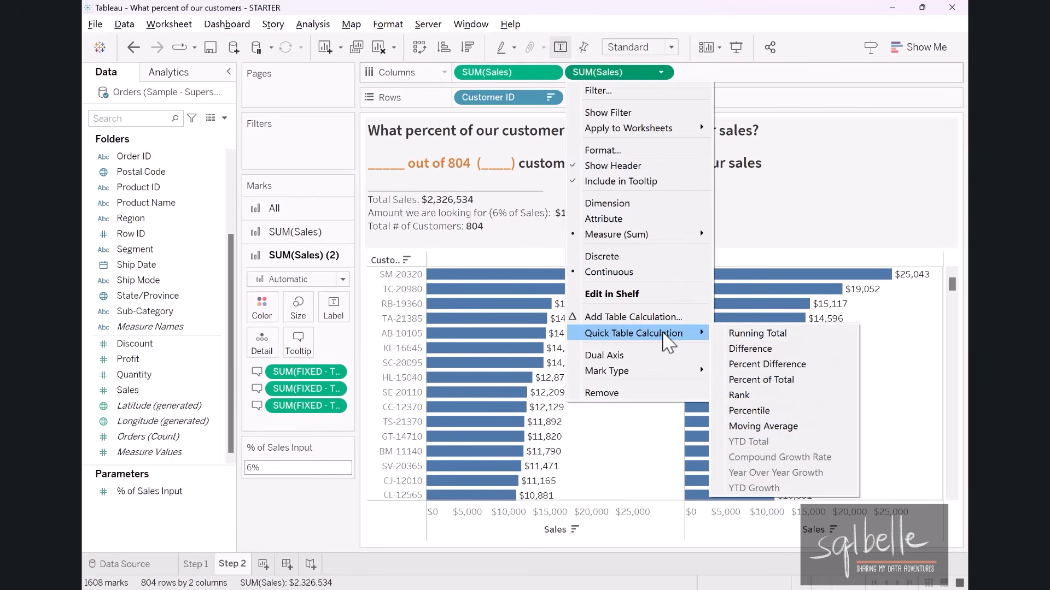
left_click(777, 333)
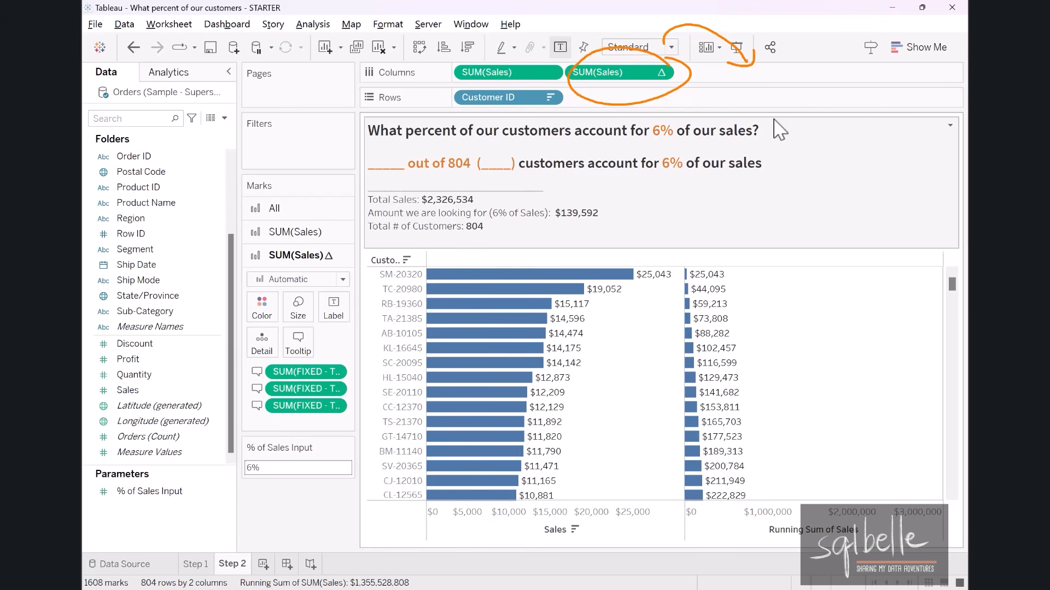
key("Escape")
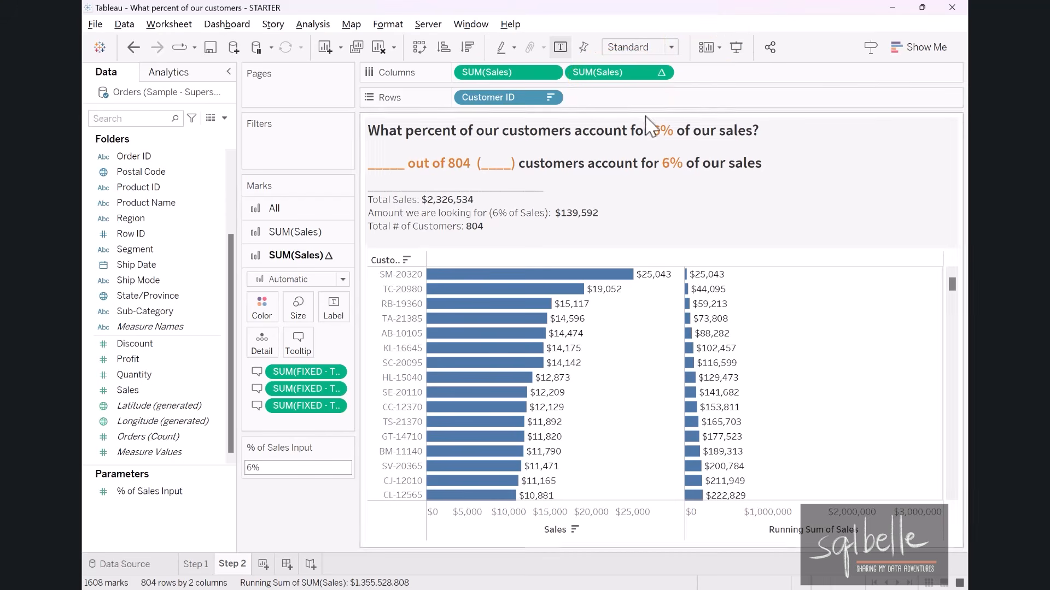
Duplicate the running total measure on Columns and set the copy's table calculation to compute using Specific Dimensions with Customer ID.
left_click_drag(620, 81, 730, 77, "ctrl")
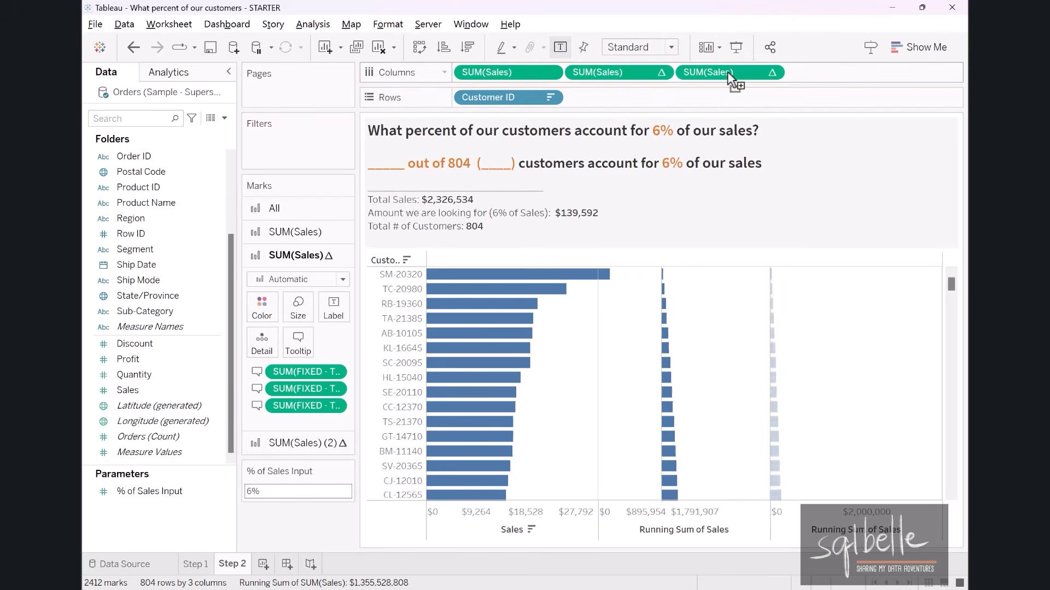
left_click(771, 73)
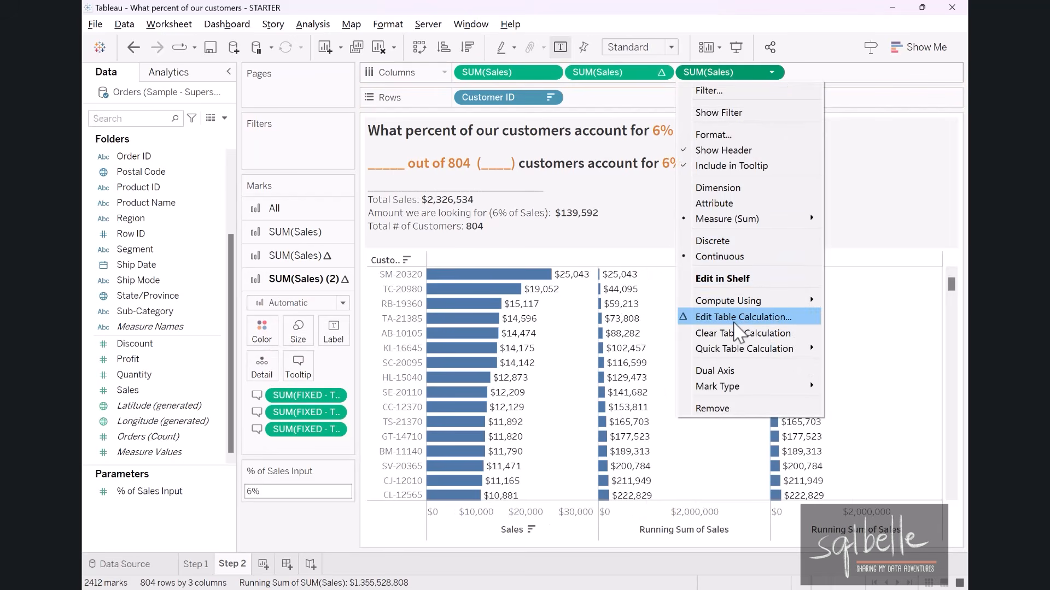
left_click(739, 318)
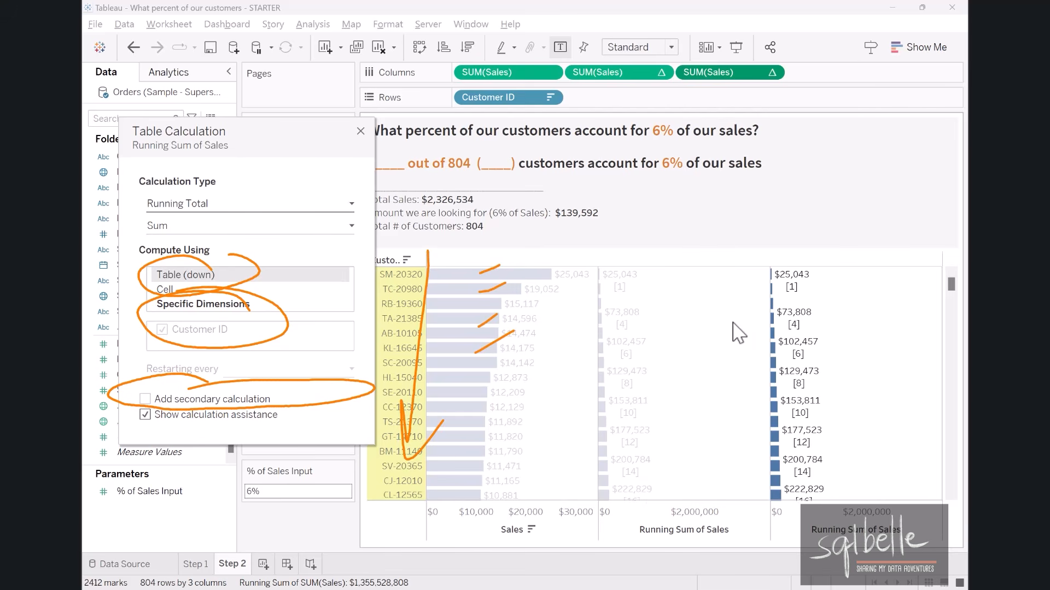
left_click(209, 305)
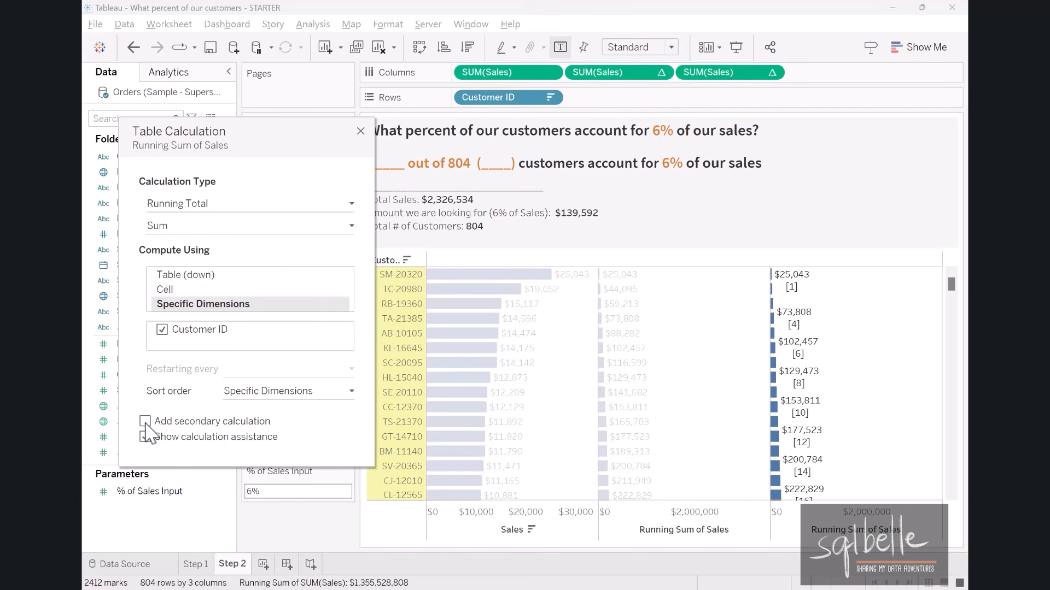
Add a secondary Percent of Total calculation to the copied running total, computed using Specific Dimensions with Customer ID checked.
left_click(145, 421)
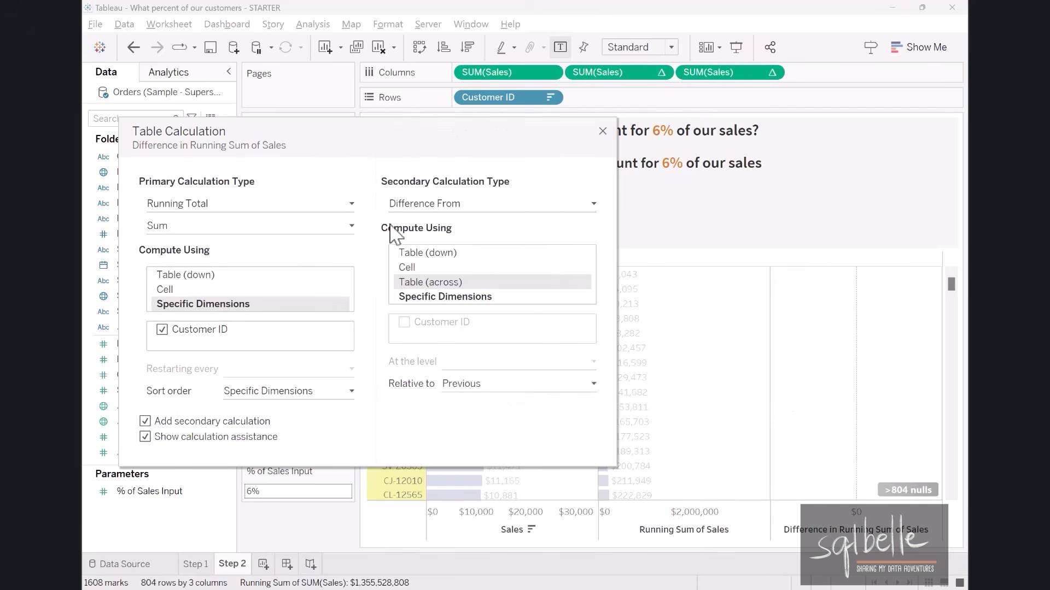
left_click(470, 203)
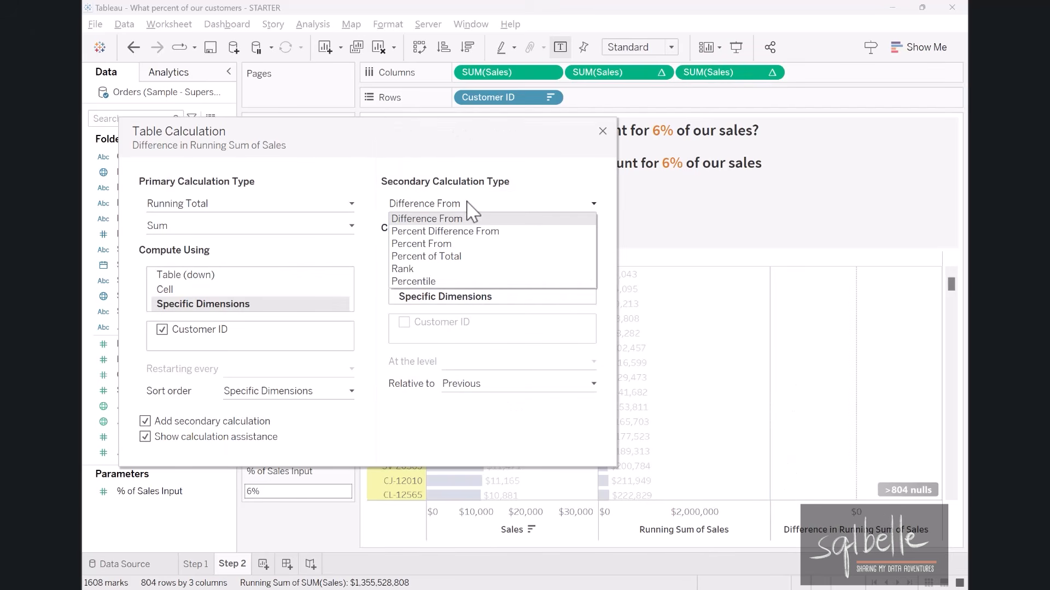
left_click(458, 259)
left_click(460, 335)
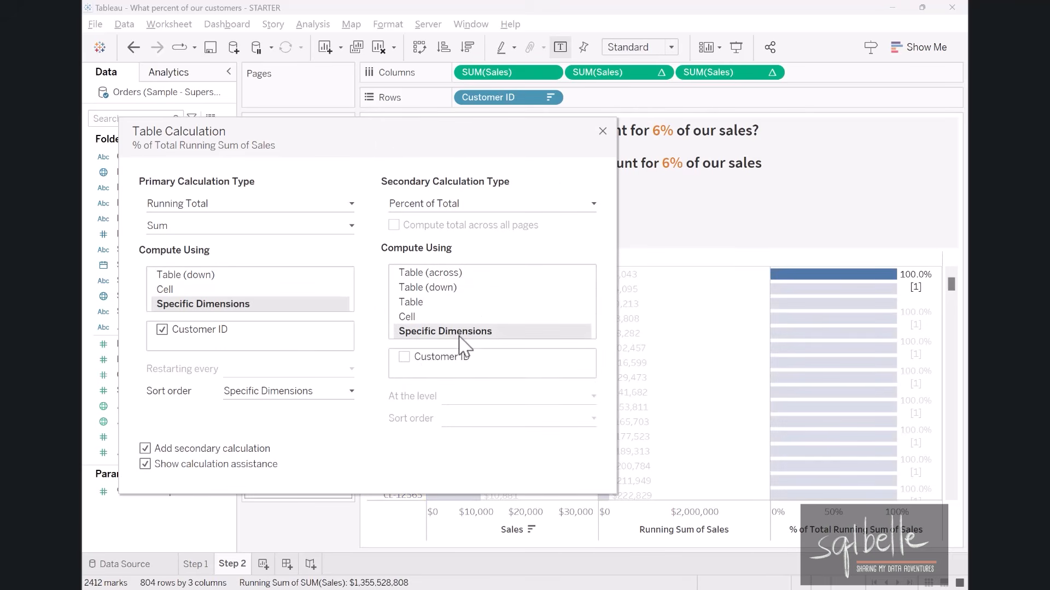
left_click(404, 357)
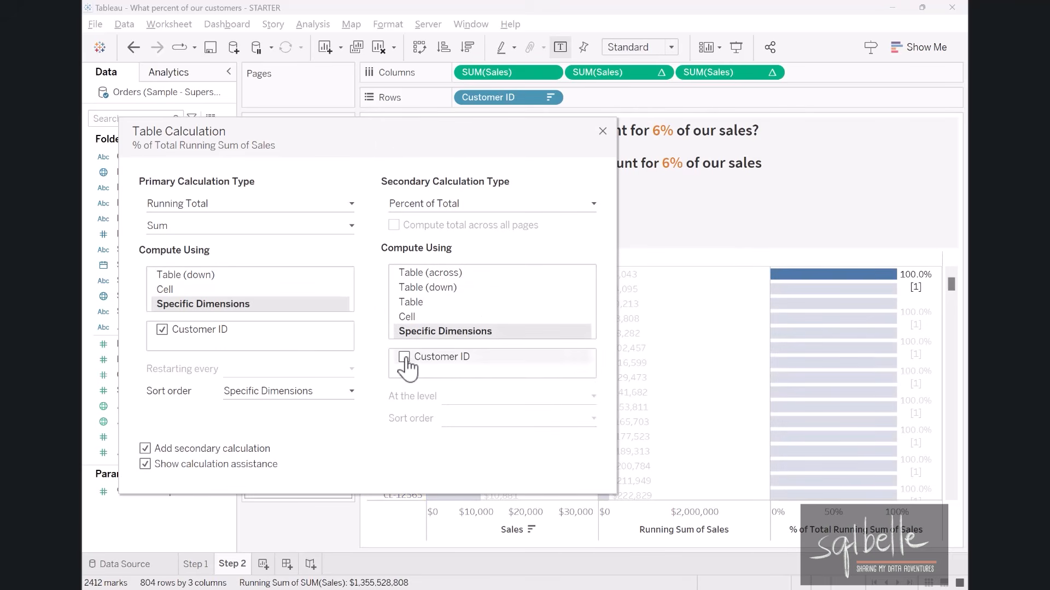
left_click(603, 132)
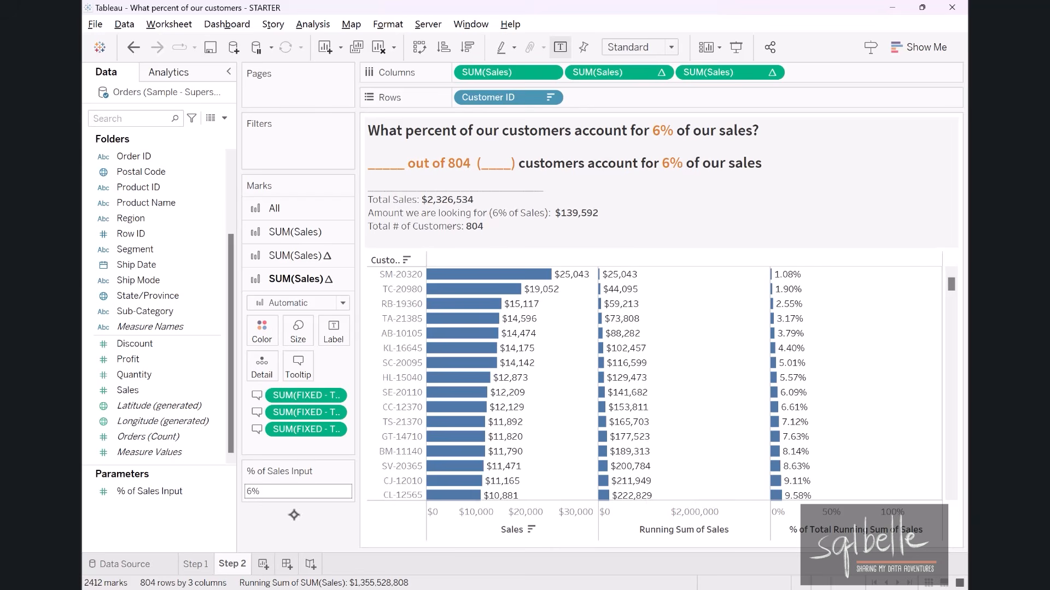
Create a calculated field named Within Range.
left_click(224, 118)
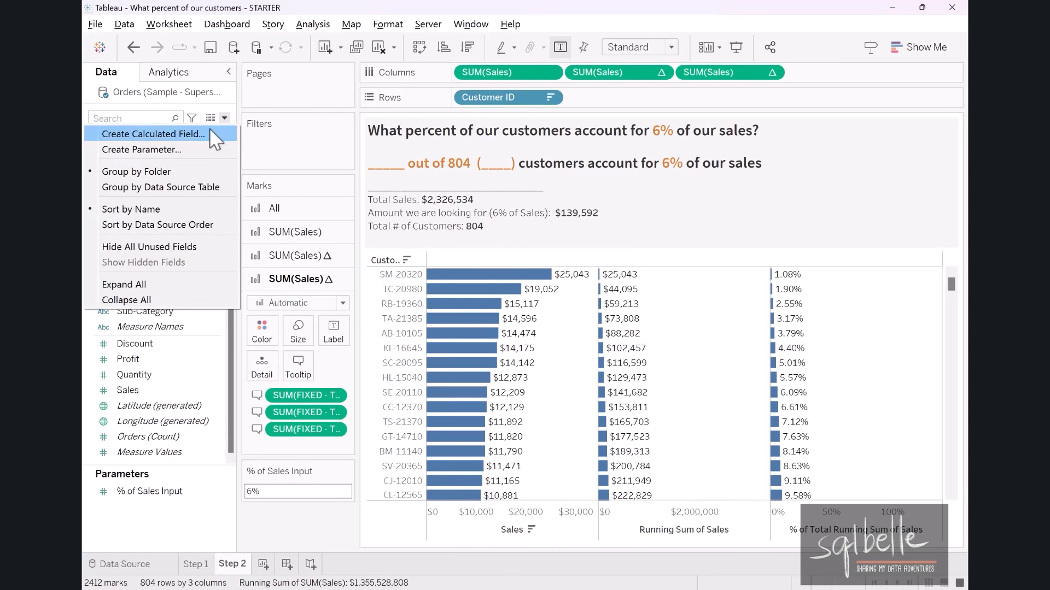
left_click(216, 135)
type("With")
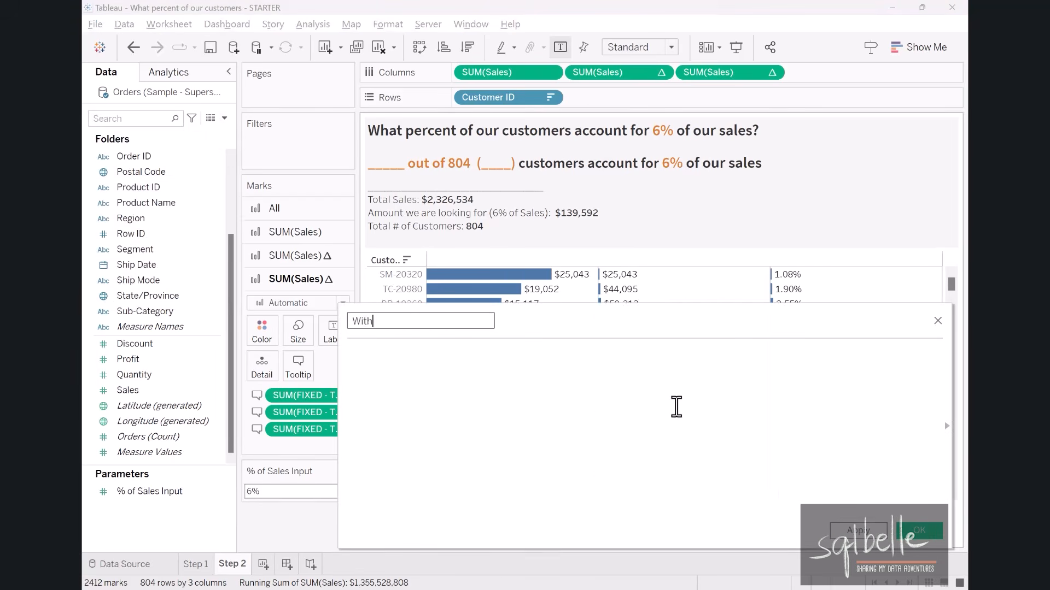
type("in Range")
left_click_drag(562, 323, 607, 358)
left_click(560, 434)
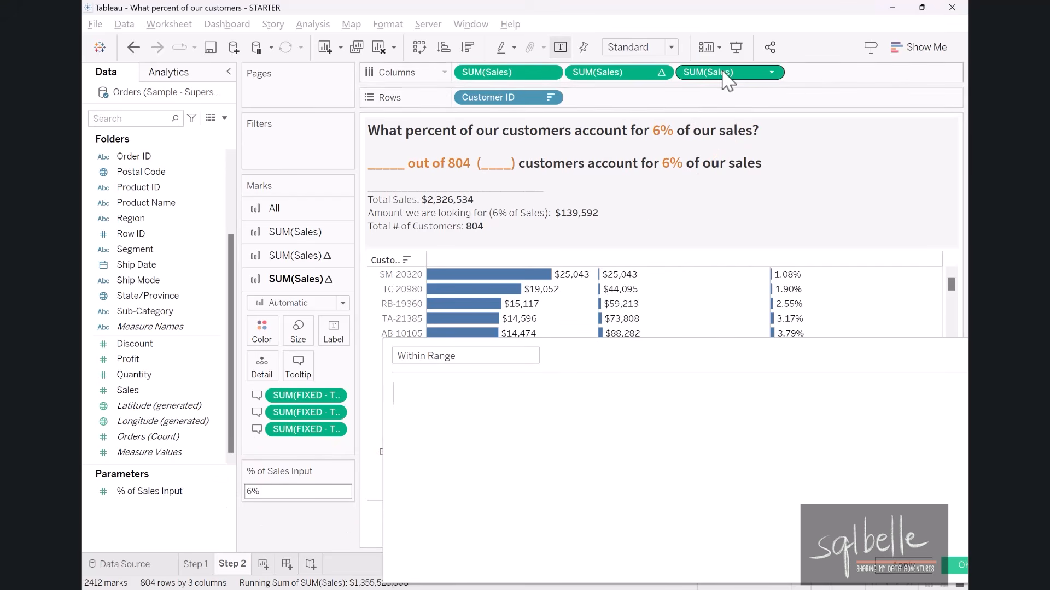
Enter RUNNING_SUM(SUM([Sales]))/SUM([FIXED - Total Sales]) as the start of the Within Range formula.
left_click_drag(710, 72, 605, 480)
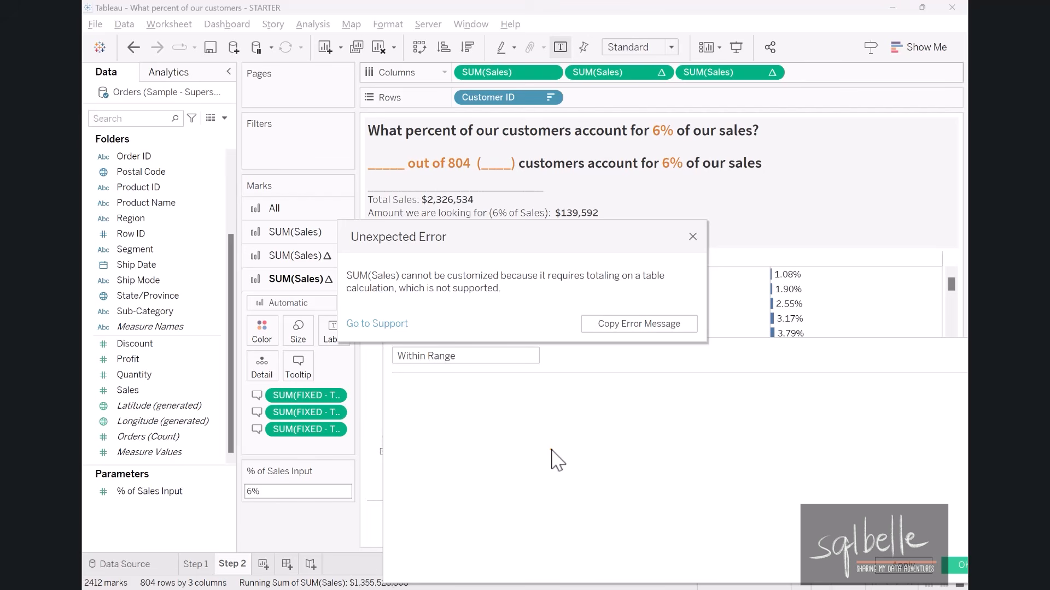
left_click(693, 236)
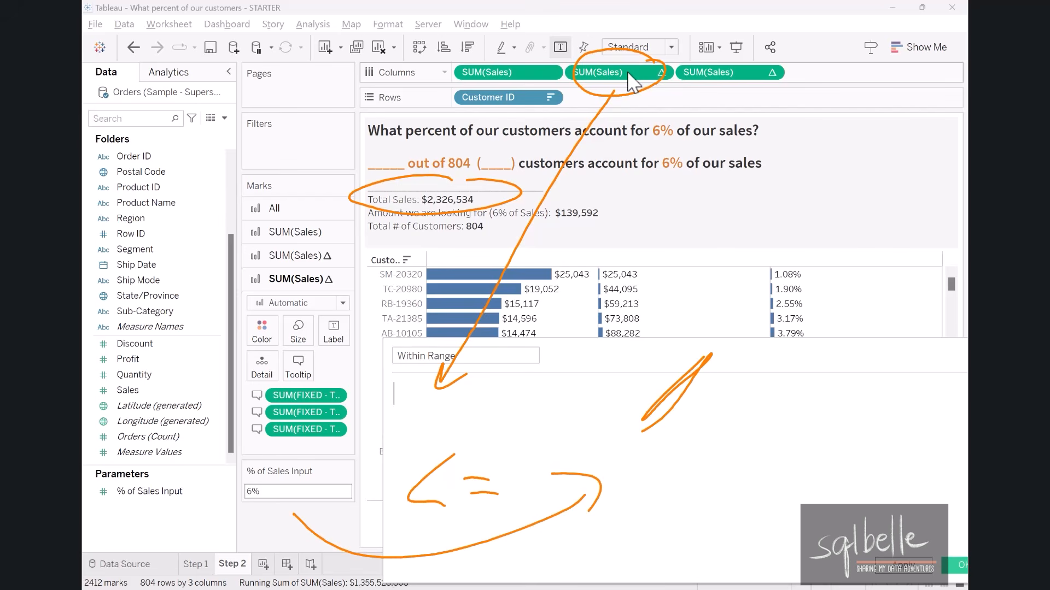
mouse_move(634, 83)
left_mouse_down()
mouse_move(583, 109)
mouse_move(458, 404)
left_mouse_up()
type("/")
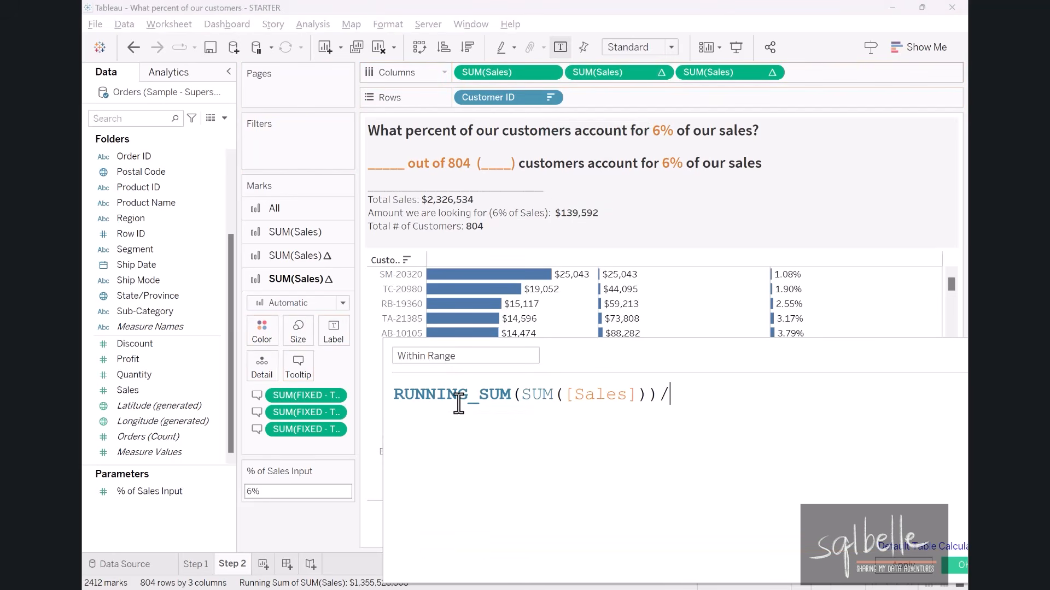
left_click_drag(306, 412, 705, 398)
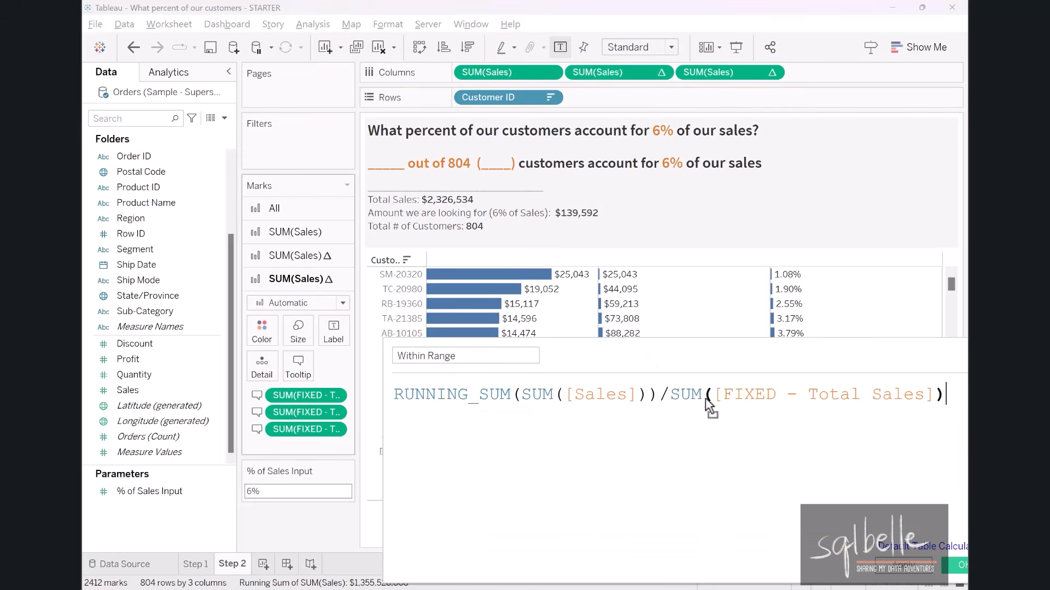
Complete the Within Range formula with the comparison <= [% of Sales Input] on a new line and apply it.
left_click_drag(599, 368, 550, 335)
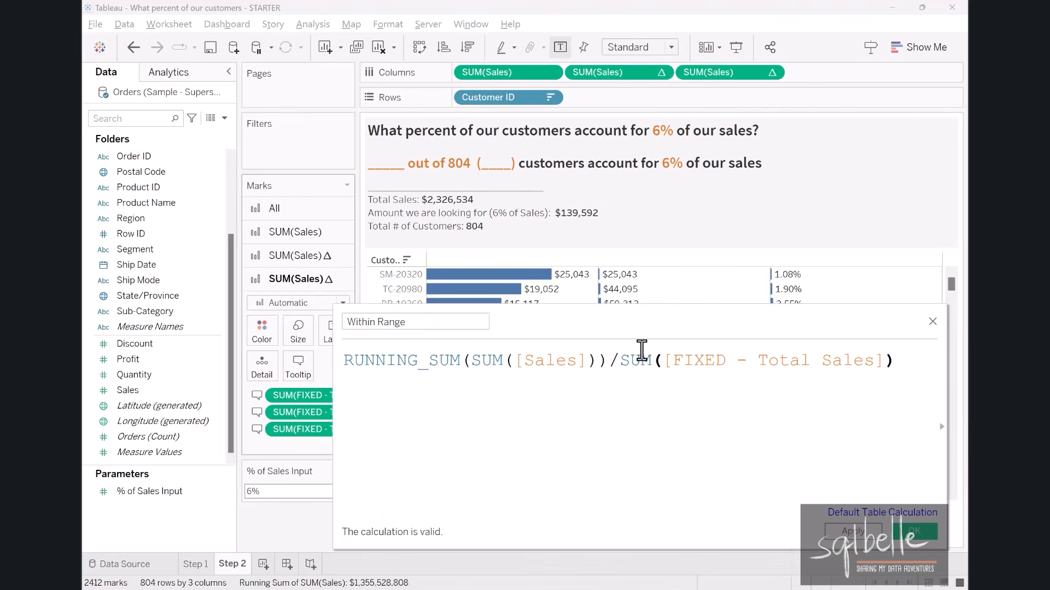
key("Return")
type("<")
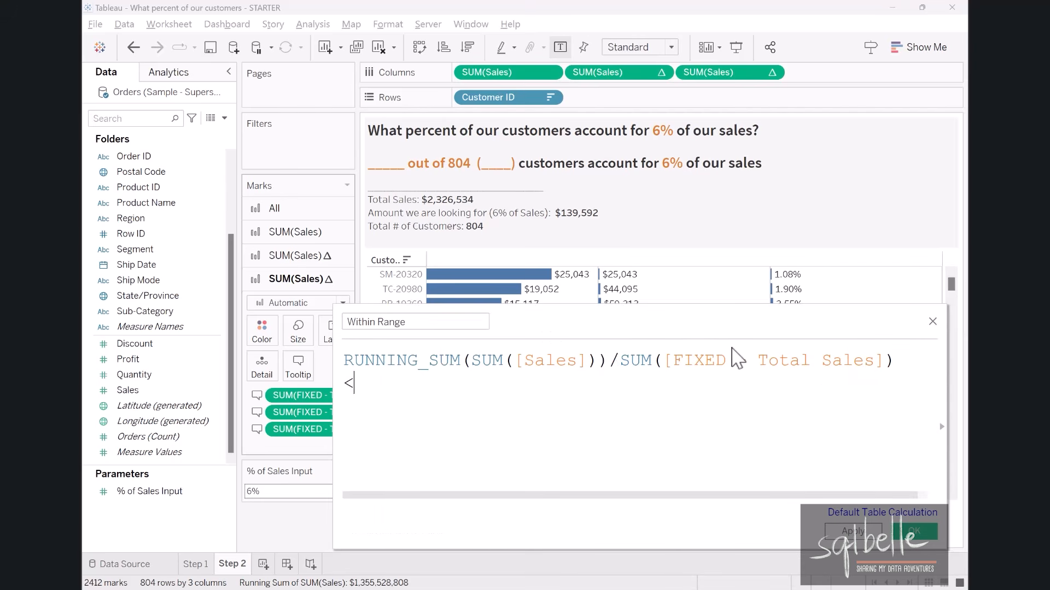
type("=")
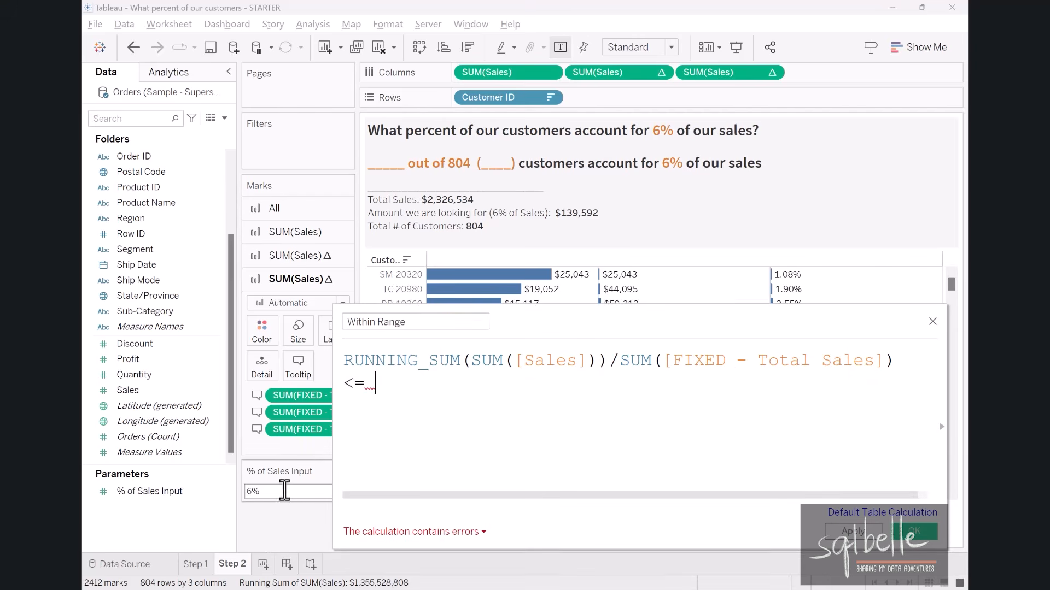
left_click_drag(182, 491, 450, 428)
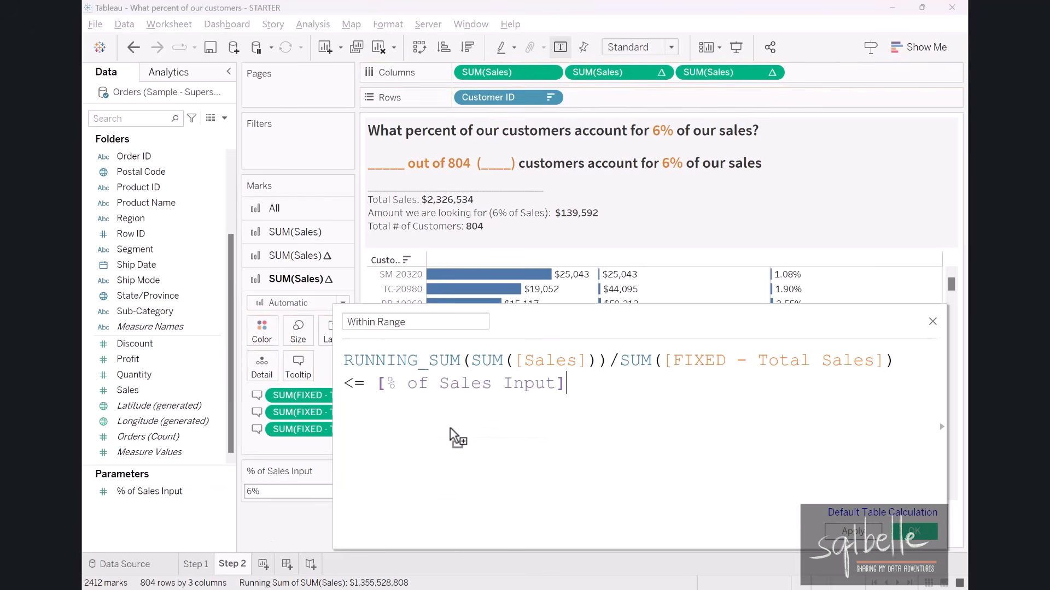
left_click_drag(609, 329, 566, 387)
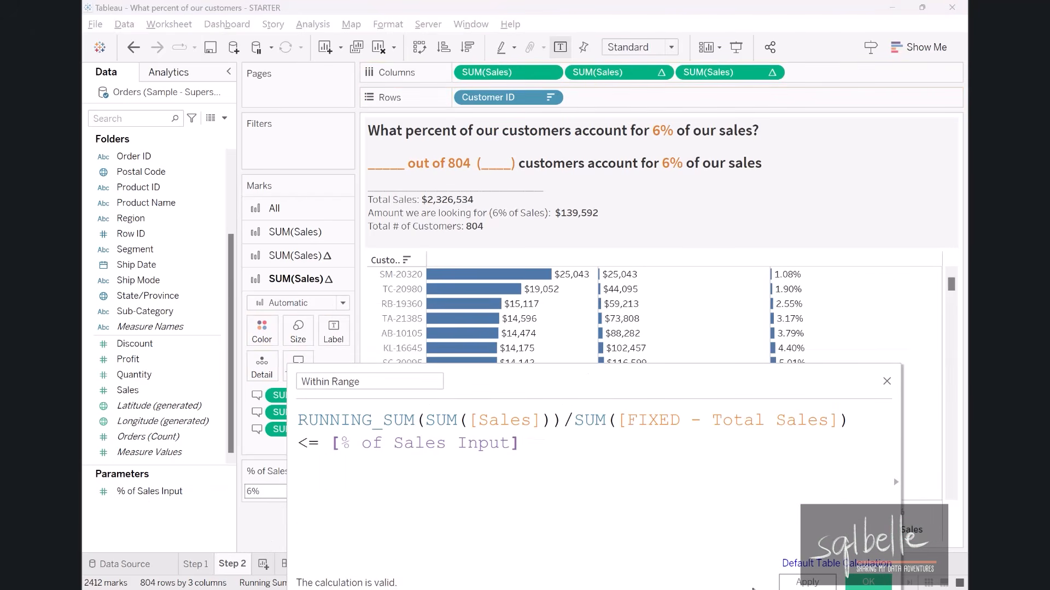
left_click(807, 582)
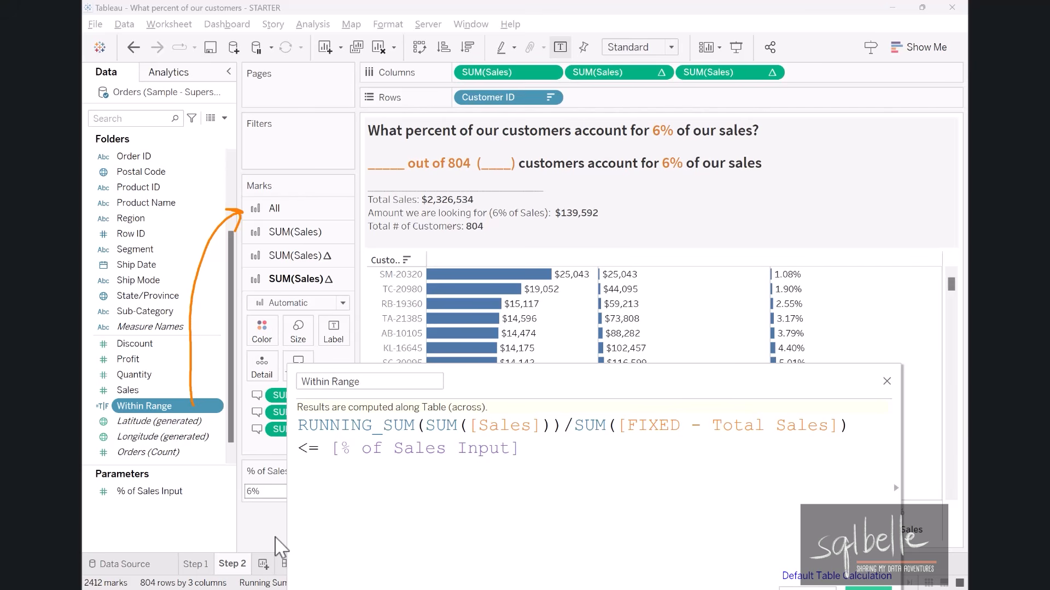
Color all the marks by the Within Range field and close its calculation editor.
left_click(276, 210)
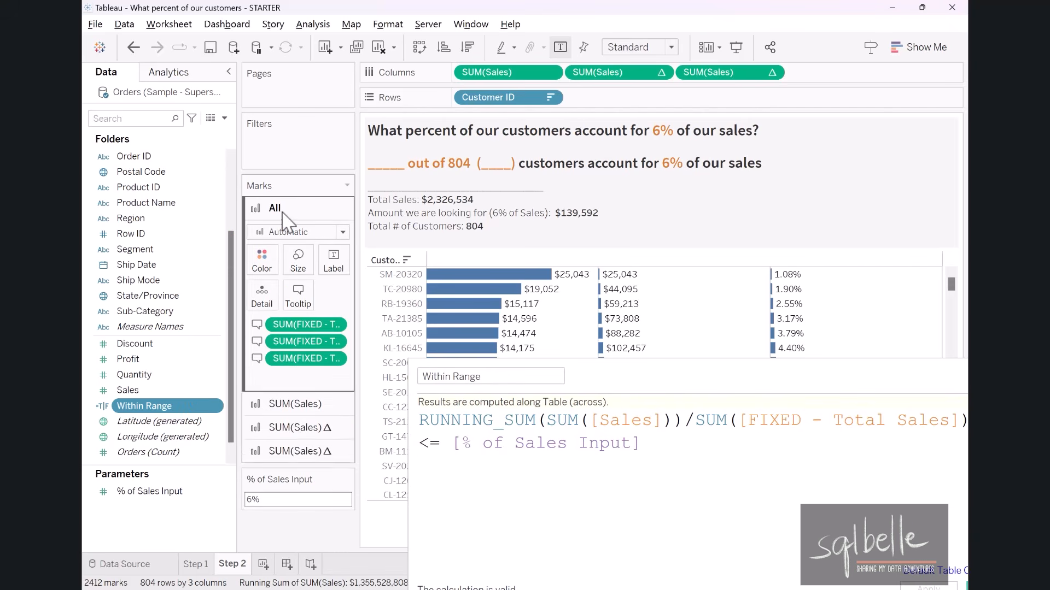
left_click_drag(143, 406, 265, 261)
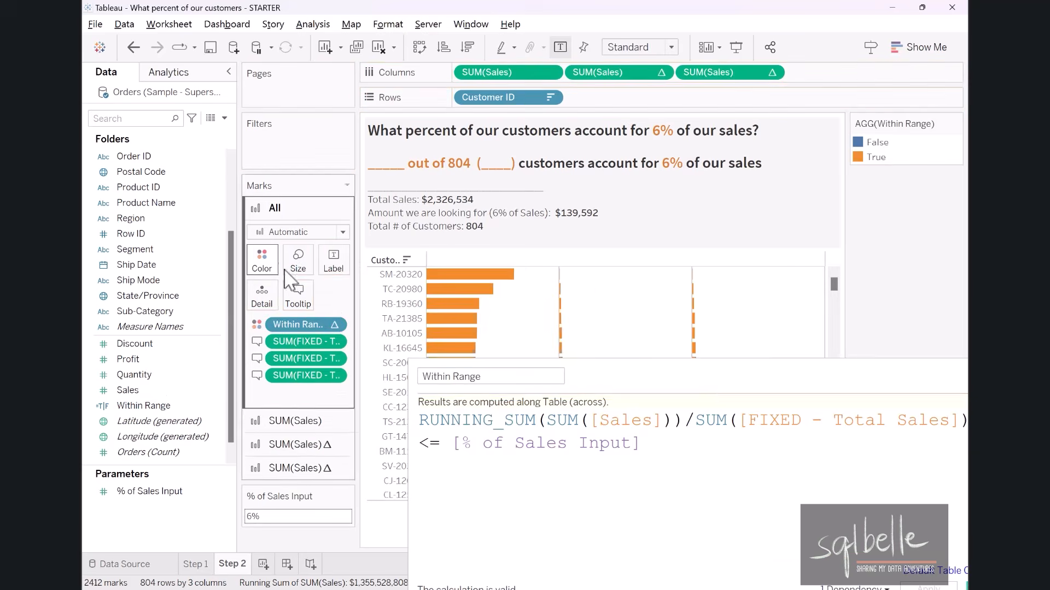
left_click_drag(613, 382, 850, 436)
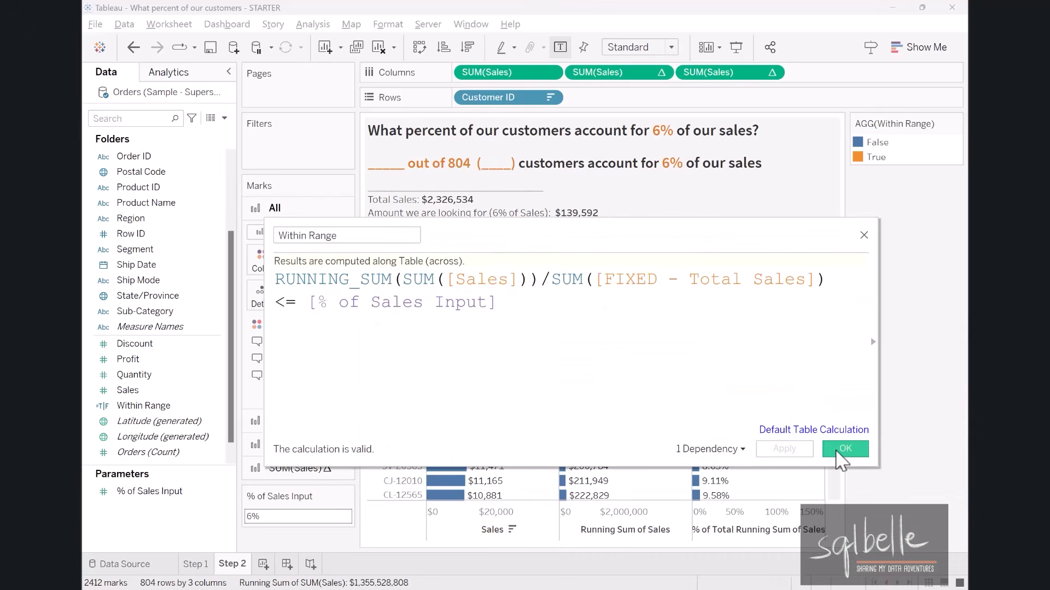
left_click(836, 442)
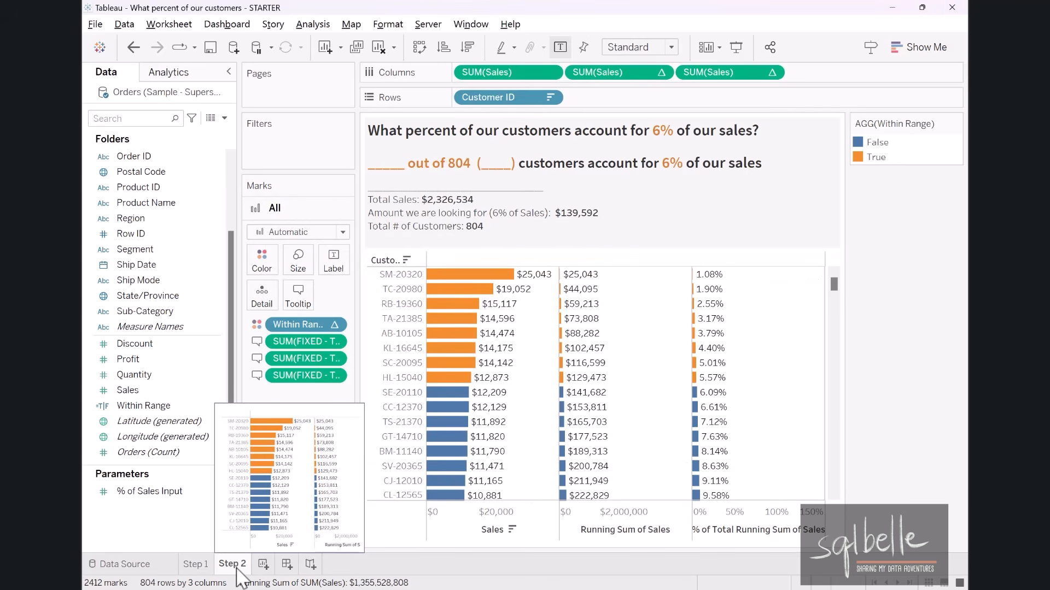
Duplicate the Step 2 sheet.
right_click(237, 569)
left_click(305, 440)
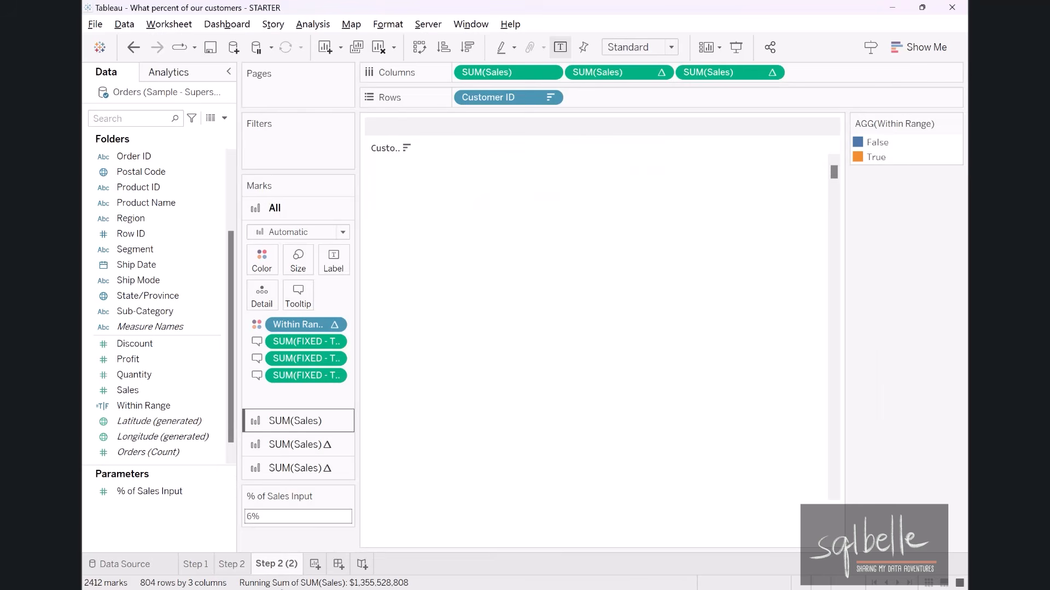
Rename the duplicated sheet as Step 3 and hide its Within Range color legend.
double_click(276, 564)
type("Step 3")
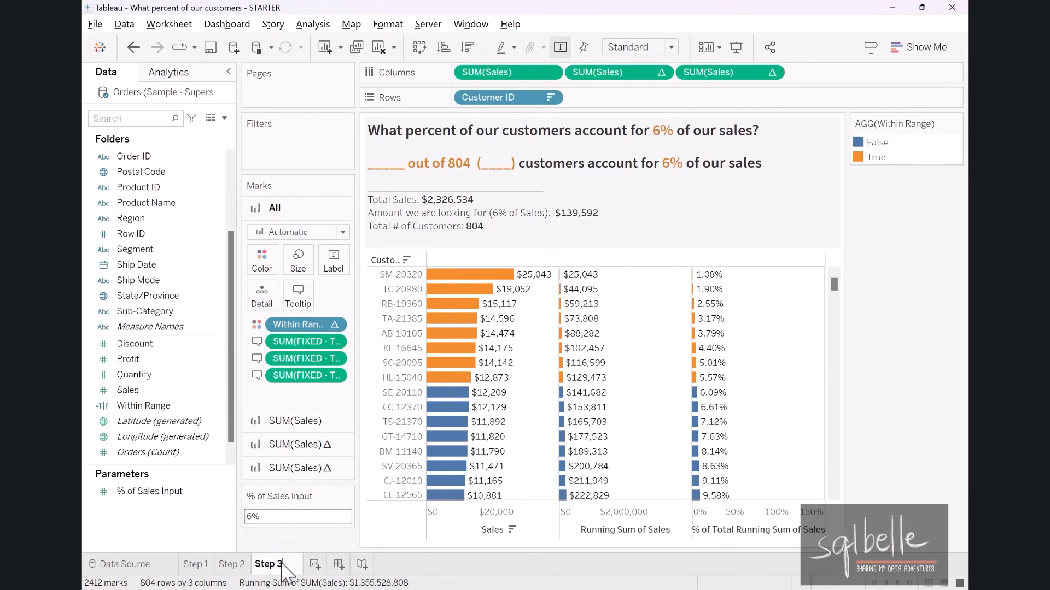
key("Return")
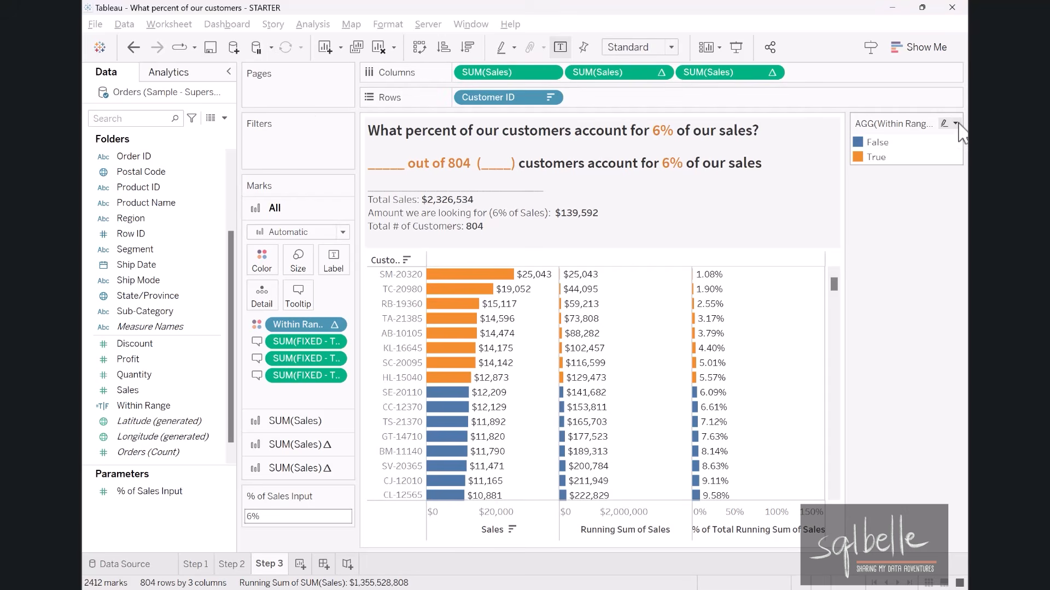
left_click(956, 123)
left_click(891, 246)
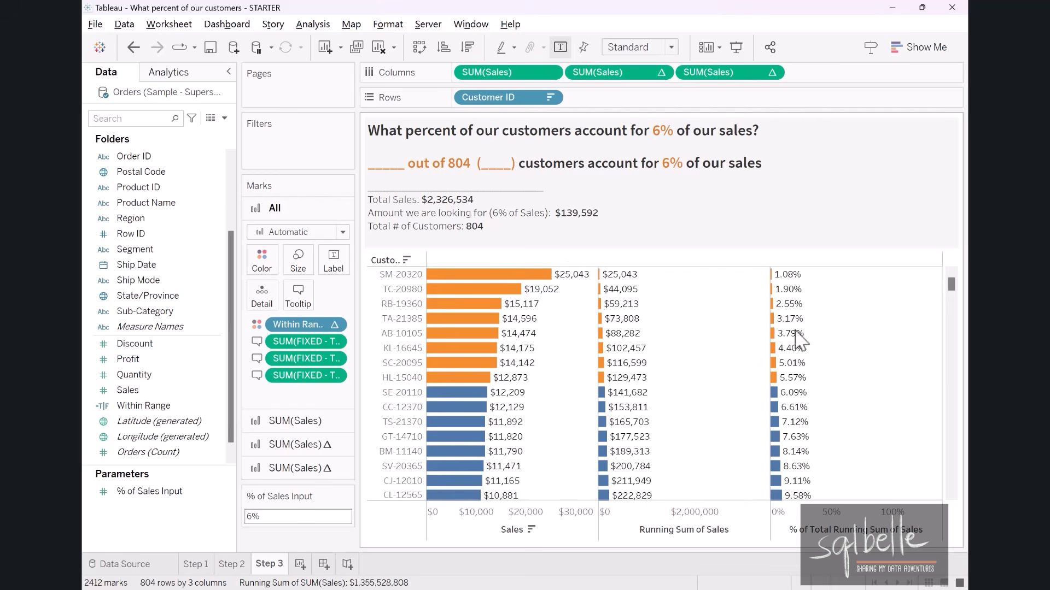
Create a calculated field named # with the formula INDEX(), consulting the function's reference description before saving it.
left_click(224, 118)
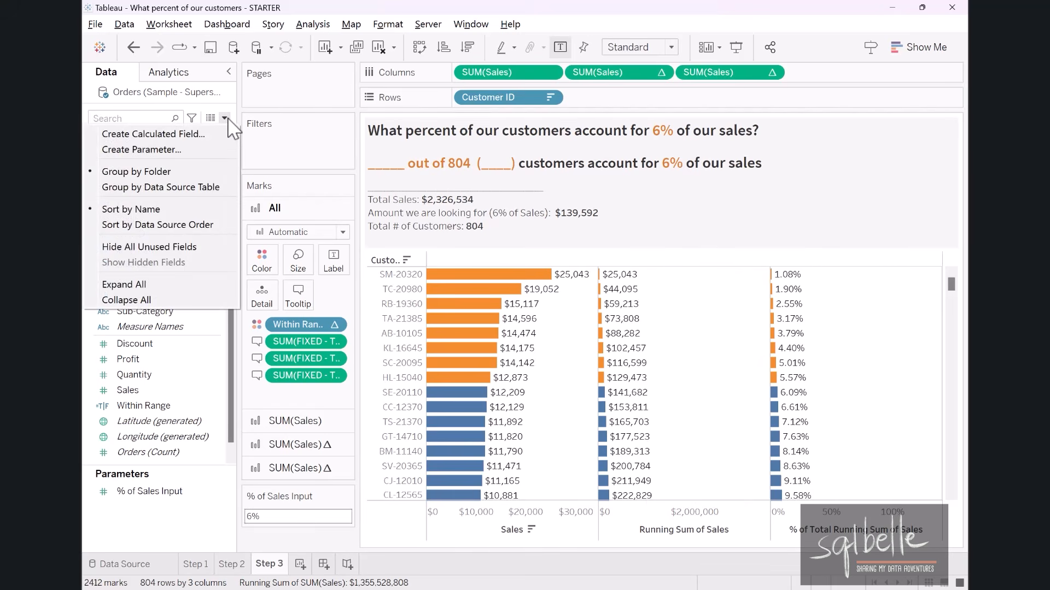
left_click(118, 134)
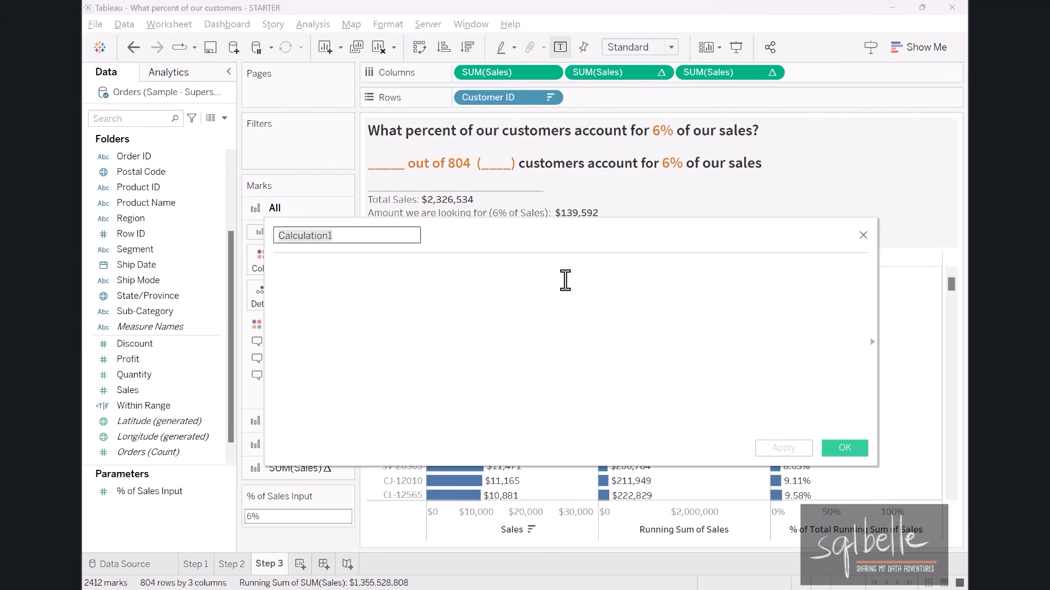
type("#")
left_click(485, 292)
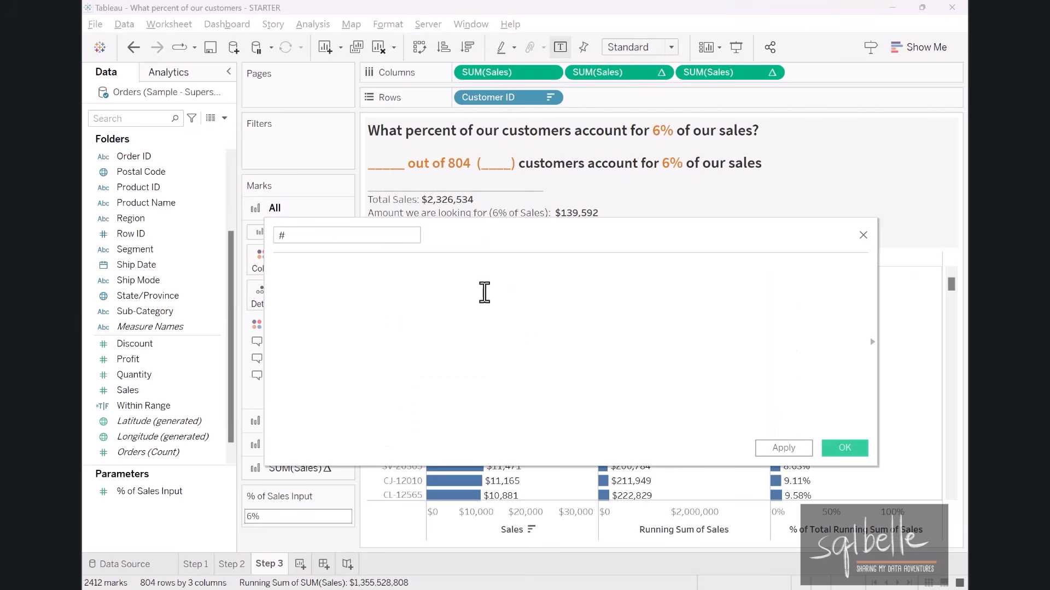
type("I")
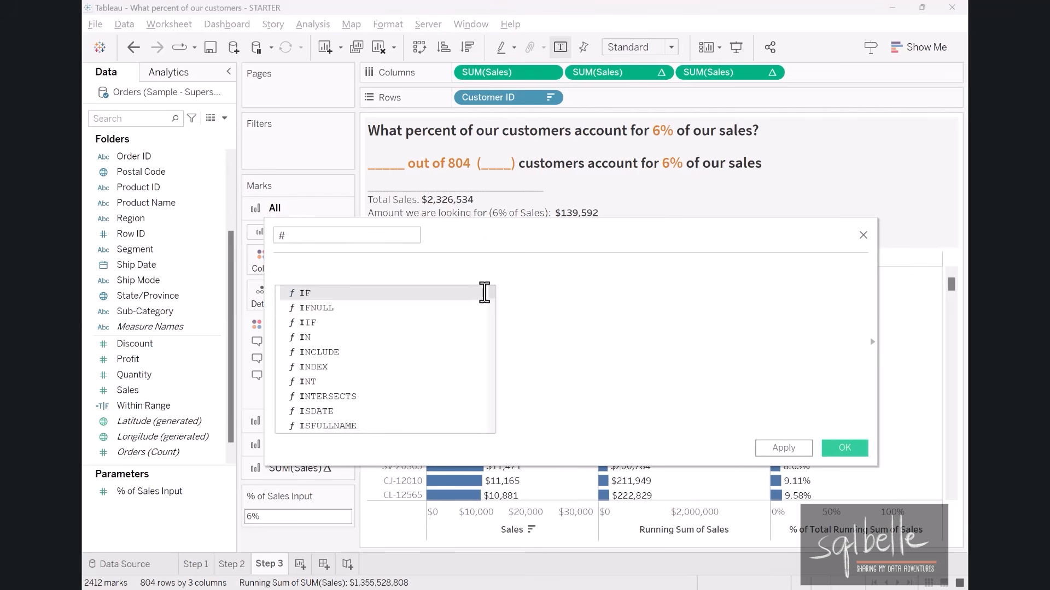
type("NDEX()")
left_click(296, 273)
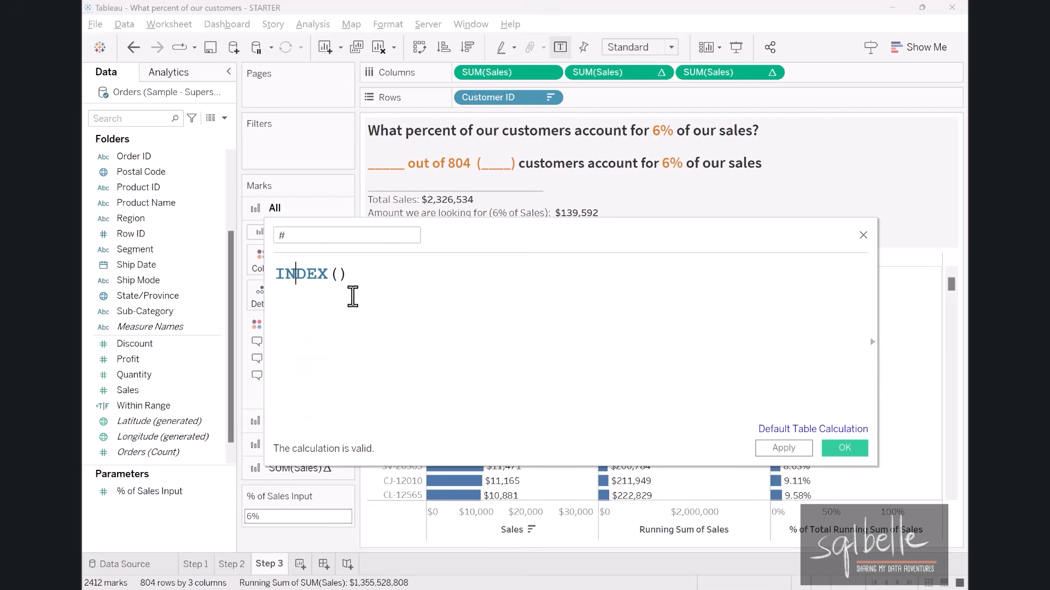
left_click_drag(876, 304, 452, 295)
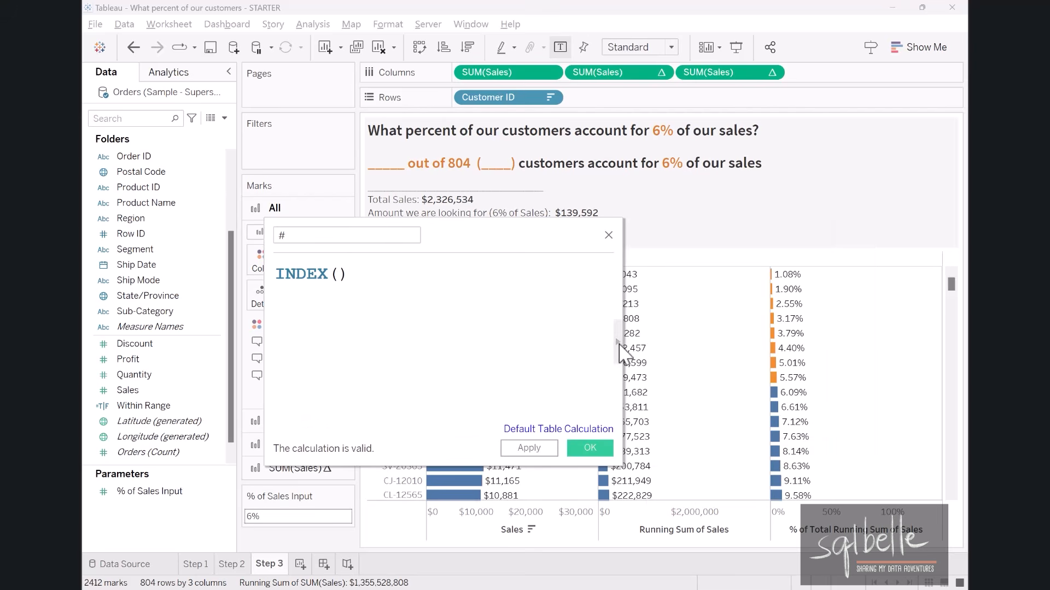
left_click(619, 350)
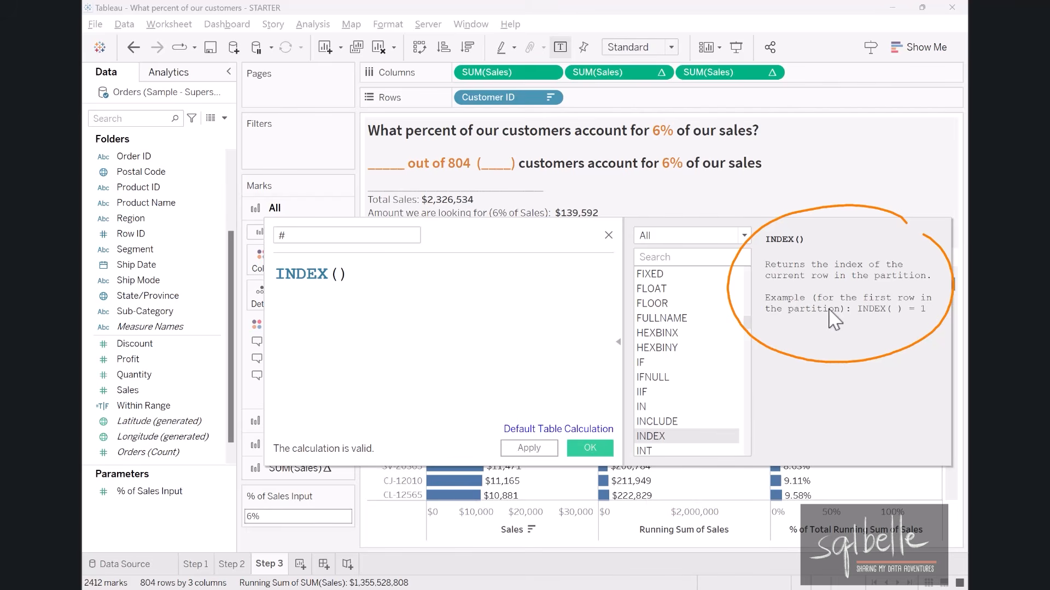
left_click(590, 448)
Add the # field to Rows as a discrete field and place it before Customer ID.
mouse_move(120, 343)
left_mouse_down()
mouse_move(256, 345)
mouse_move(663, 98)
left_mouse_up()
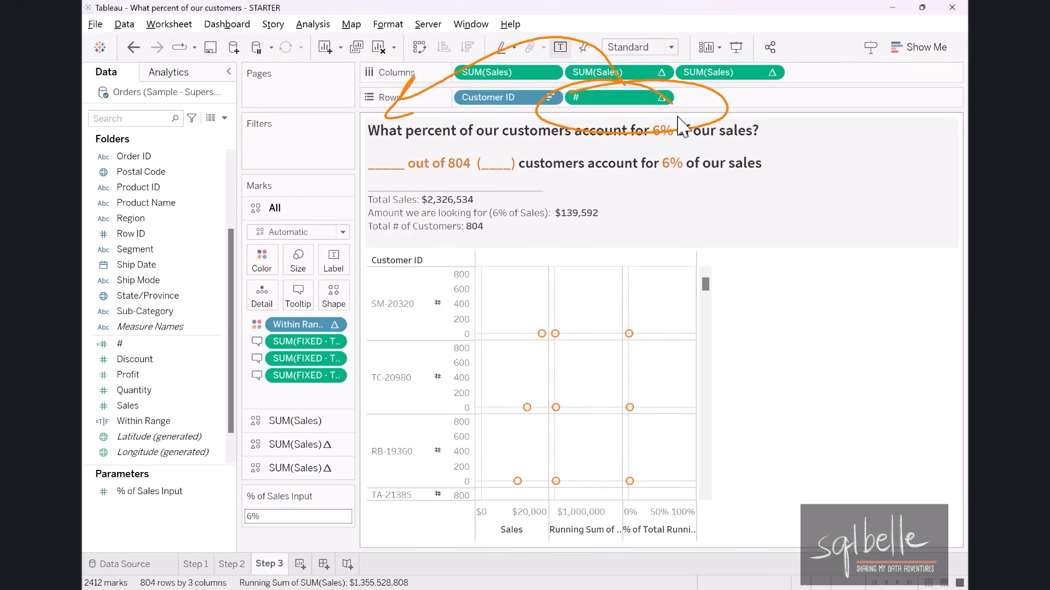
left_click(661, 98)
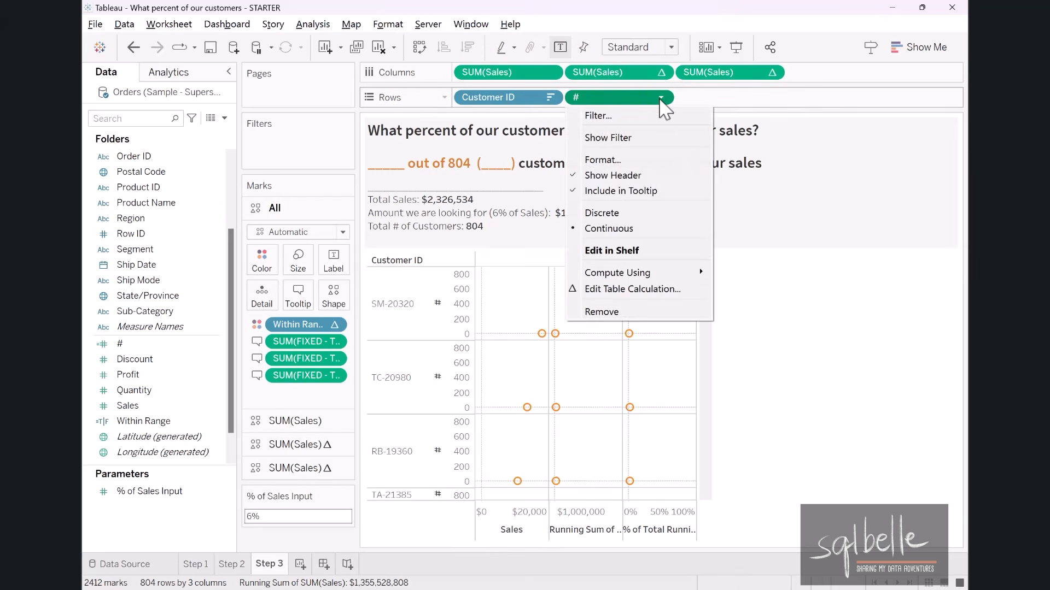
left_click(621, 213)
left_click_drag(590, 98, 461, 96)
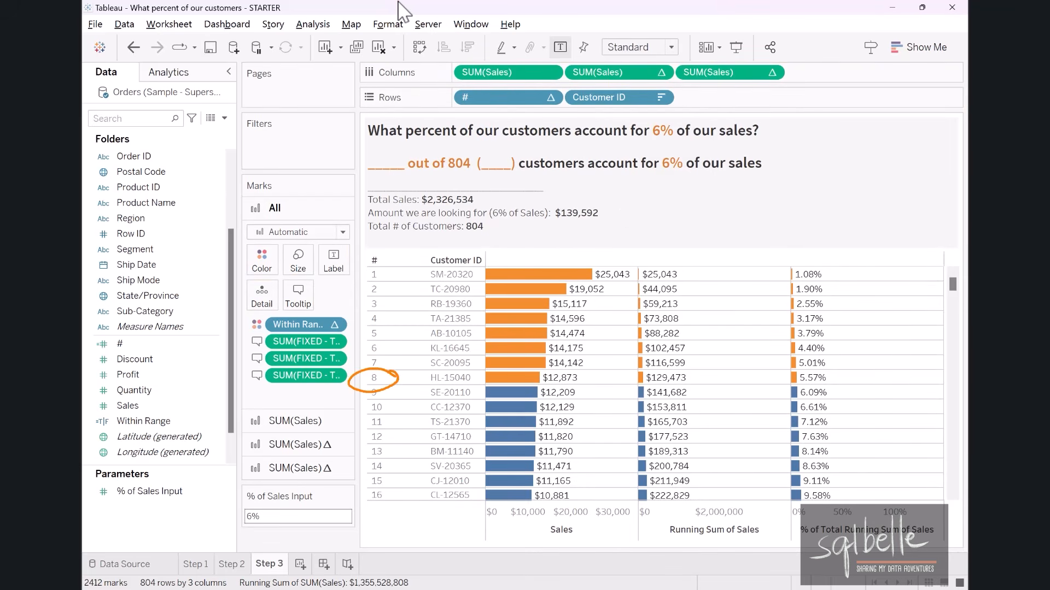
left_click(224, 119)
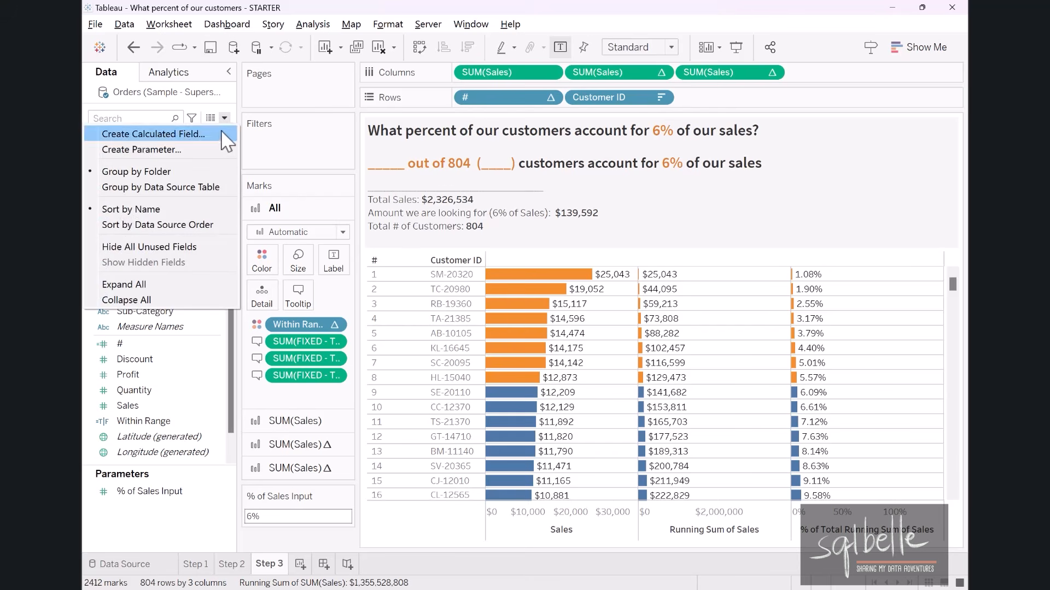
left_click(220, 133)
type("C")
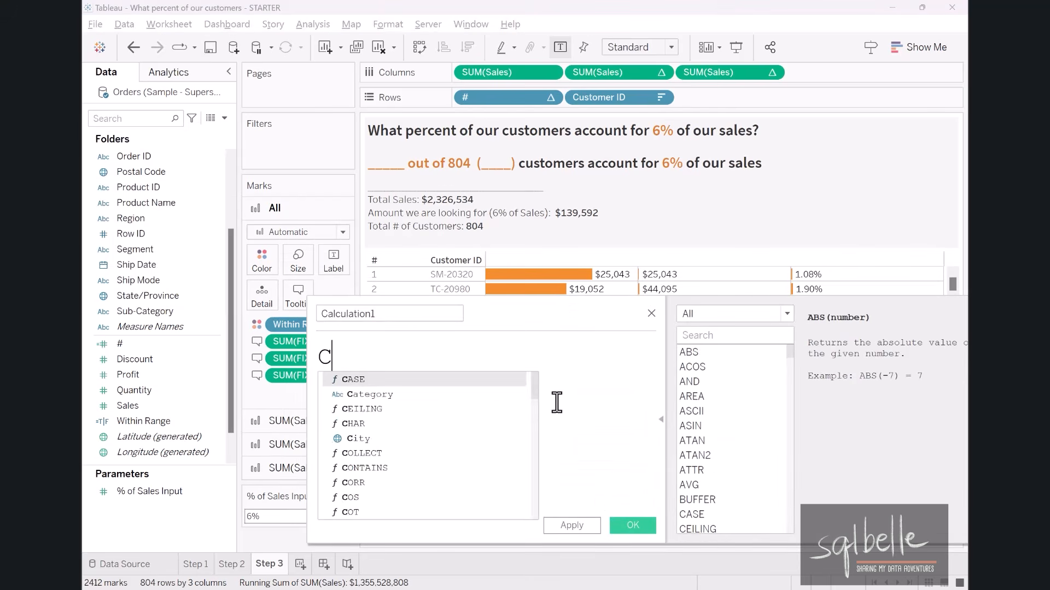
type("OUNTD(Cus")
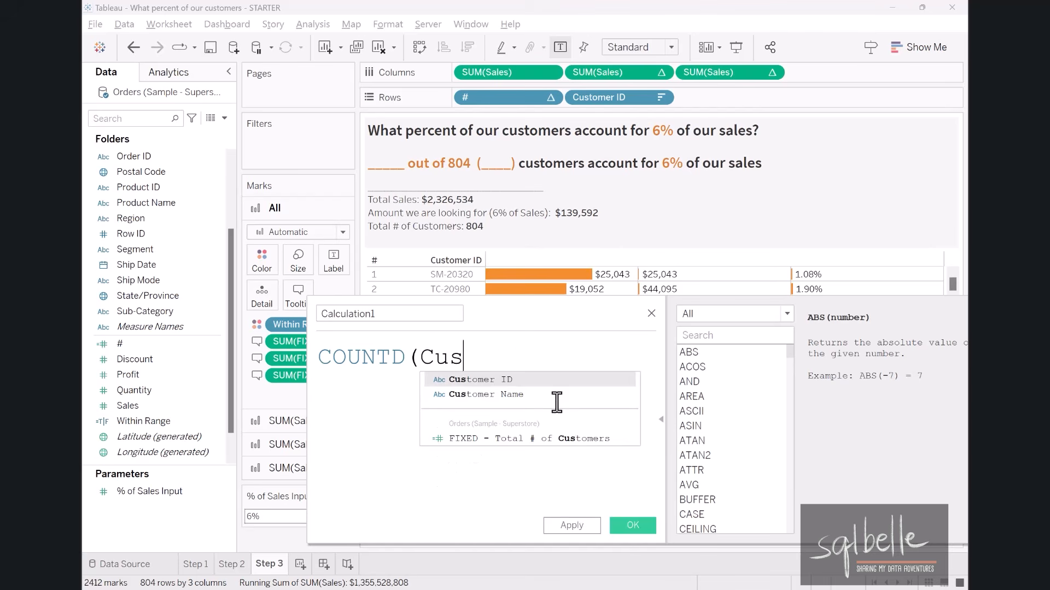
key("Return")
type(")")
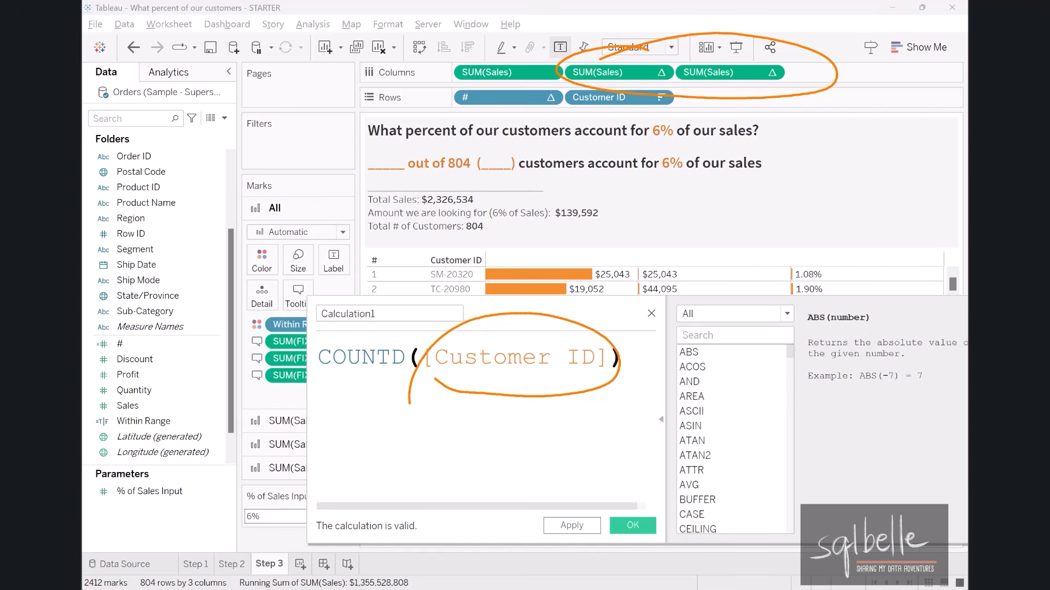
key("Escape")
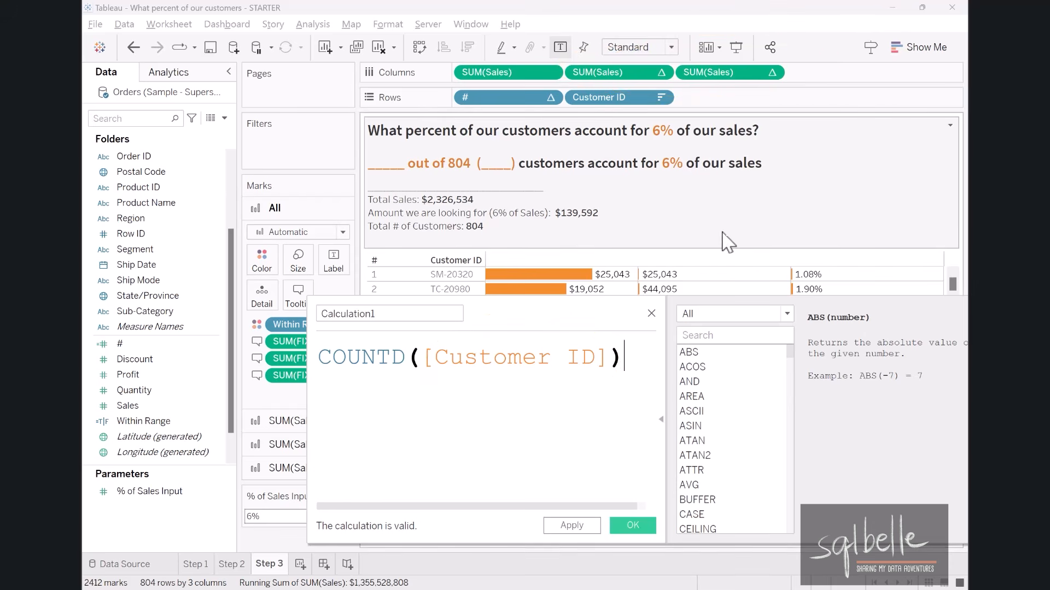
left_click(651, 313)
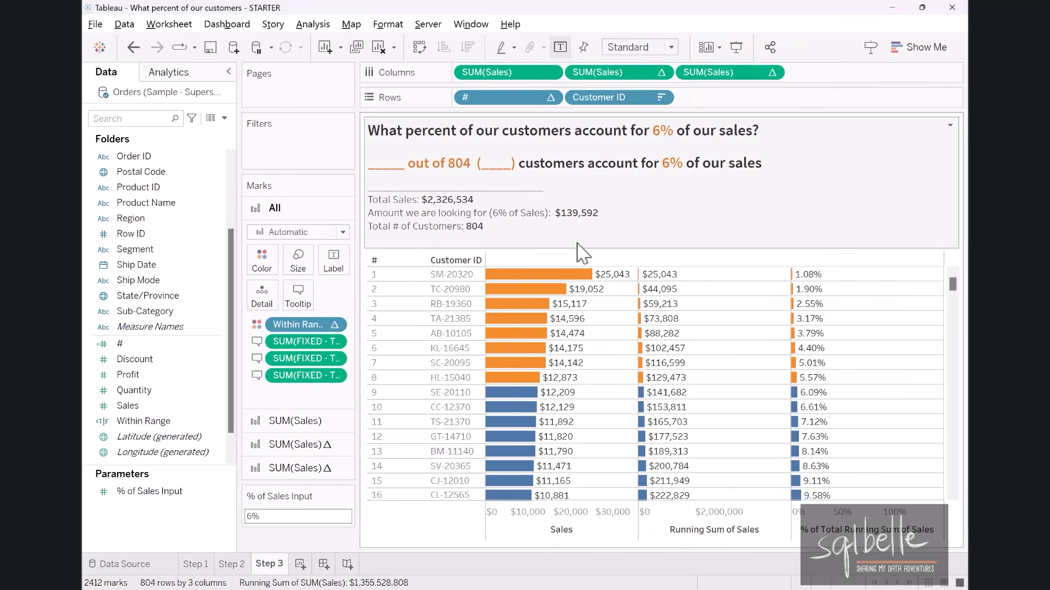
Examine the full underlying data of the first customer's Sales bar and close the data view.
left_click(551, 276)
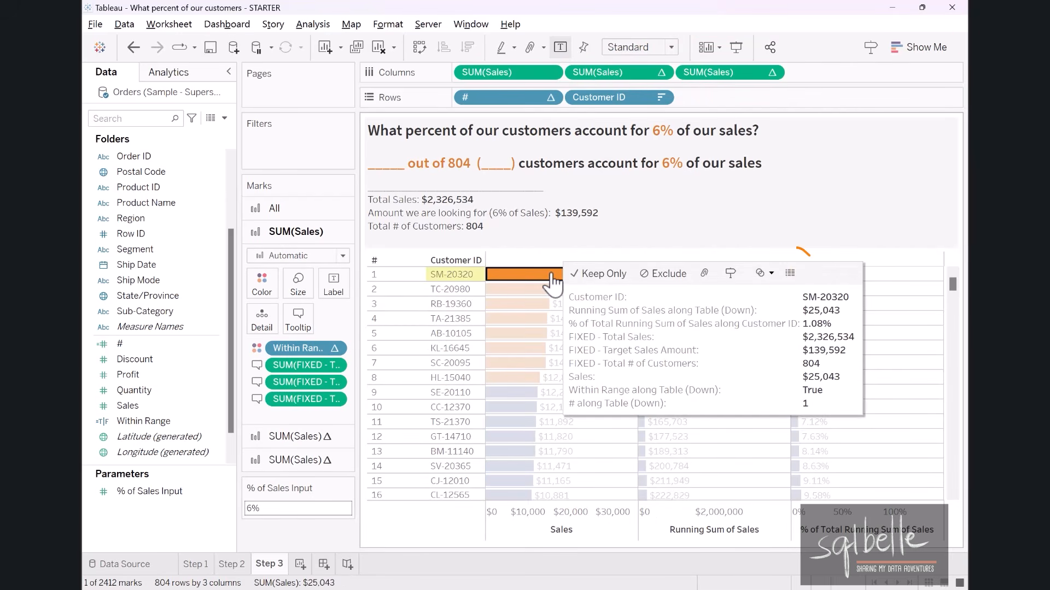
left_click(790, 272)
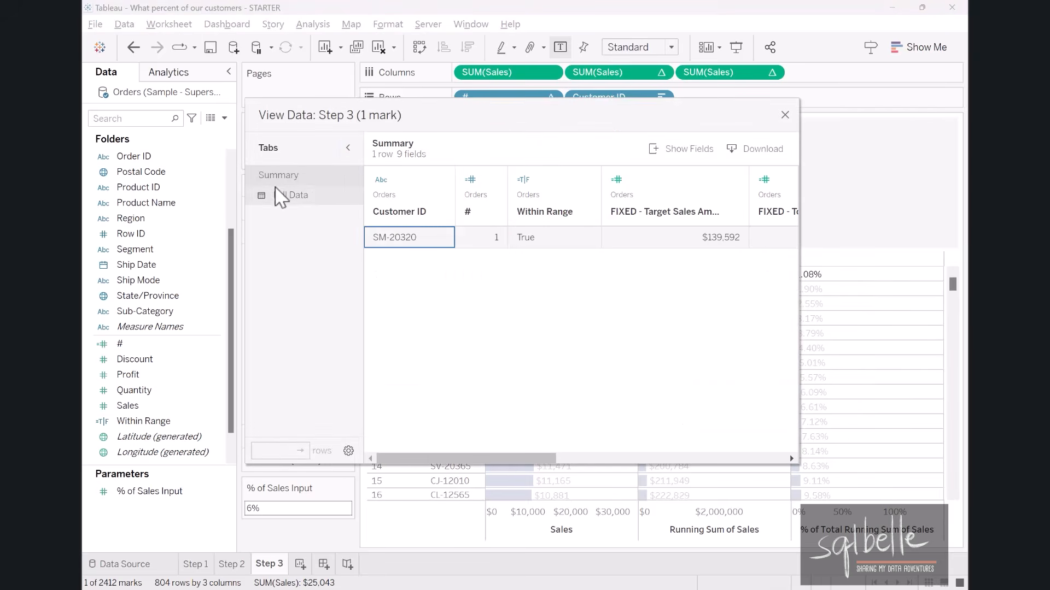
left_click(317, 198)
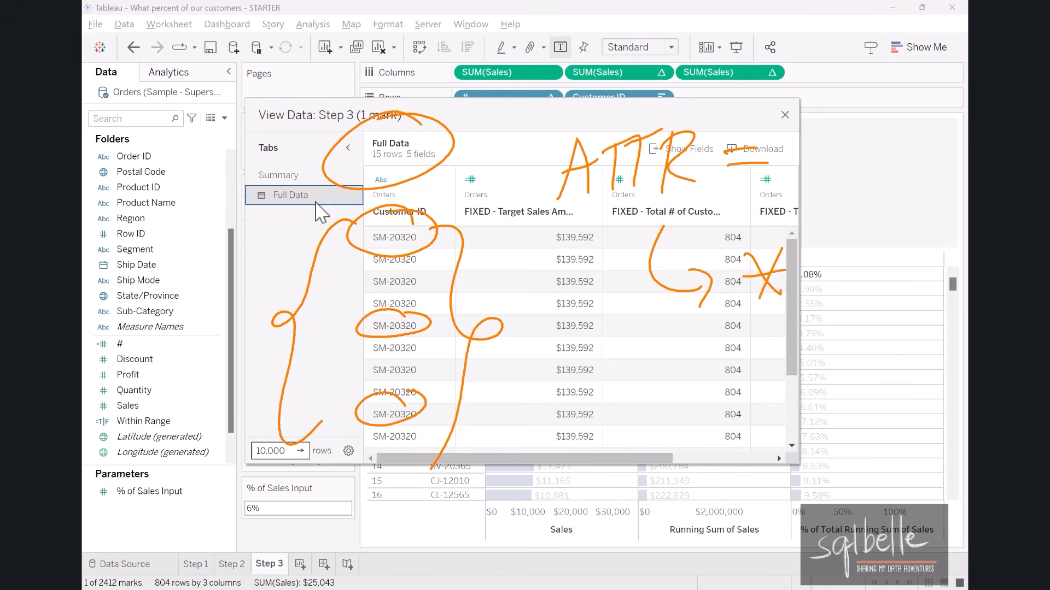
left_click(784, 115)
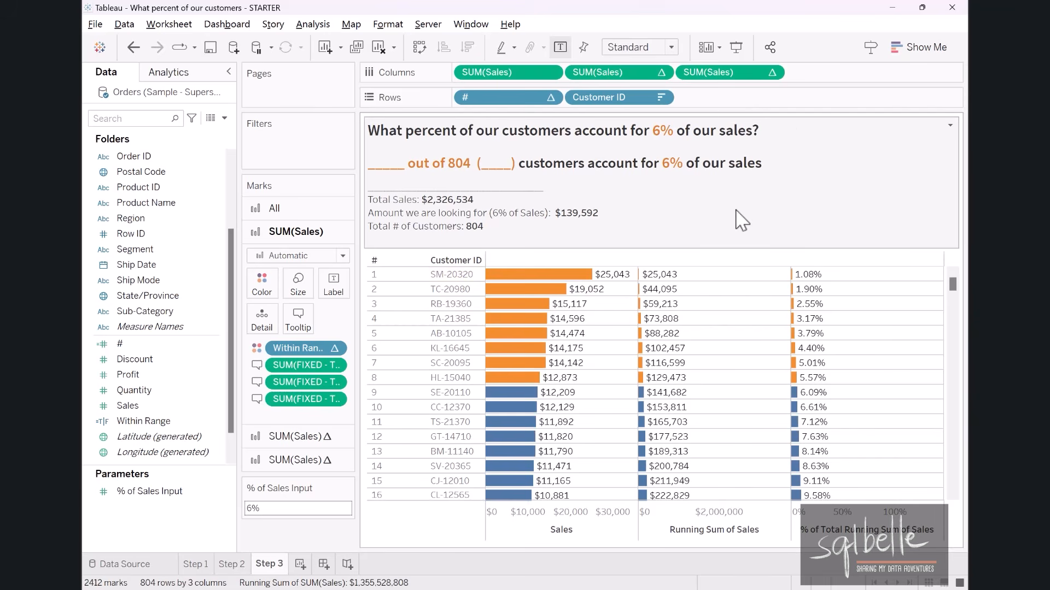
Add the in-shelf calculation ATTR([Customer ID]) to Rows after Customer ID.
double_click(704, 98)
type("ATTR(Cus")
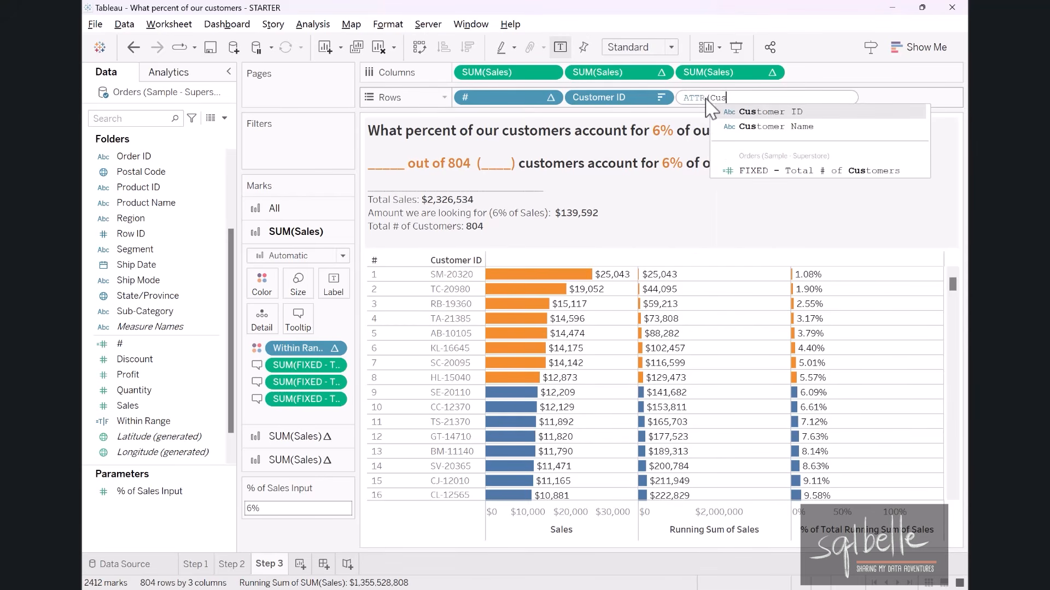
key("Return")
type(")")
key("Return")
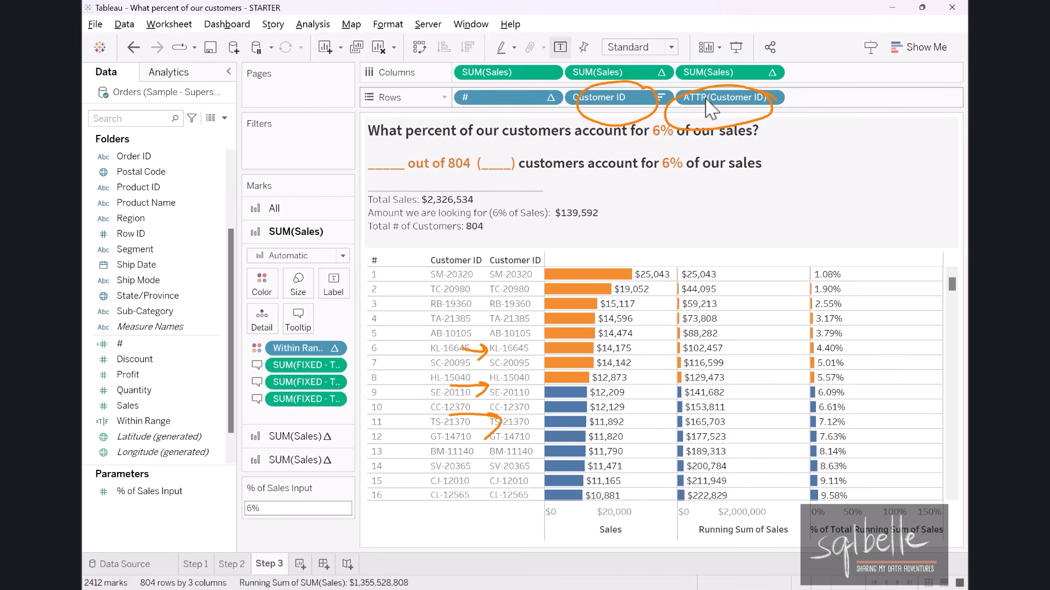
Start a new calculated field named Within Range - # of Customers.
left_click(224, 118)
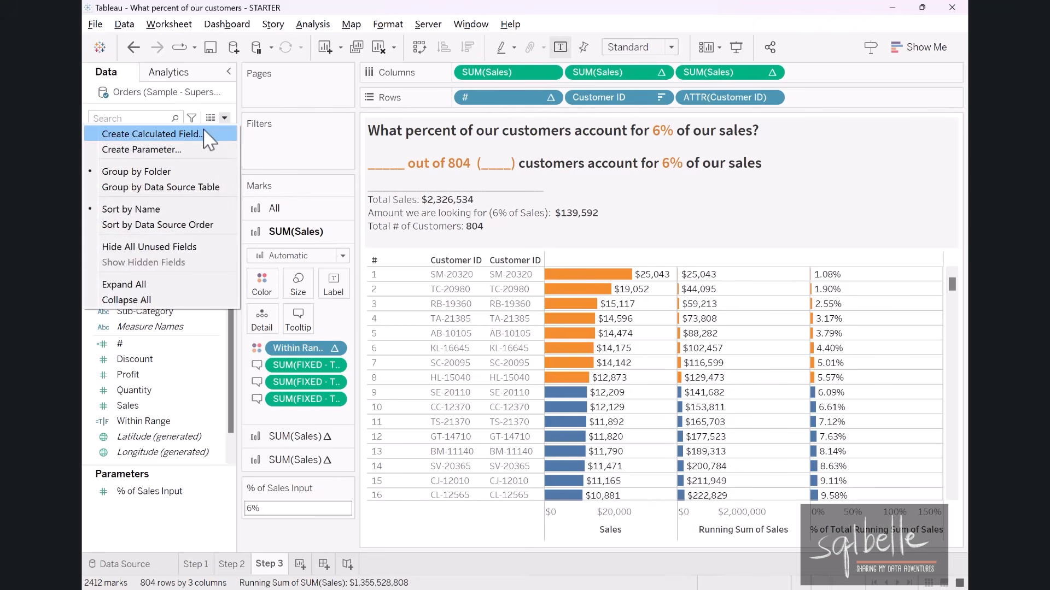
left_click(206, 136)
left_click_drag(629, 380, 892, 357)
type("Within R")
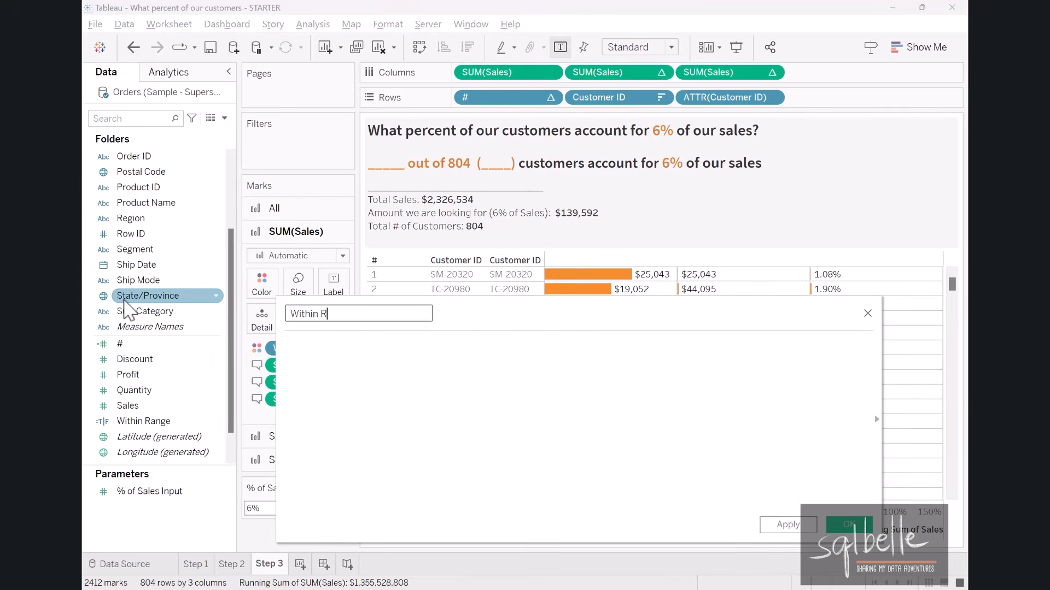
type("ange - # of Customers")
Enter the formula IF [Within Range] THEN ATTR([Customer ID]) END, with THEN and END on separate lines.
left_click(410, 387)
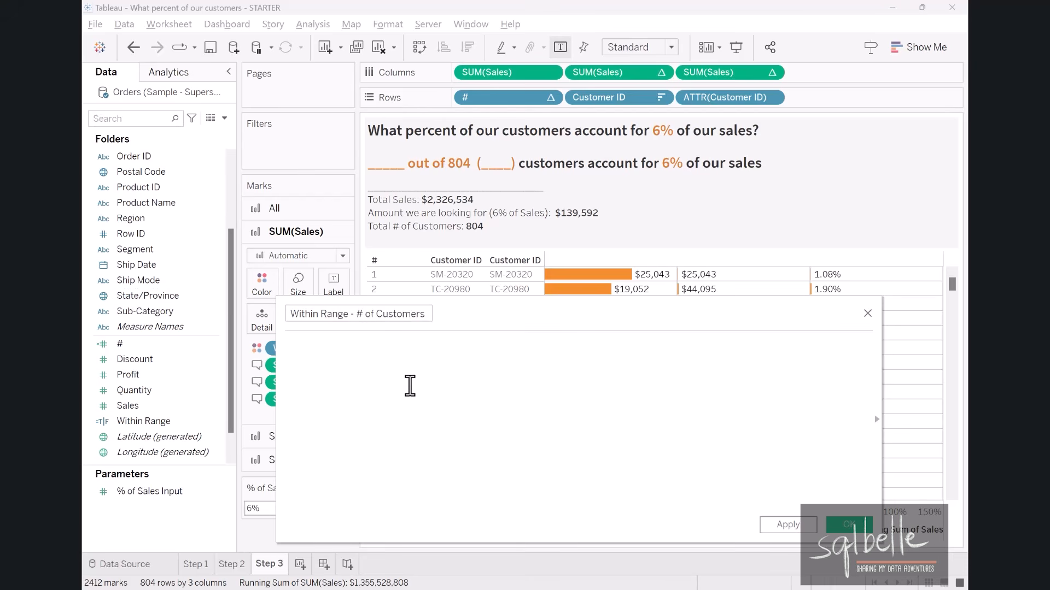
type("IF")
left_click_drag(144, 421, 394, 356)
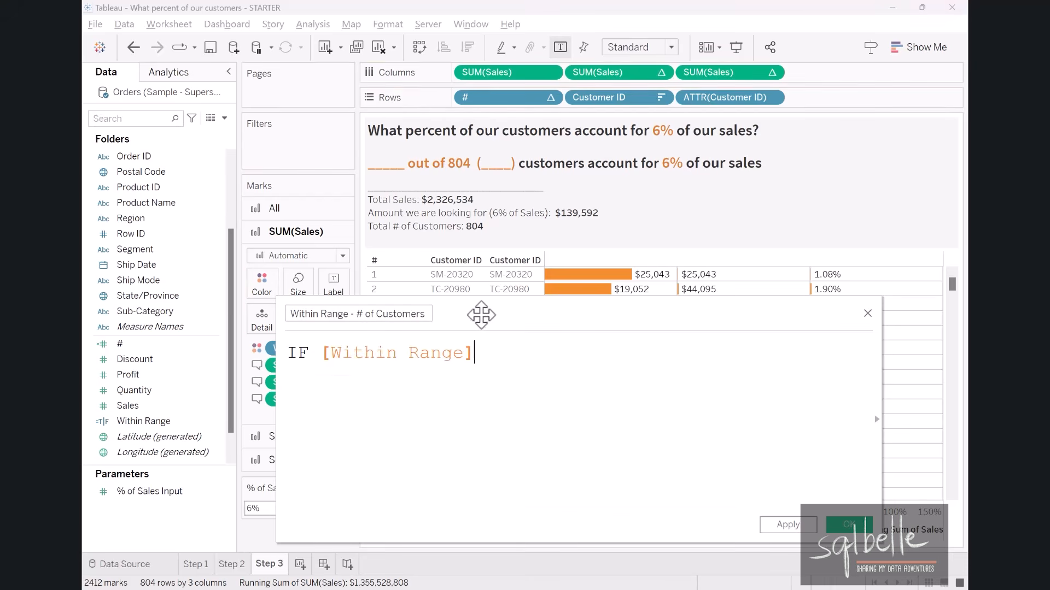
left_click_drag(481, 315, 550, 309)
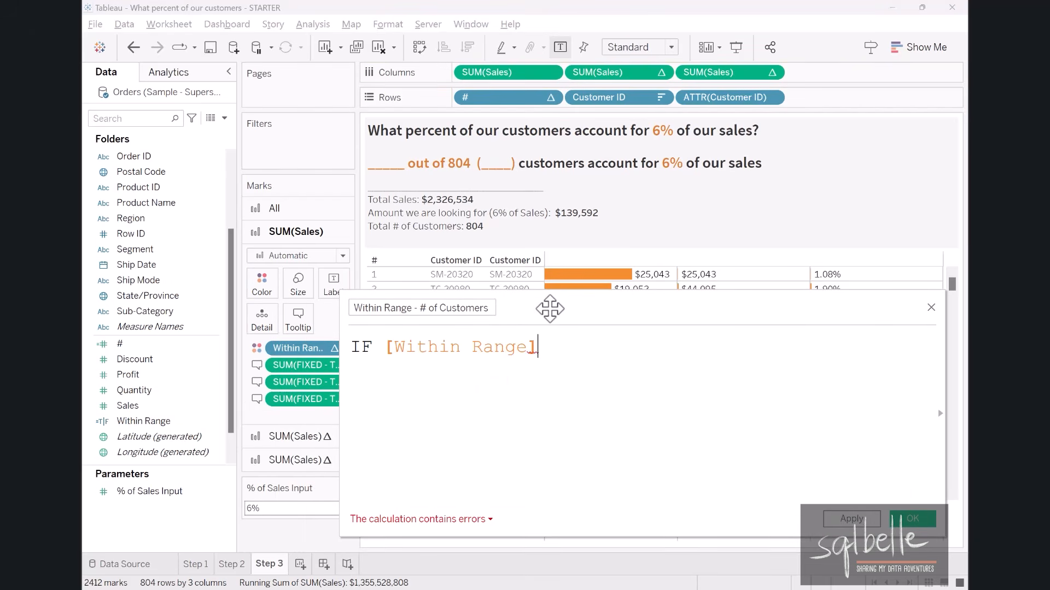
key("Return")
type("THEN")
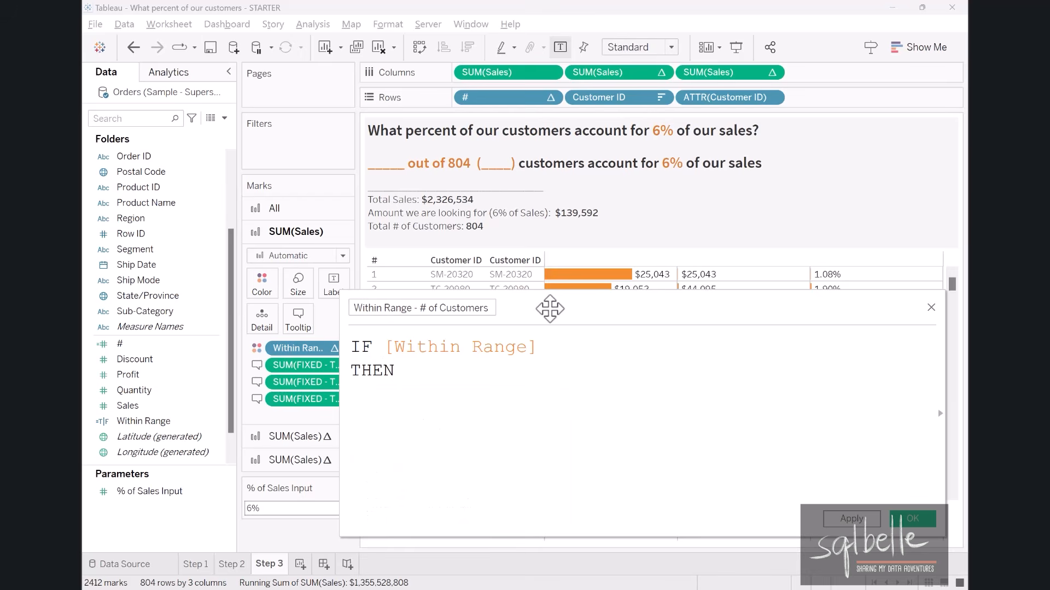
left_click_drag(705, 99, 514, 376)
key("Return")
type("END")
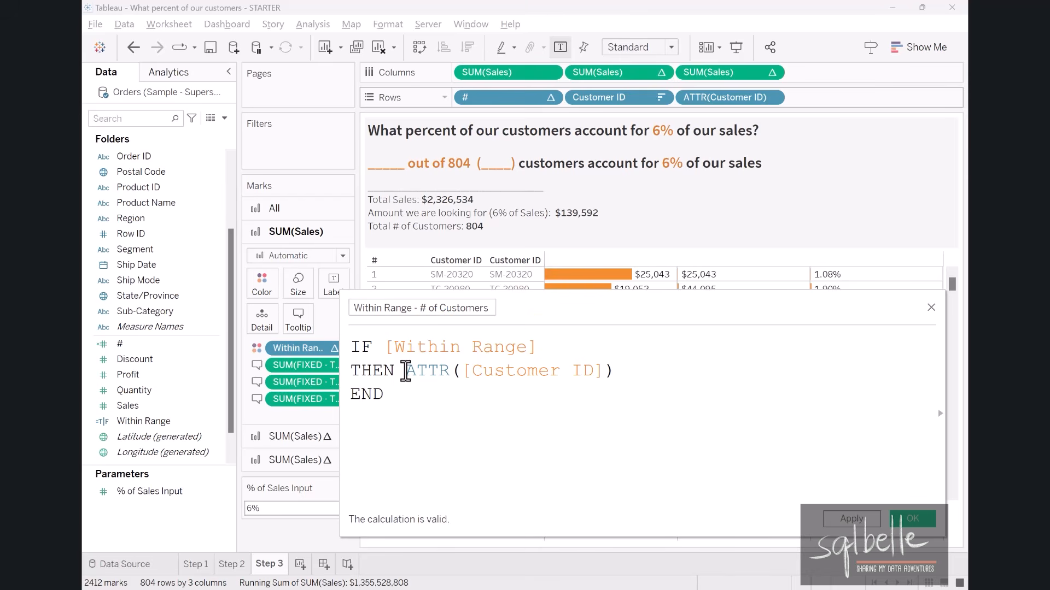
Try the non-aggregated [Customer ID] in place of ATTR([Customer ID]) in the THEN line, with END on the line below.
left_click_drag(405, 371, 722, 365)
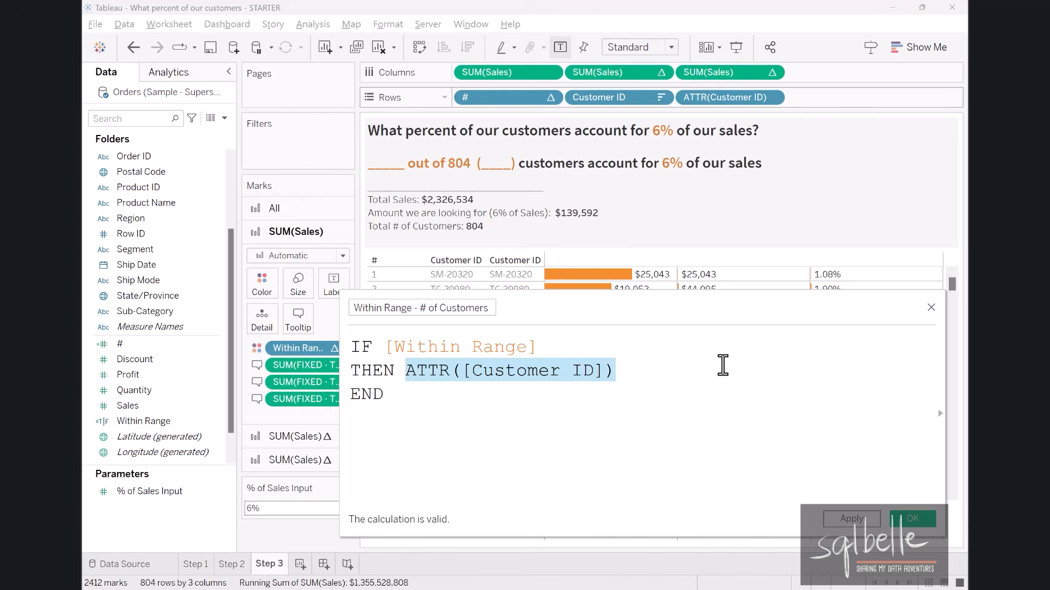
key("BackSpace")
type("Cus")
key("Return")
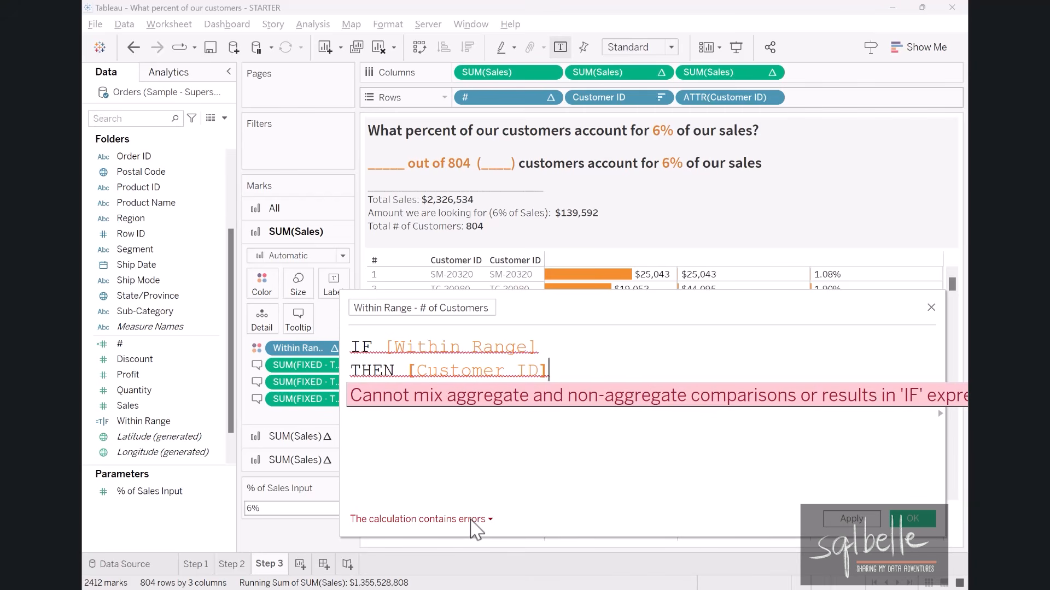
key("Return")
type("END")
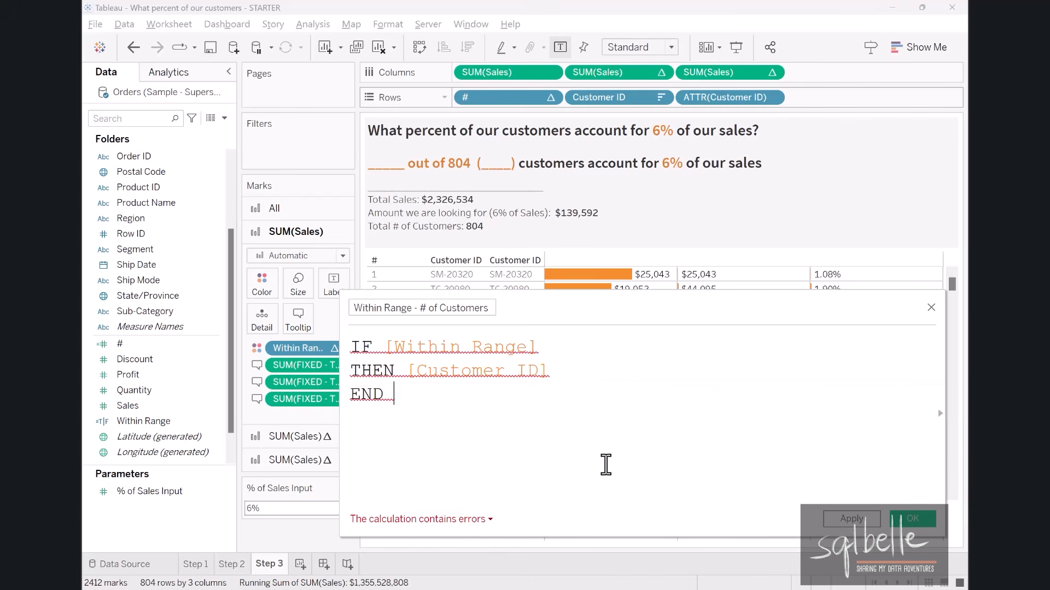
Restore ATTR([Customer ID]) in the THEN line and wrap the entire IF statement in WINDOW_COUNT( ), saving the calculated field.
left_click_drag(719, 98, 422, 399)
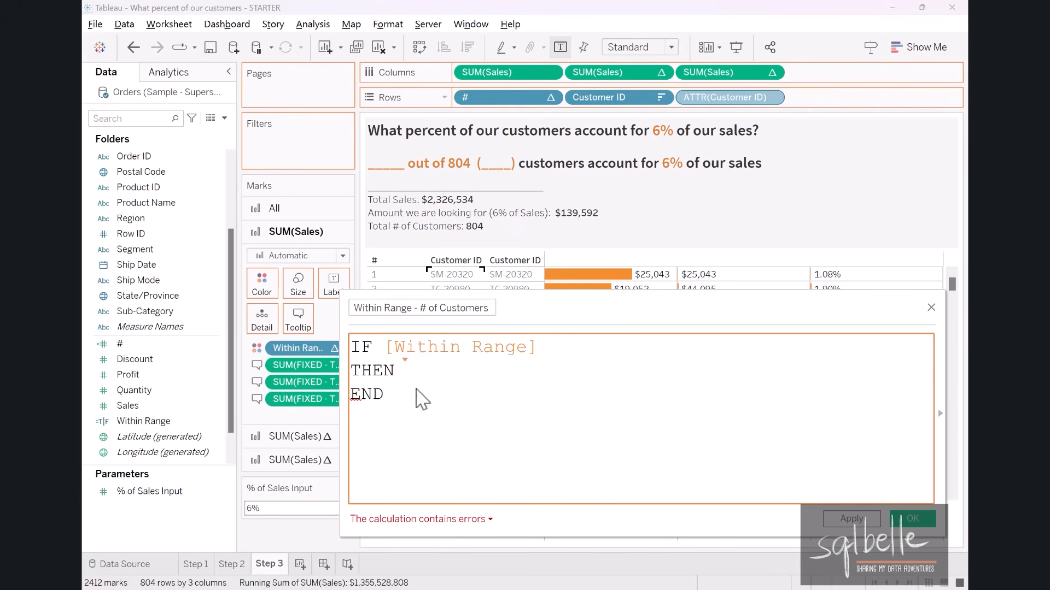
left_click_drag(628, 305, 780, 295)
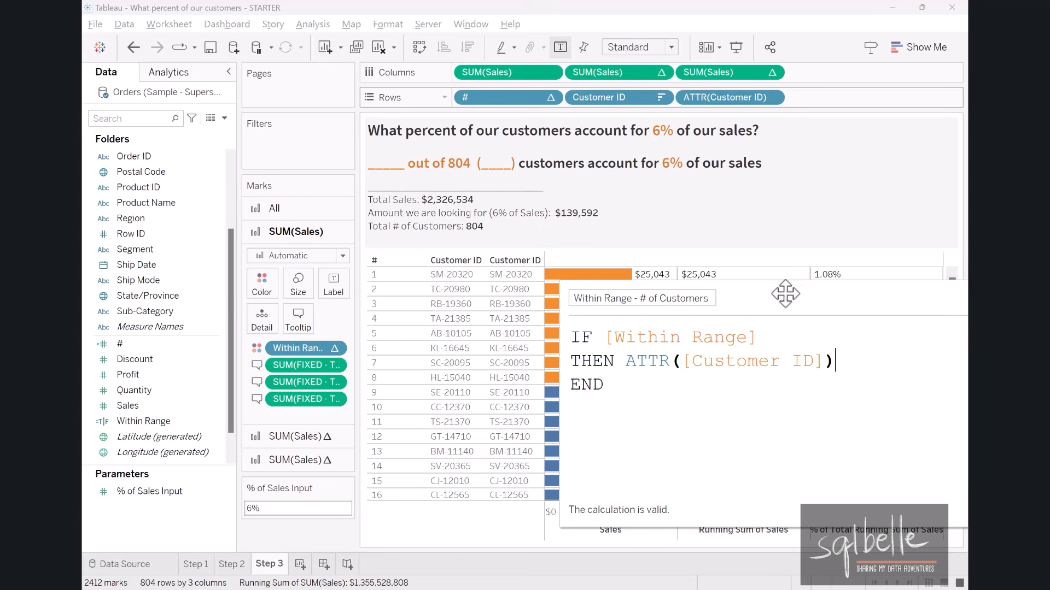
left_click(575, 338)
key("Return")
key("Up")
type("WINDO")
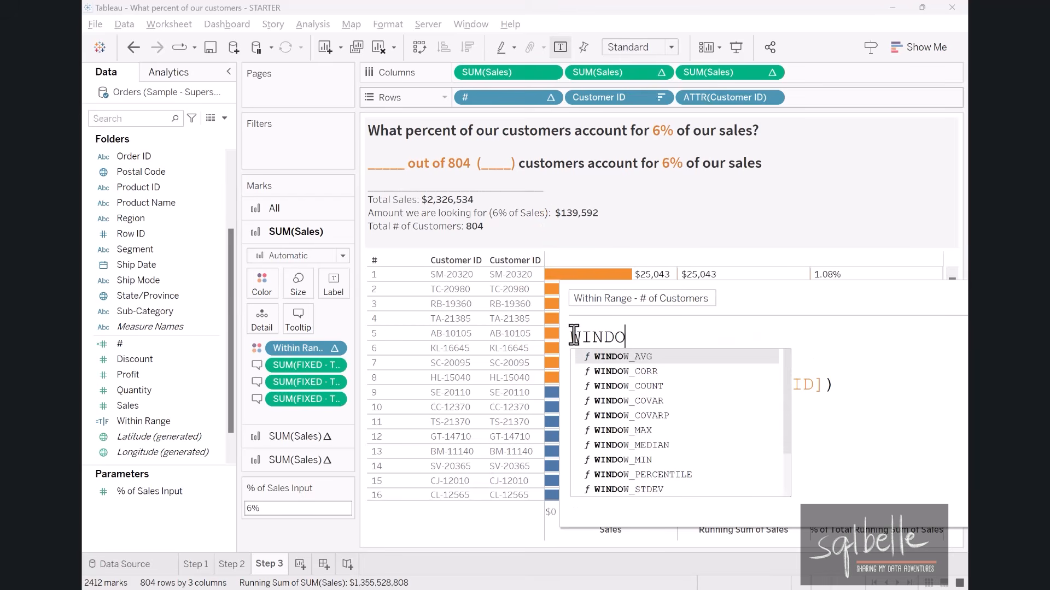
type("W_COUNT")
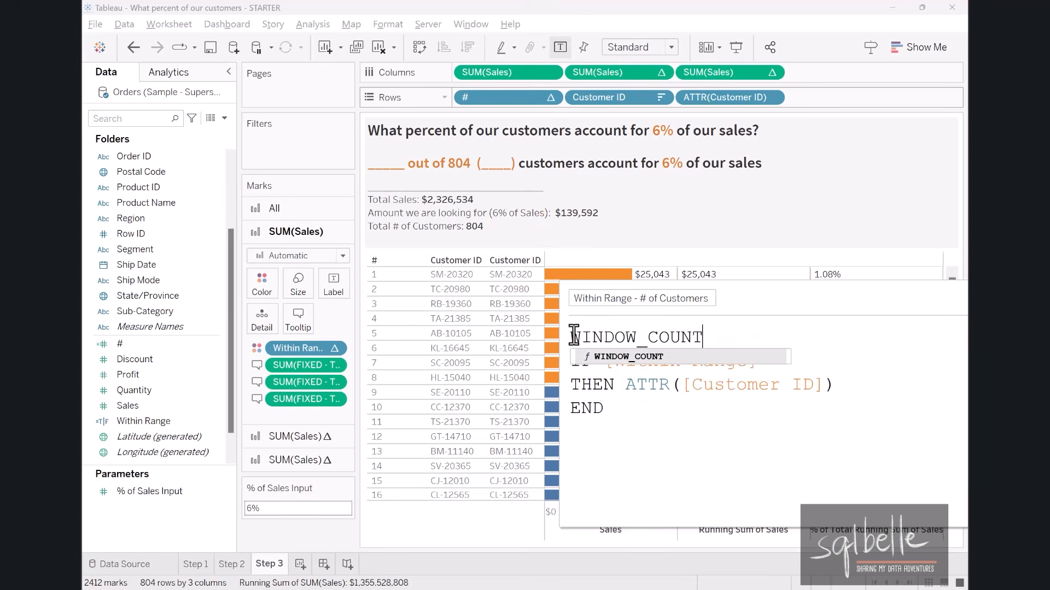
type("(")
left_click(645, 421)
key("Return")
type(")")
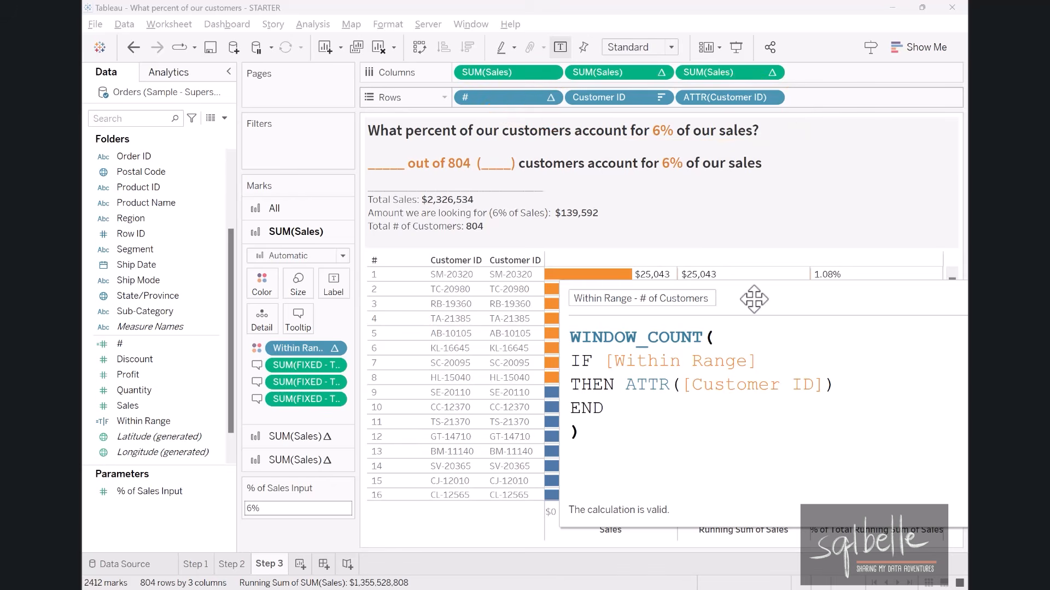
left_click_drag(754, 298, 536, 205)
left_click(914, 417)
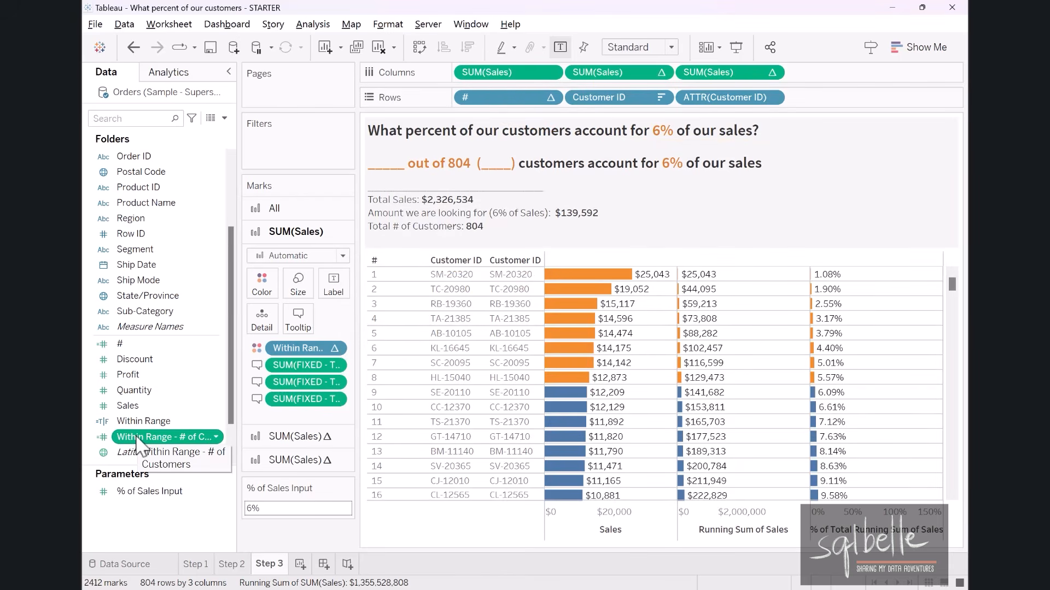
Add Within Range - # of Customers to the tooltip of all marks and insert it in place of the title's first blank.
left_click(274, 209)
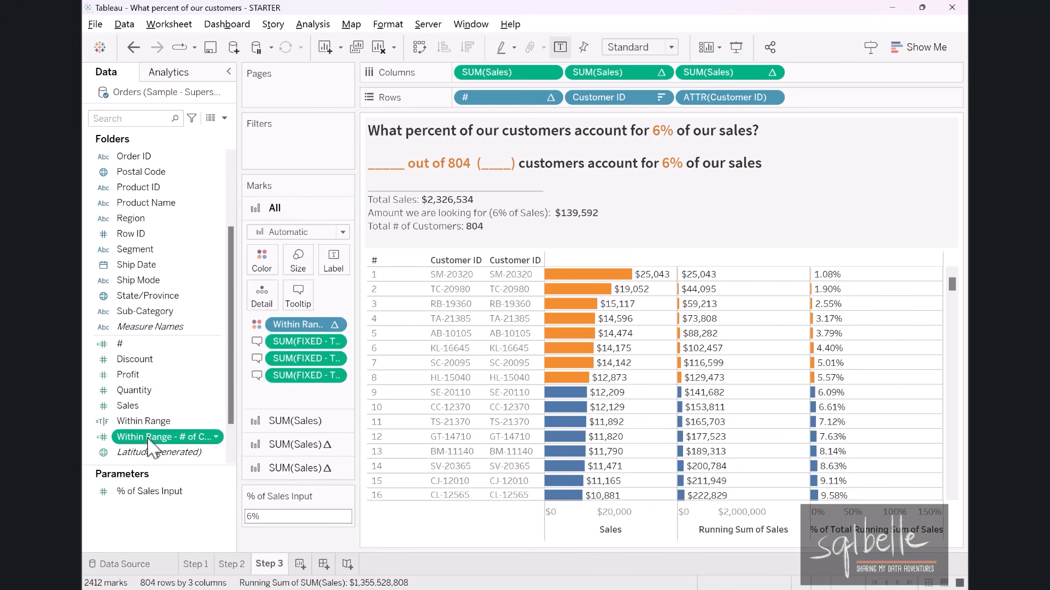
left_click_drag(164, 437, 298, 295)
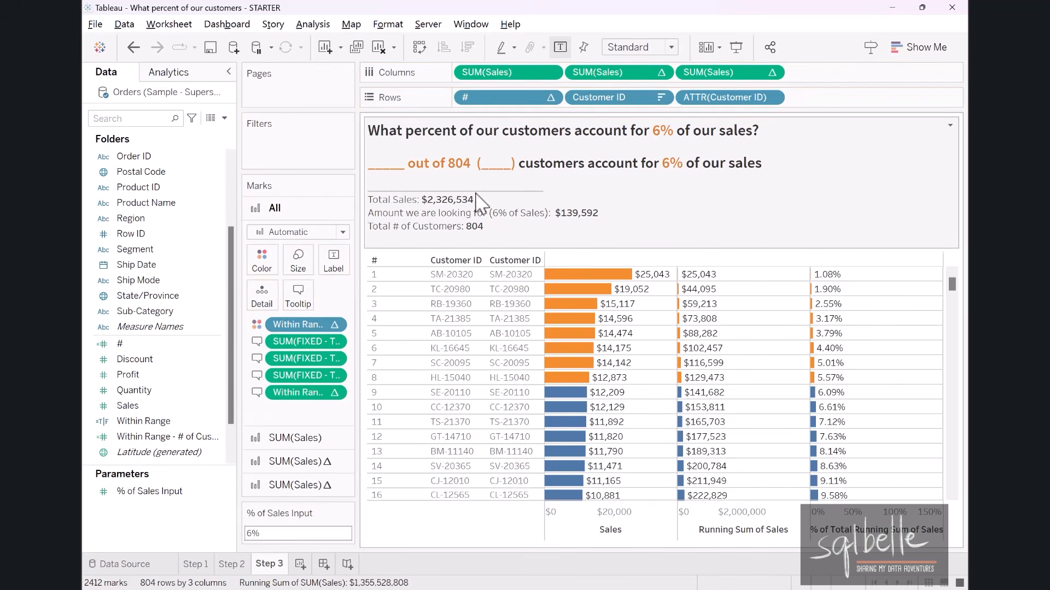
double_click(514, 192)
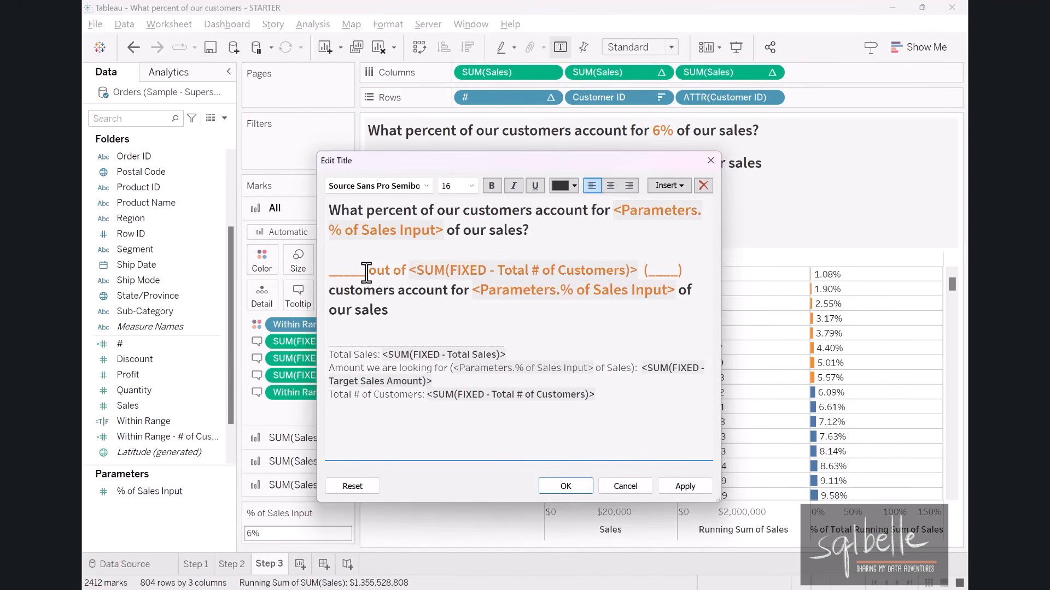
double_click(328, 270)
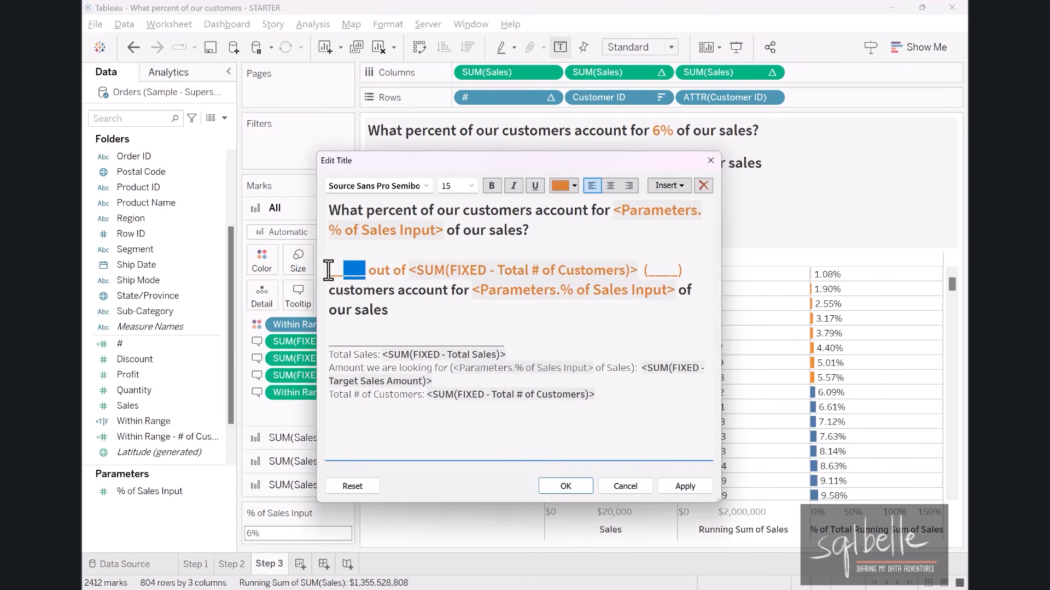
left_click(668, 186)
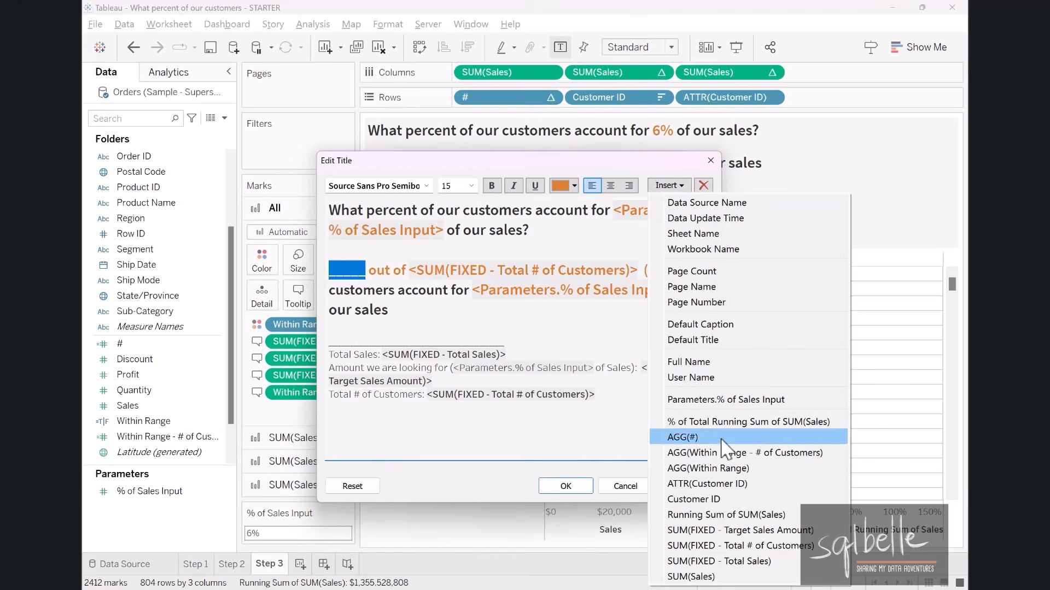
left_click(711, 453)
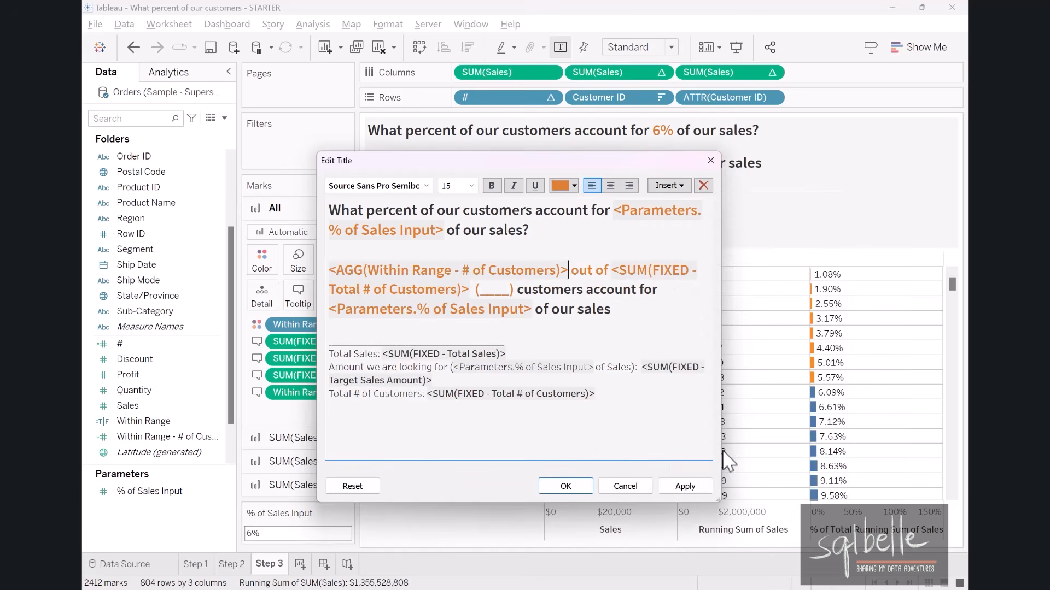
left_click(685, 486)
left_click(568, 486)
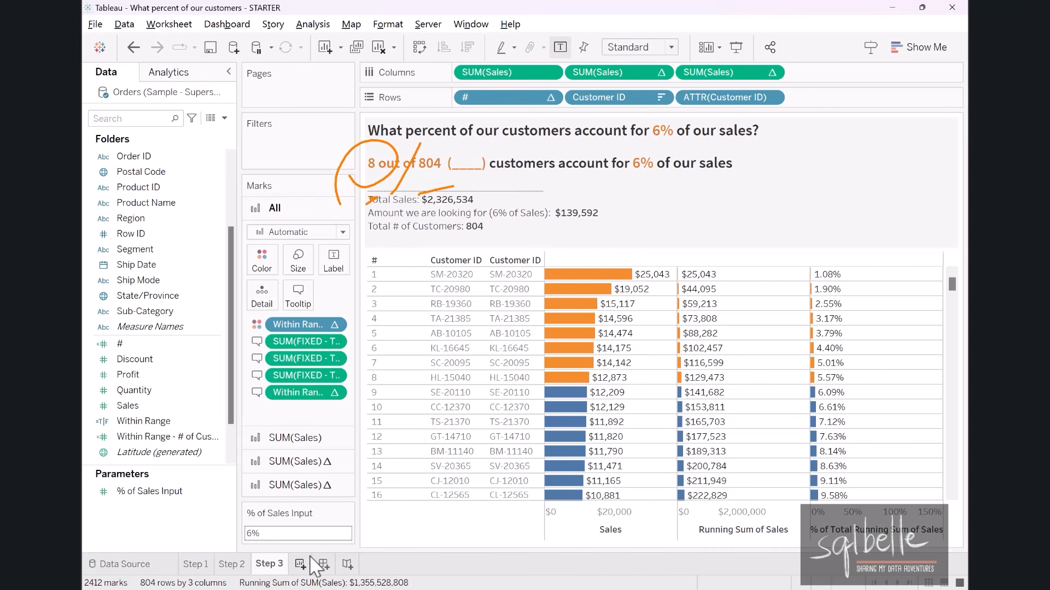
Start a new calculated field named Within Range - % of Customers.
left_click(224, 118)
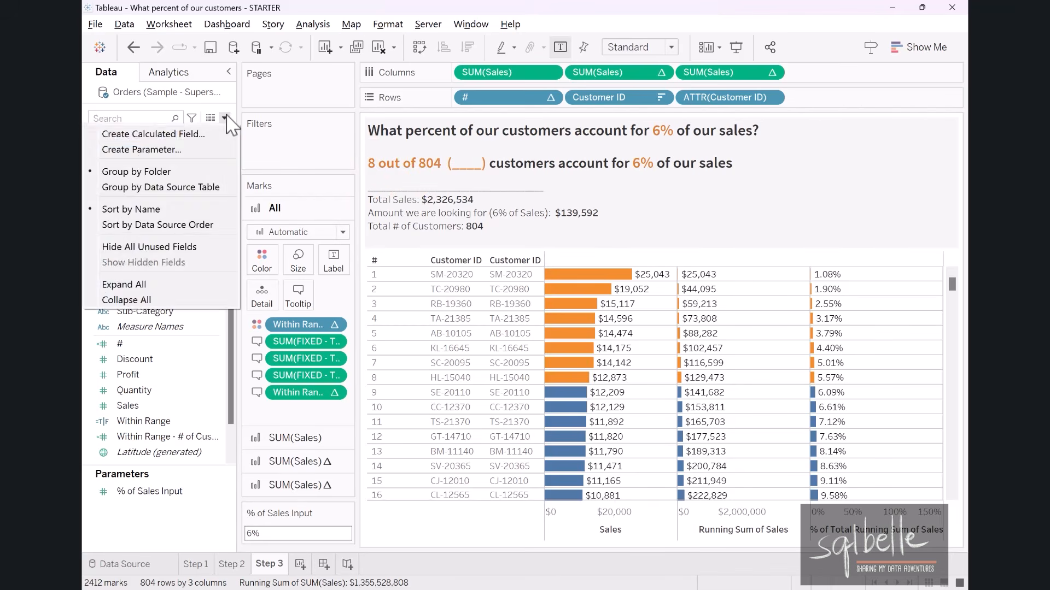
left_click(219, 134)
left_click_drag(565, 204, 576, 328)
left_click(453, 330)
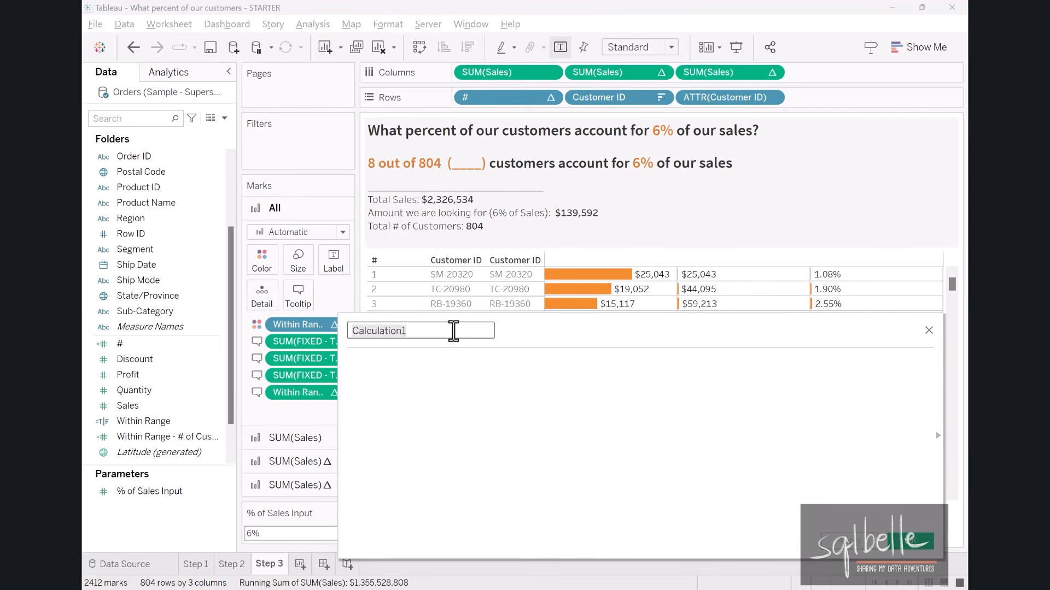
type("Within Ra")
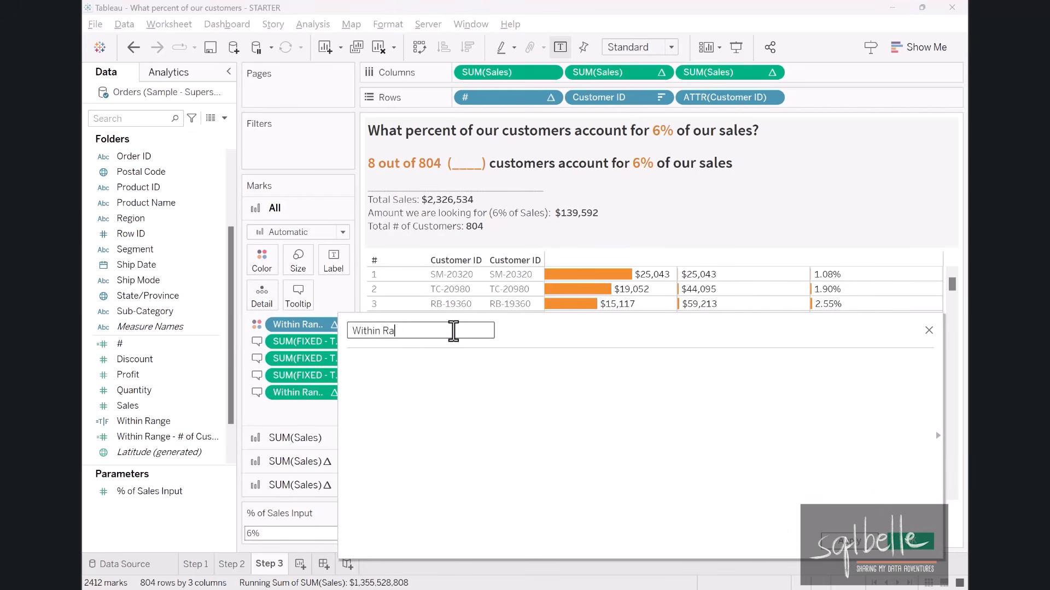
type("nge - % of Customers")
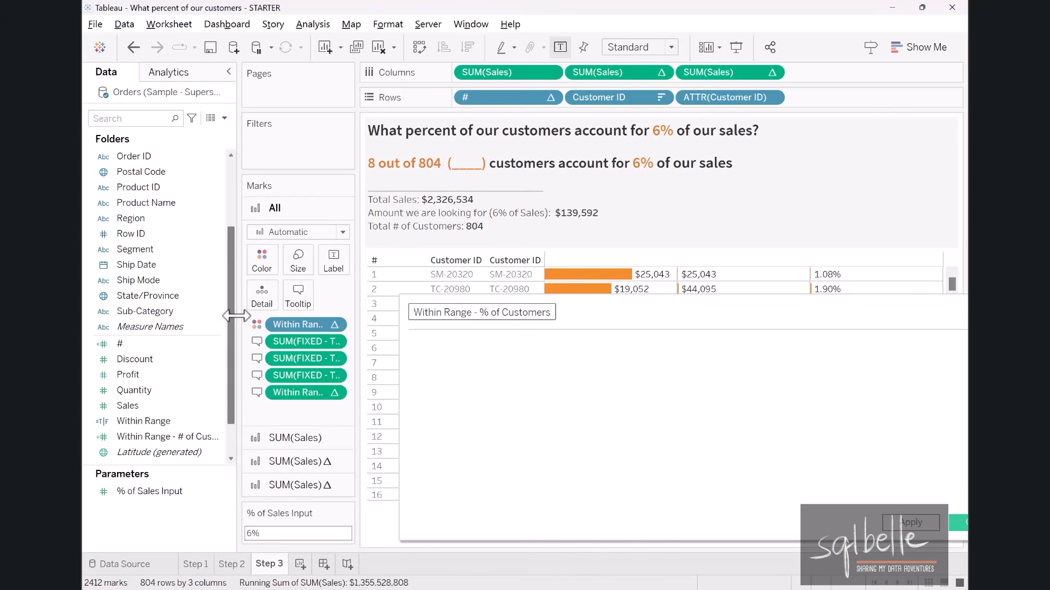
Enter the formula [Within Range - # of Customers]/SUM([FIXED - Total # of Customers]) and save the calculated field.
left_click_drag(237, 314, 207, 312)
left_click_drag(331, 301, 389, 300)
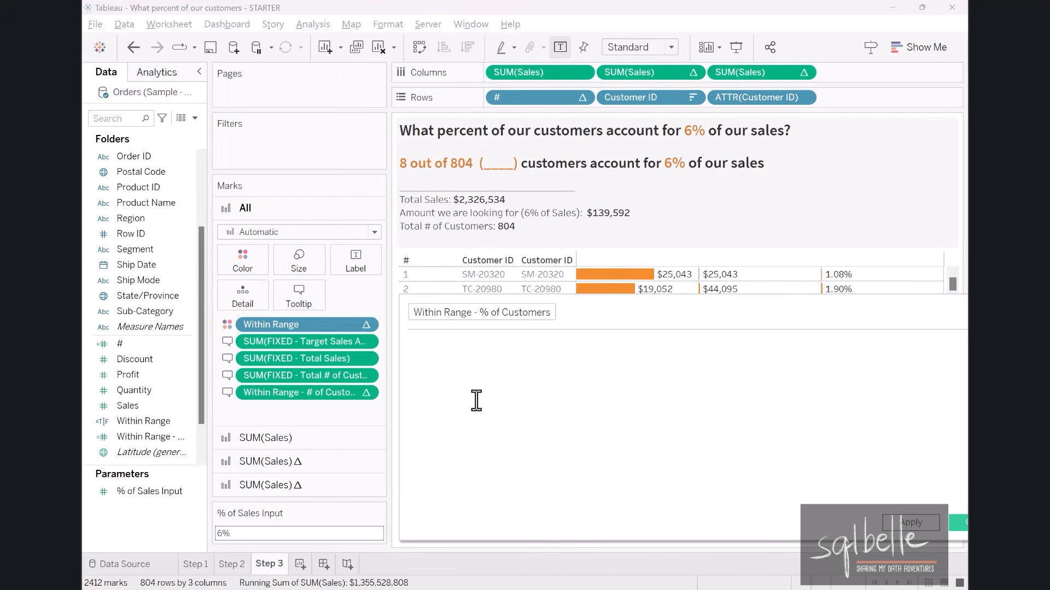
left_click_drag(287, 392, 445, 369)
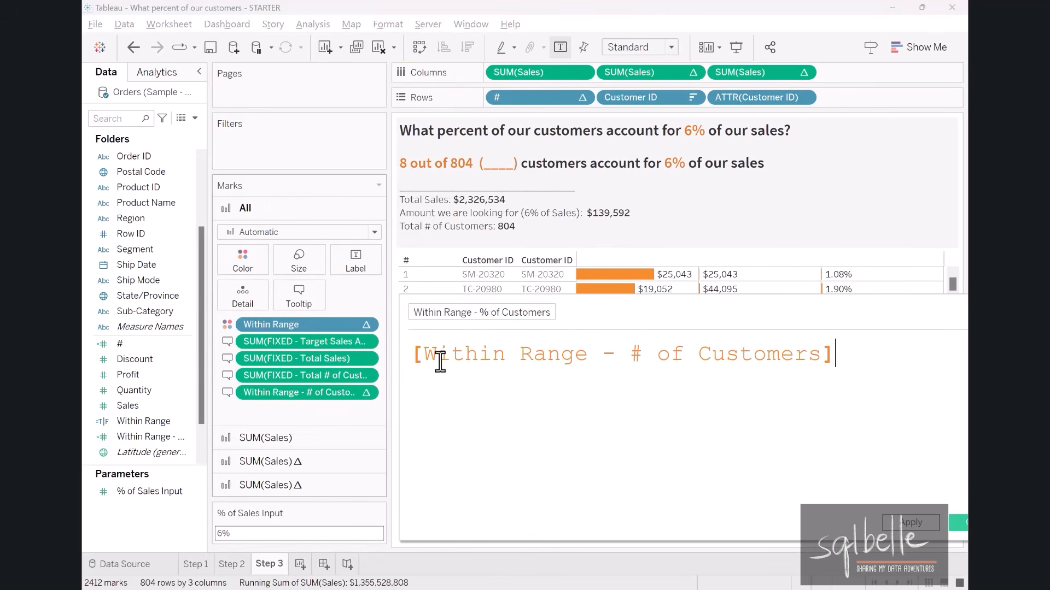
type("/")
key("Return")
left_click_drag(274, 375, 423, 415)
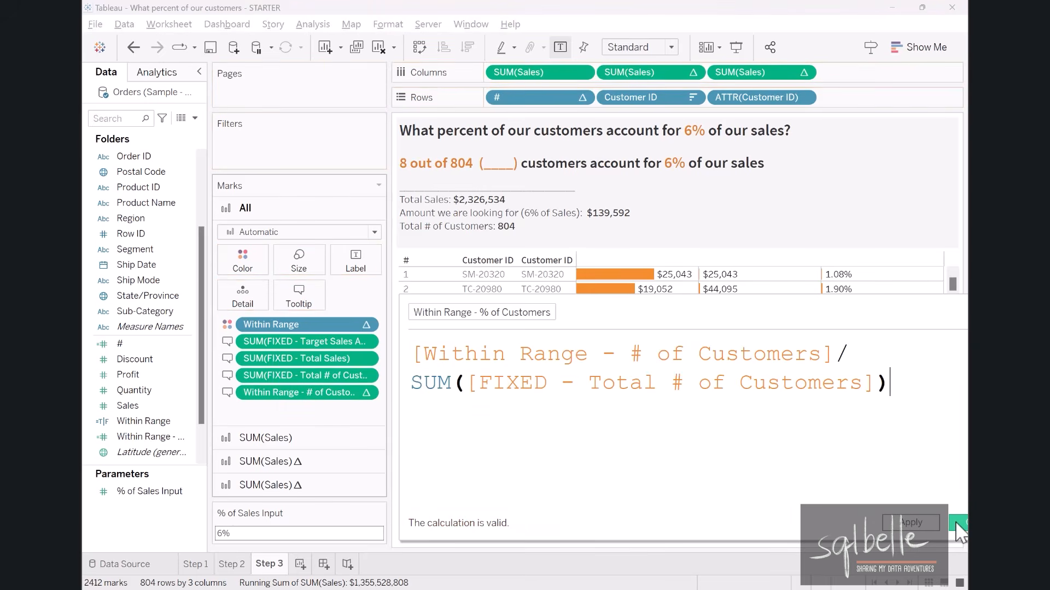
left_click(958, 525)
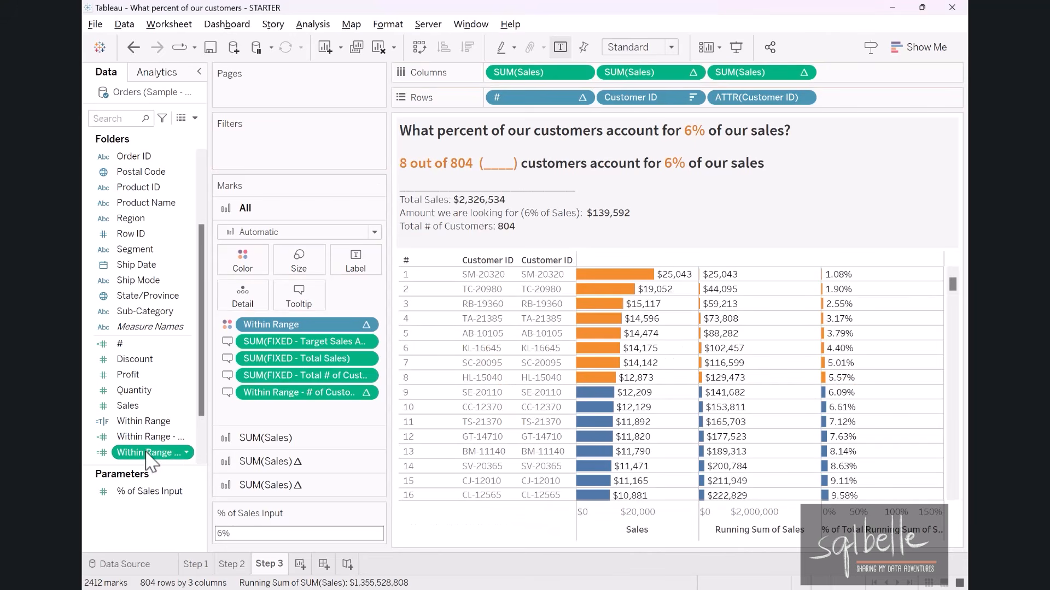
Set the default number format of Within Range - % of Customers to Percentage with 0 decimal places.
right_click(146, 454)
mouse_move(257, 344)
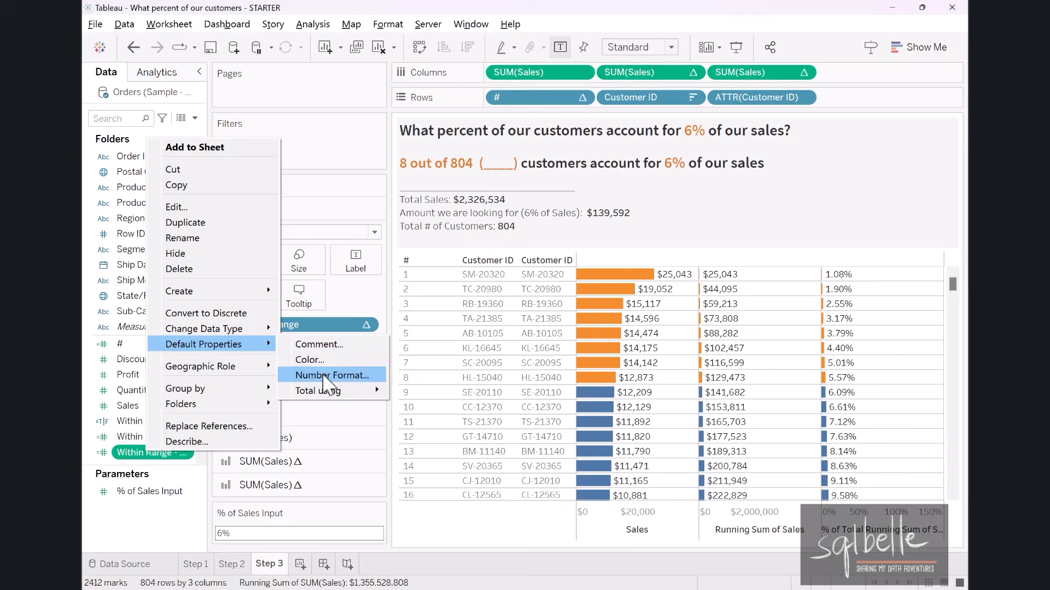
left_click(328, 375)
left_click(390, 276)
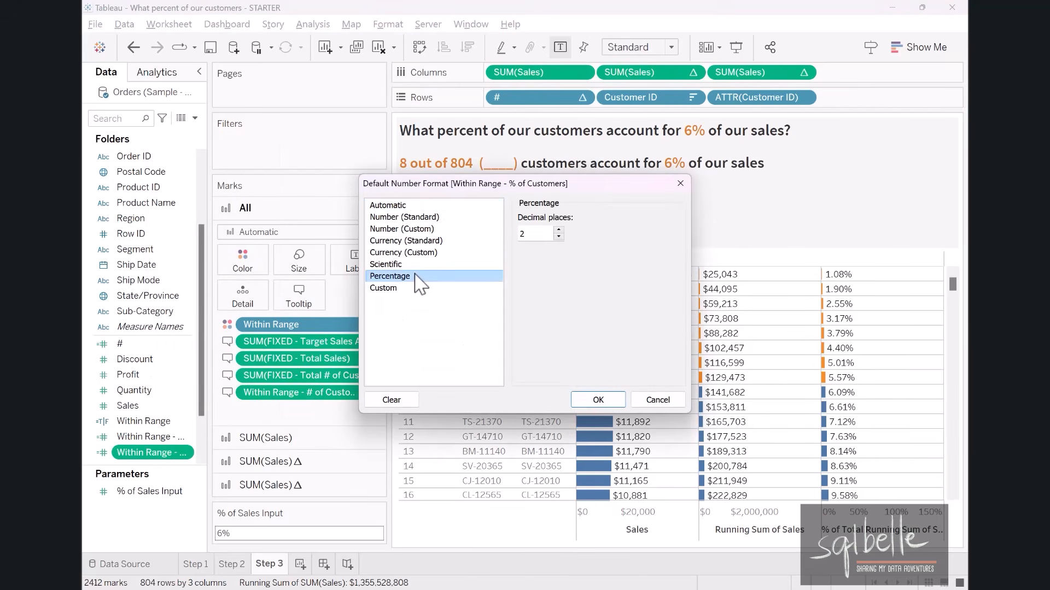
left_click(558, 237)
left_click(596, 400)
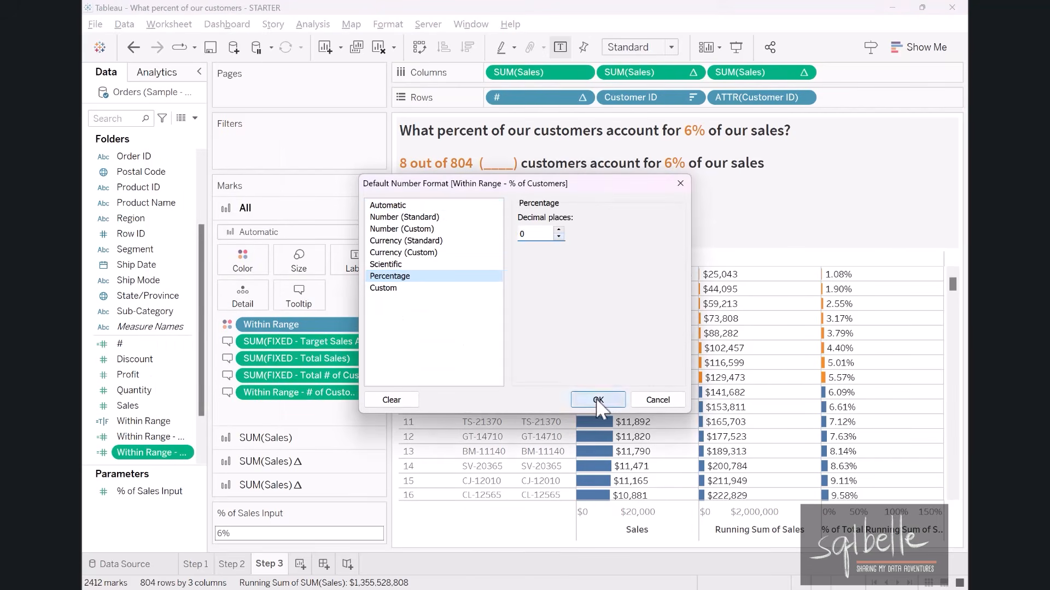
Add Within Range - % of Customers to the tooltip of all marks and insert it in place of the blank inside the title's parentheses.
left_click_drag(153, 453, 333, 304)
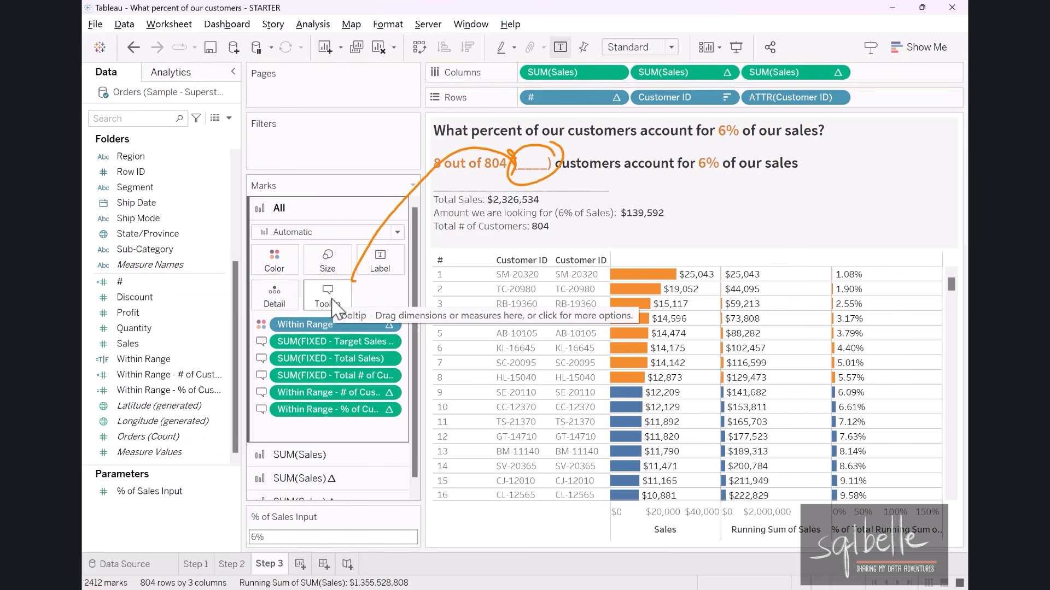
double_click(533, 164)
double_click(494, 290)
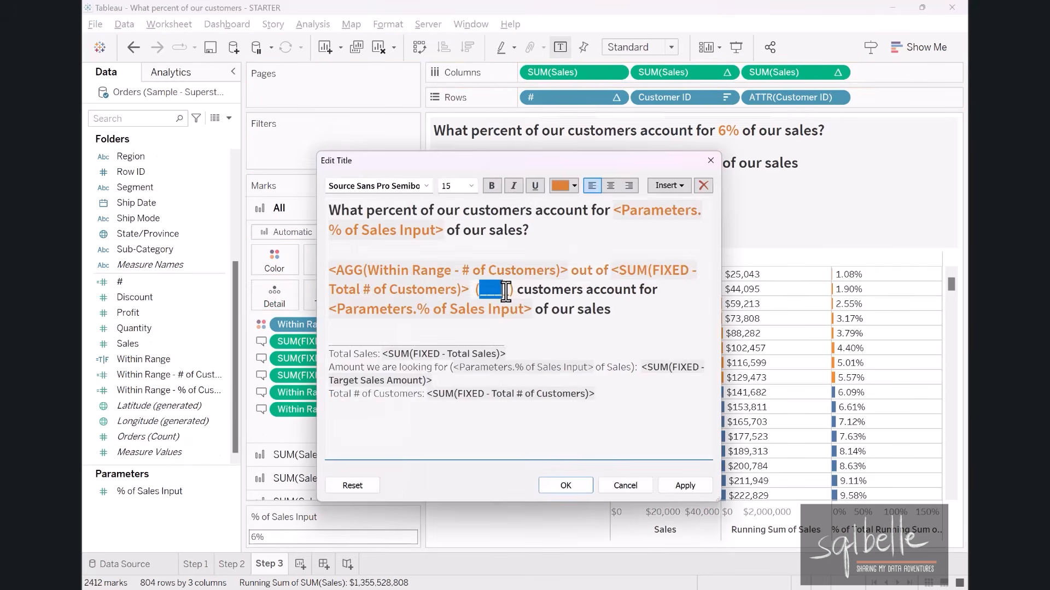
left_click(669, 185)
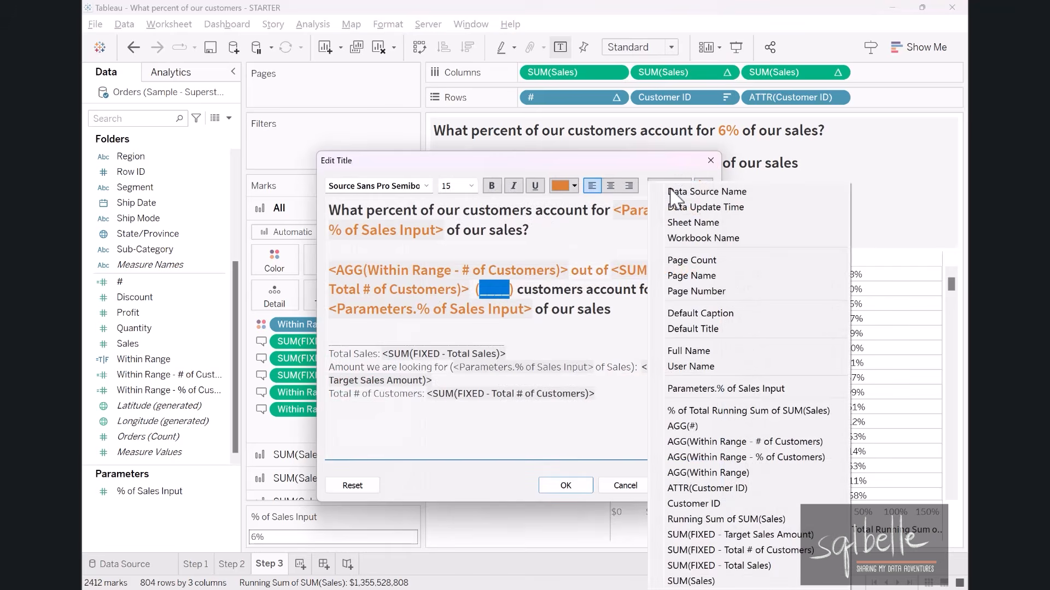
left_click(752, 457)
left_click(566, 485)
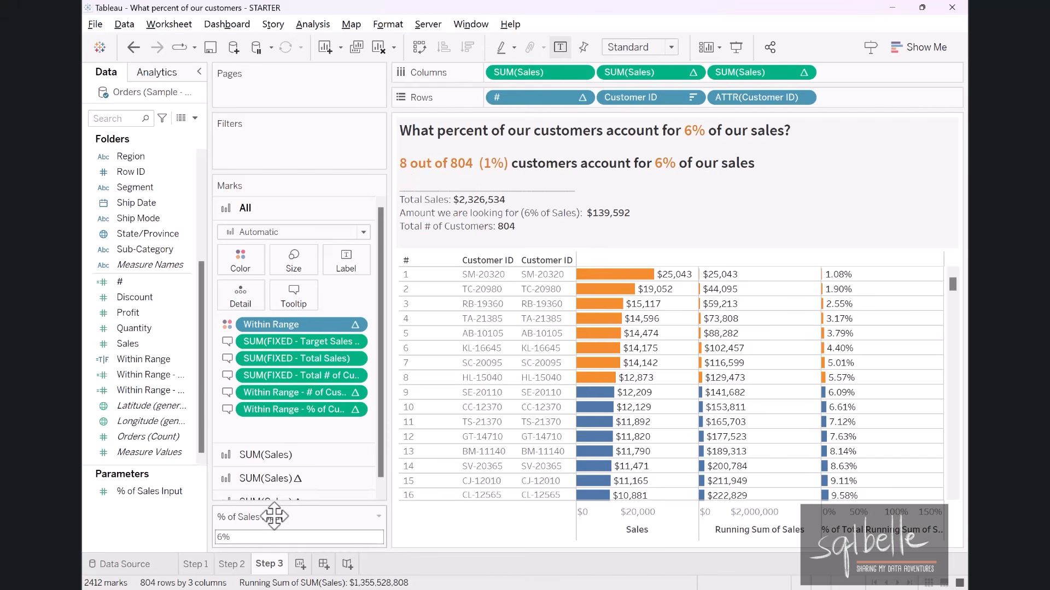
Move the % of Sales Input control to the right side of the view and set the parameter to 50%.
left_click_drag(274, 516, 875, 148)
left_click(918, 143)
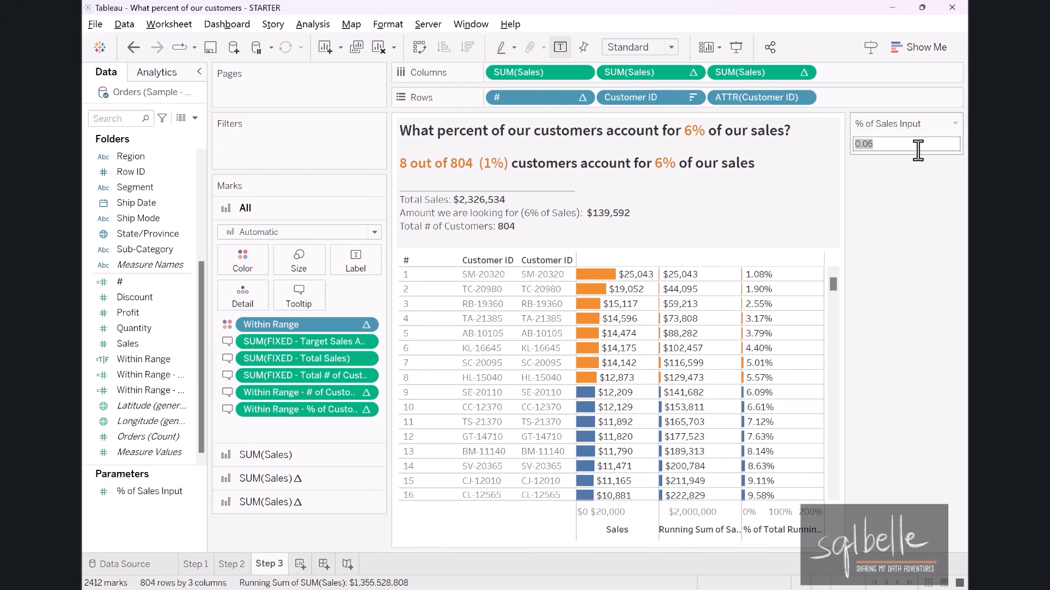
type("50%")
key("Return")
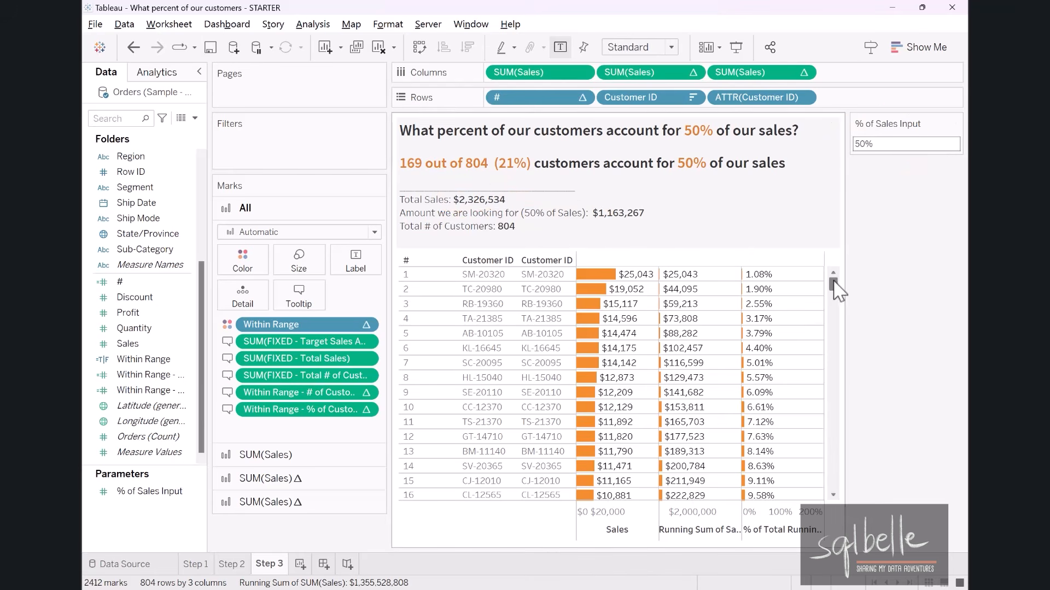
Check the customer rows around the 80% running total and set the % of Sales Input parameter to 80%.
left_click_drag(833, 279, 850, 381)
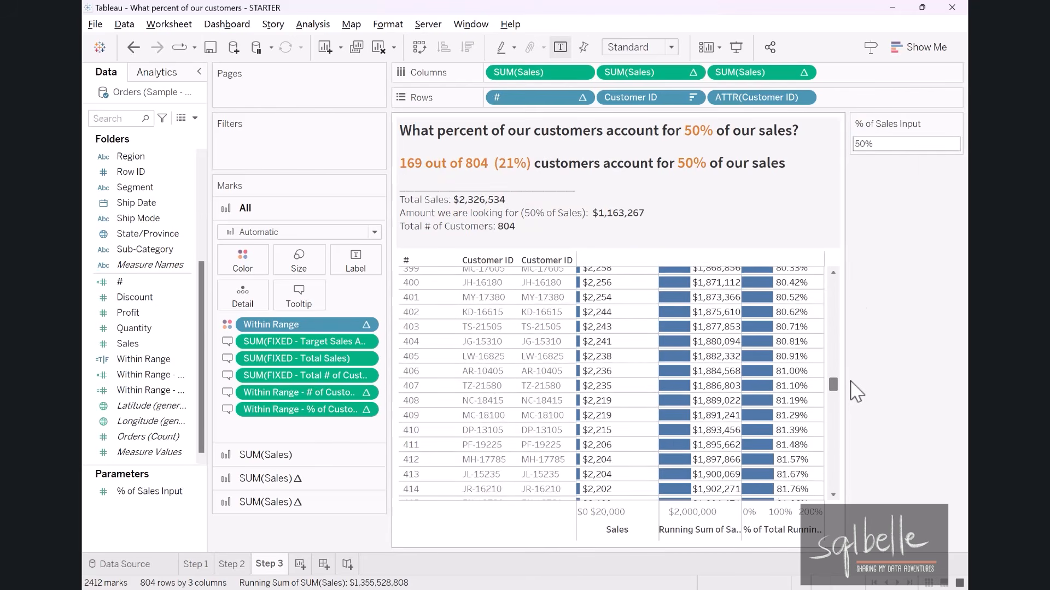
left_click(833, 272)
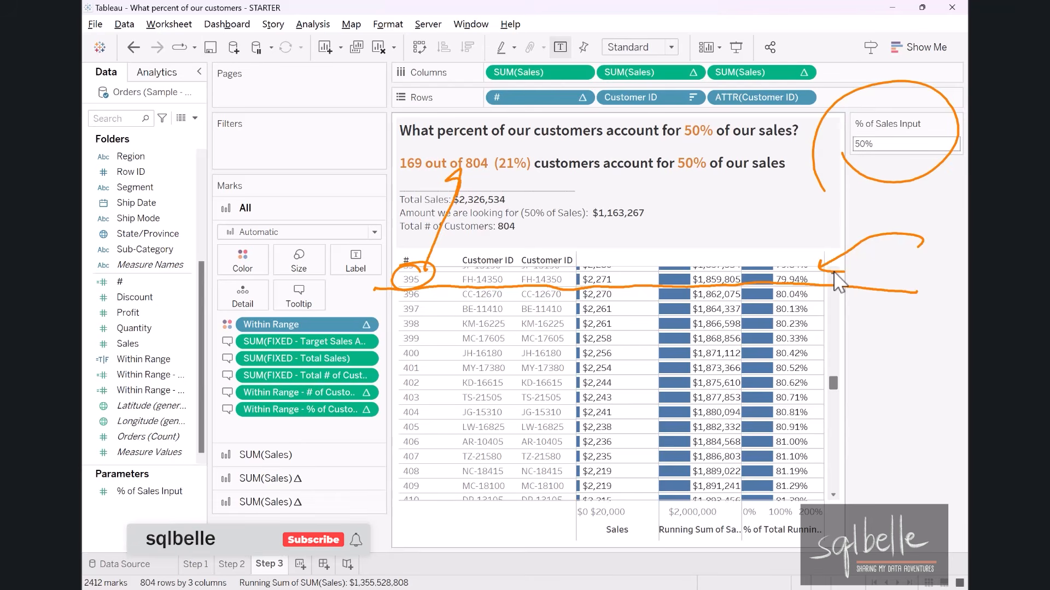
double_click(891, 148)
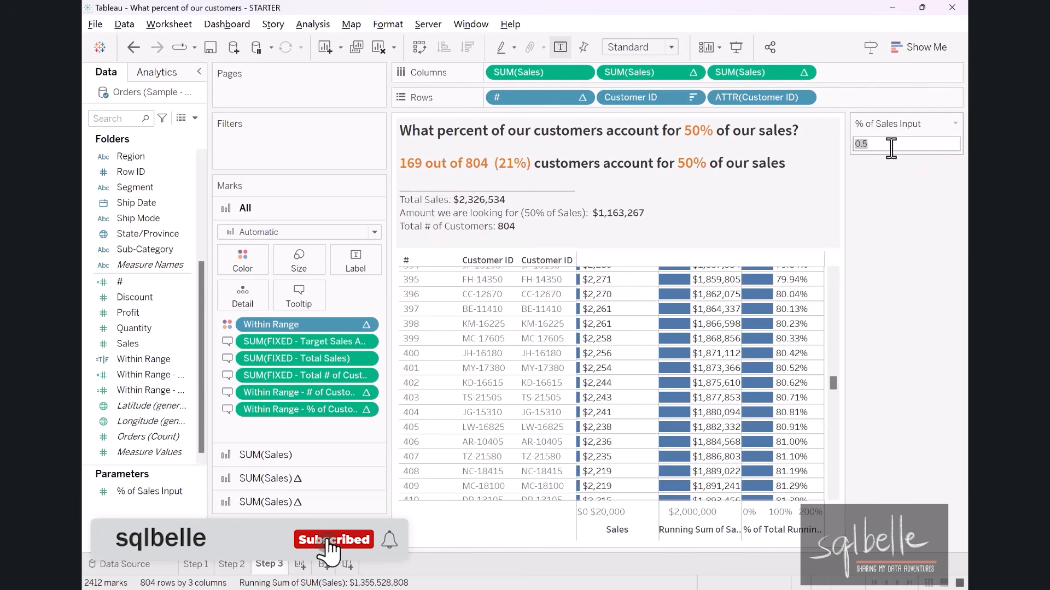
type("80")
key("Return")
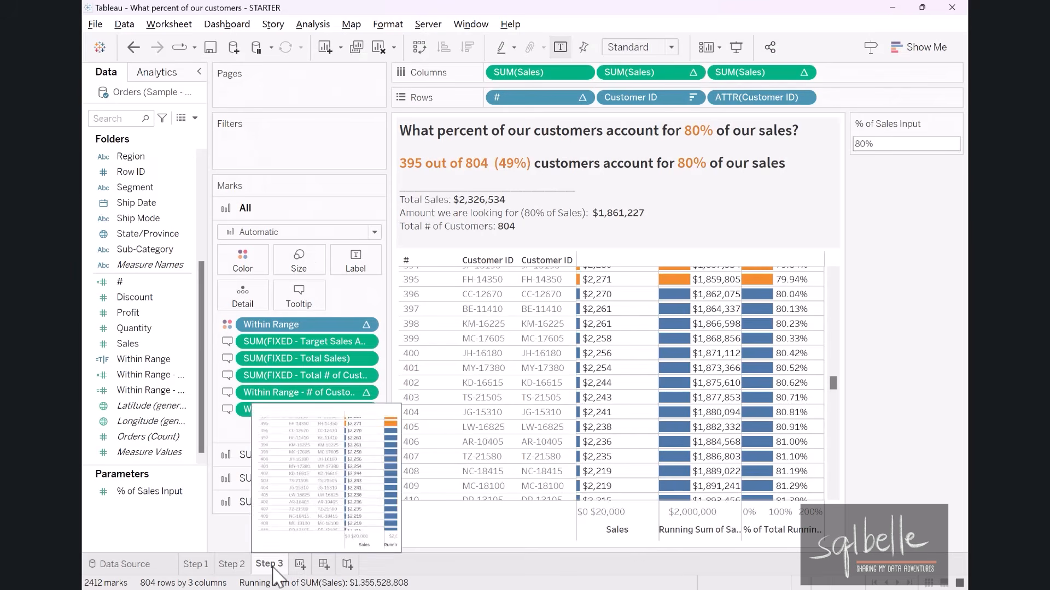
Duplicate the Step 3 sheet and rename the copy Step 4.
right_click(265, 564)
left_click(317, 430)
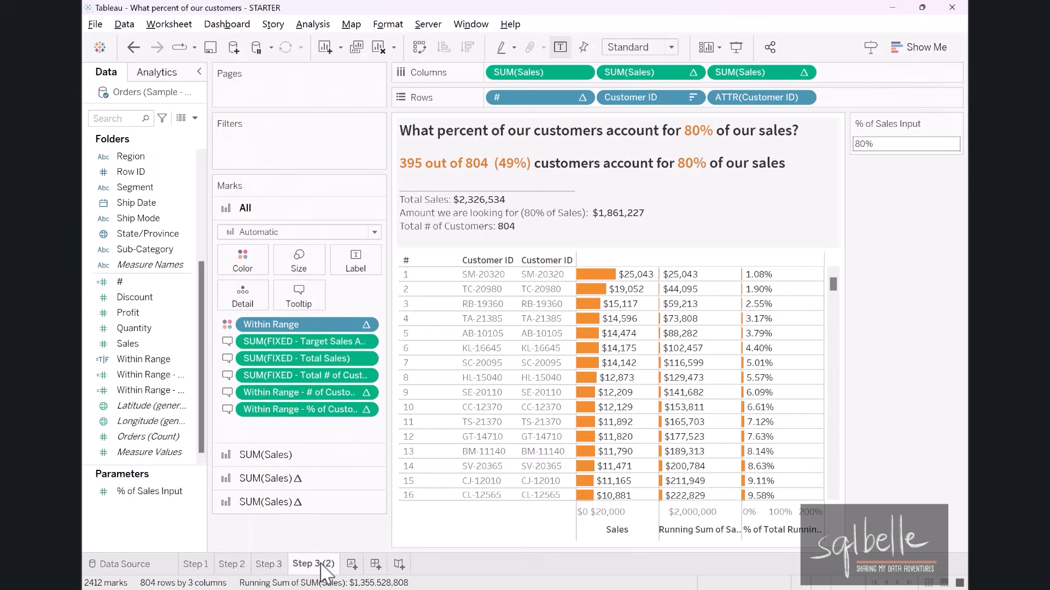
double_click(321, 564)
type("Step 4")
key("Return")
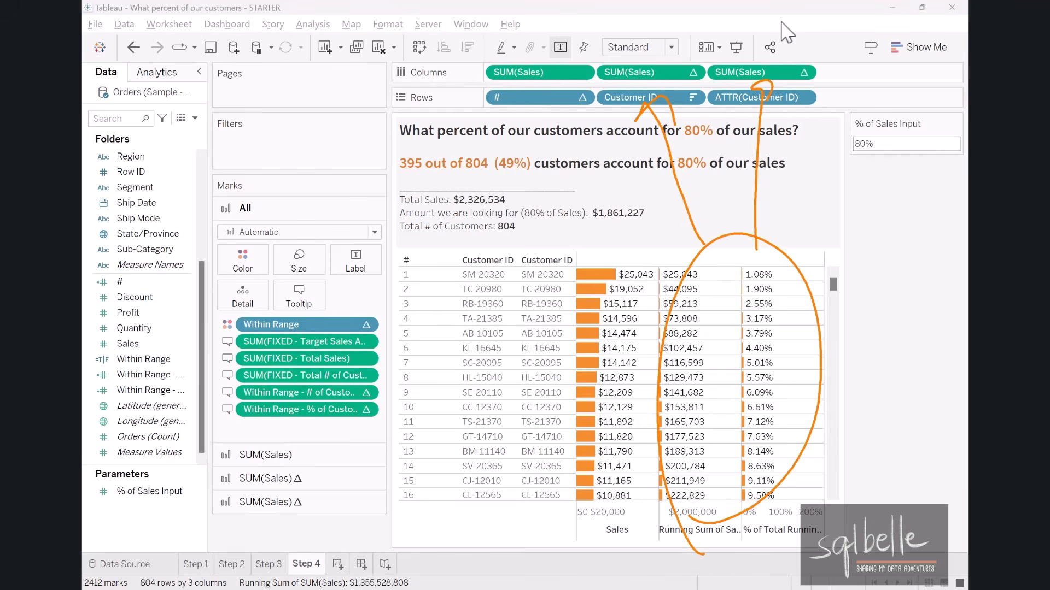
Remove the running sum and percent-of-total sales measures from the columns and the duplicate ATTR(Customer ID) from the rows.
left_click_drag(648, 72, 658, 24)
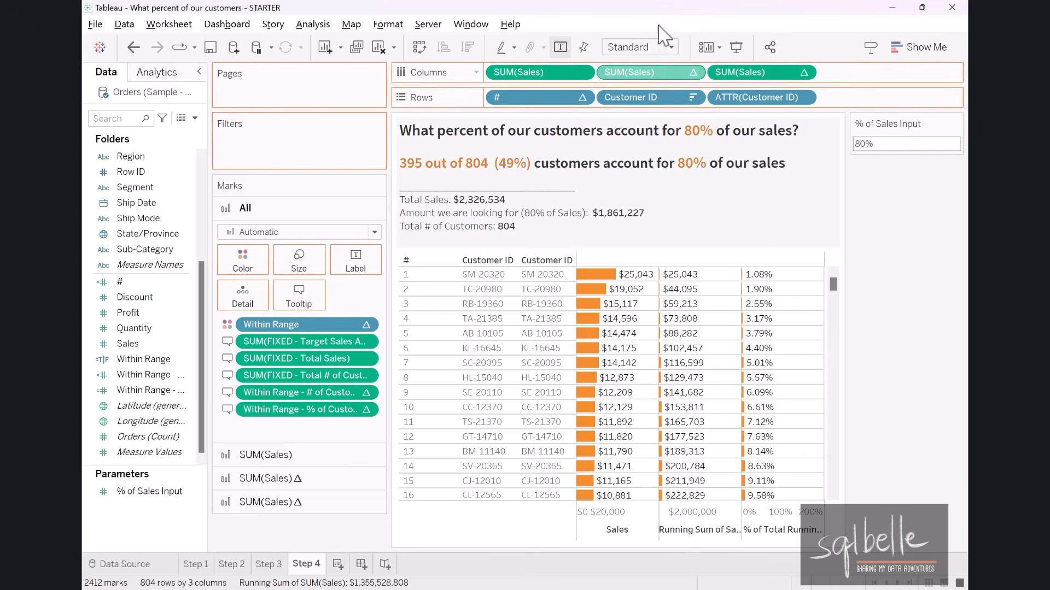
left_click_drag(664, 67, 655, 4)
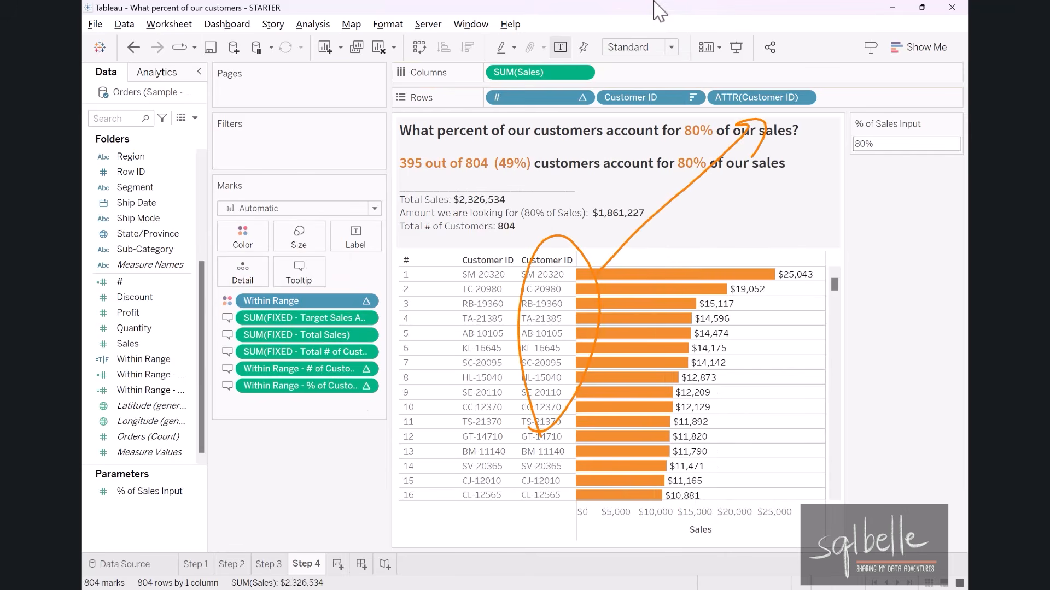
left_click_drag(754, 98, 726, 2)
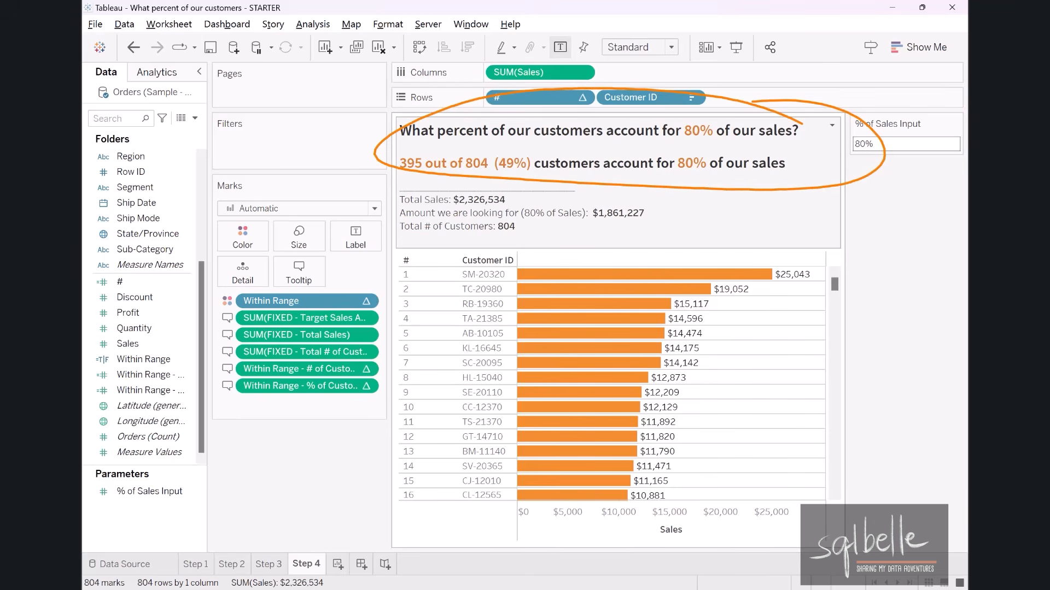
Delete the opening question and its trailing blank line from the sheet title, keeping the dynamic customer count sentence as the heading.
double_click(549, 155)
left_click(655, 230)
left_click_drag(654, 231, 279, 165)
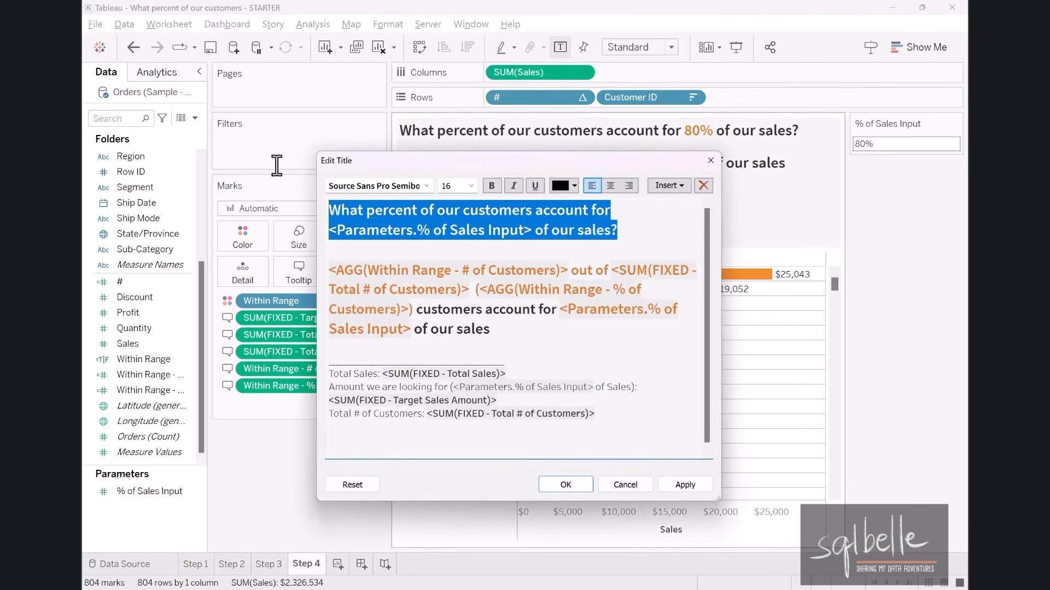
key("Delete")
key("Delete")
key("Delete")
left_click(566, 485)
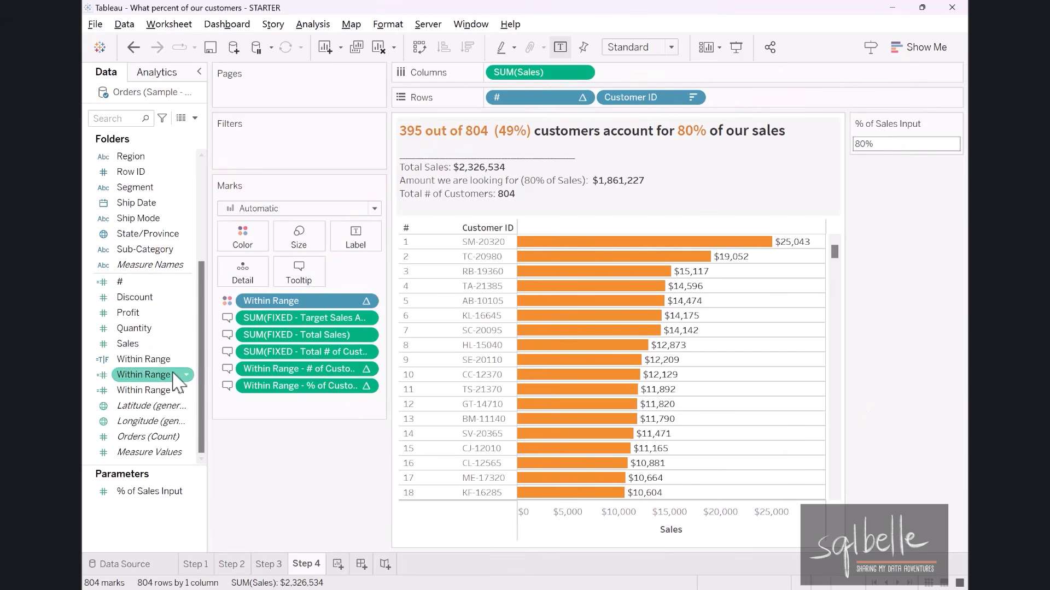
Filter the view by the Within Range field, keeping only True values.
left_click_drag(143, 359, 309, 147)
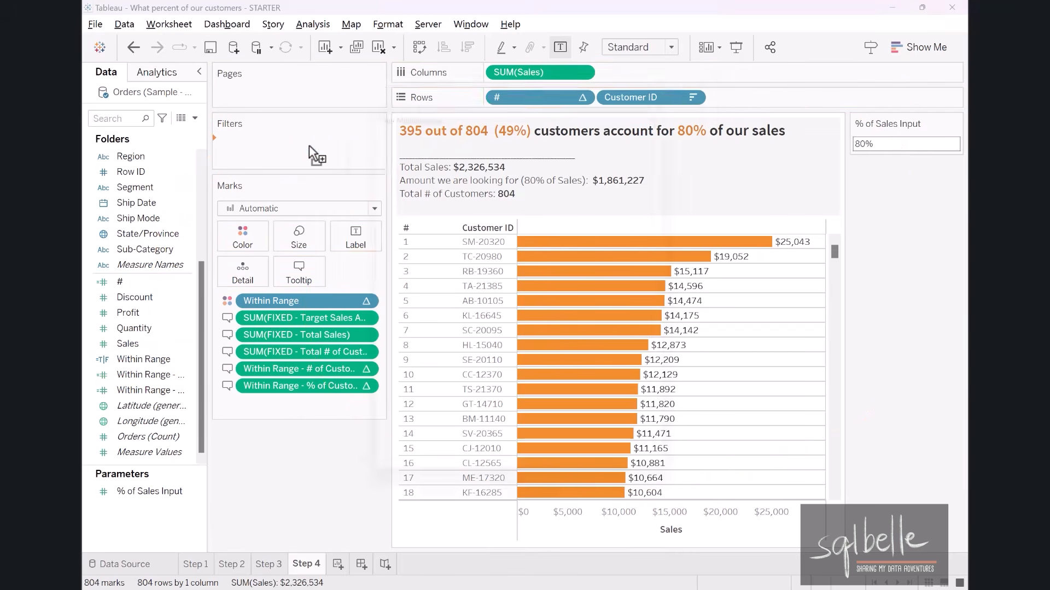
left_click(386, 188)
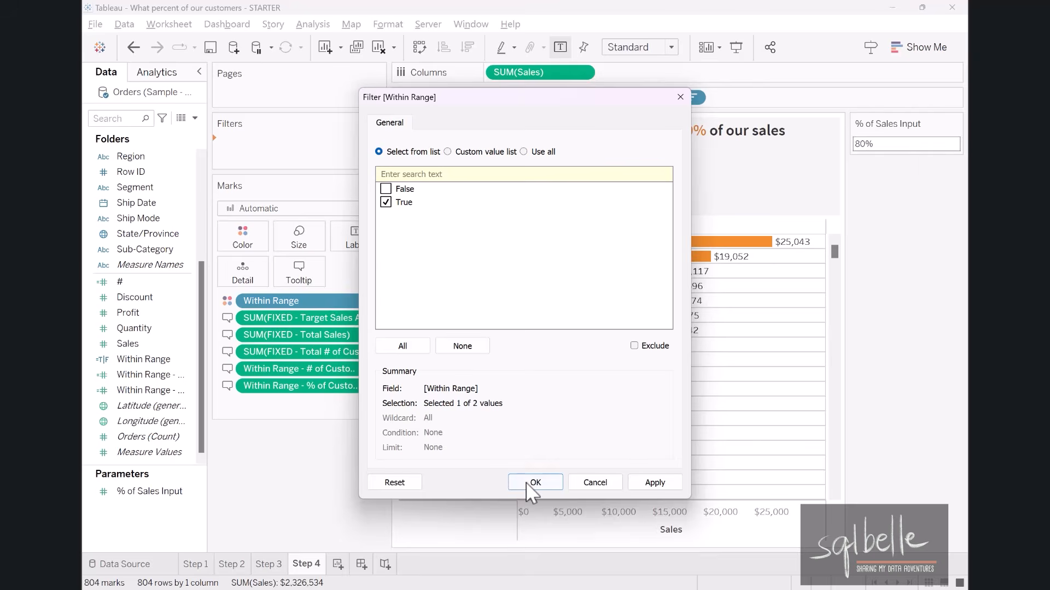
left_click(535, 482)
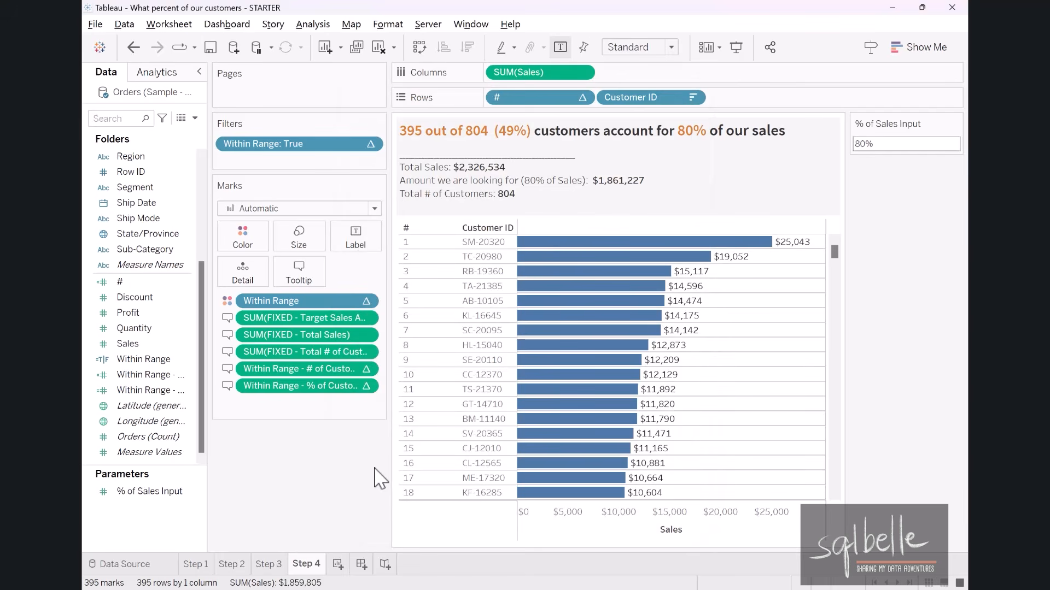
Set the % of Sales Input parameter to 5% and add Customer Name to the rows after Customer ID.
left_click(878, 145)
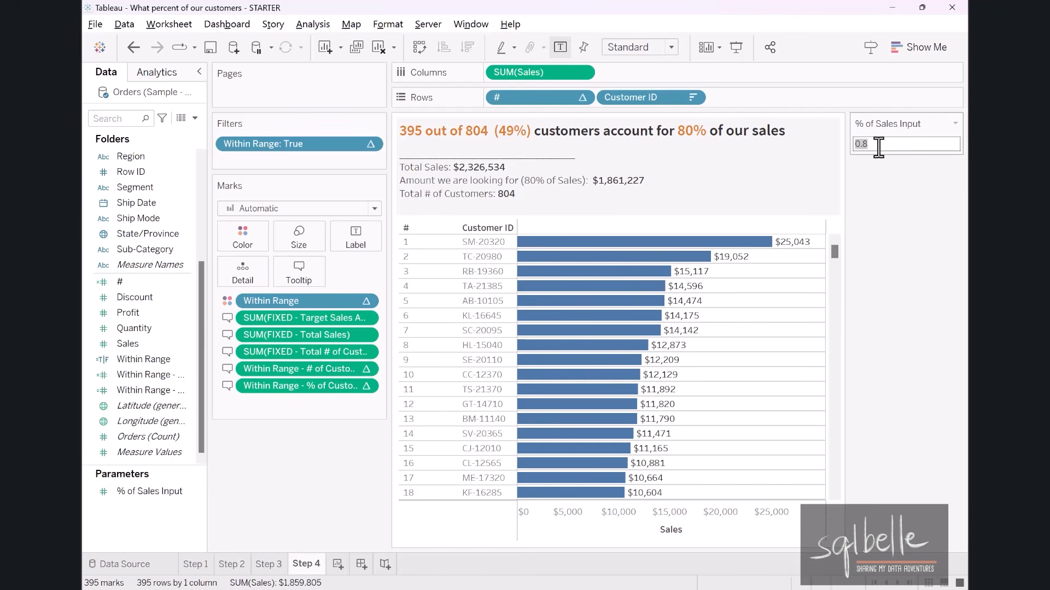
type("0.05")
key("Return")
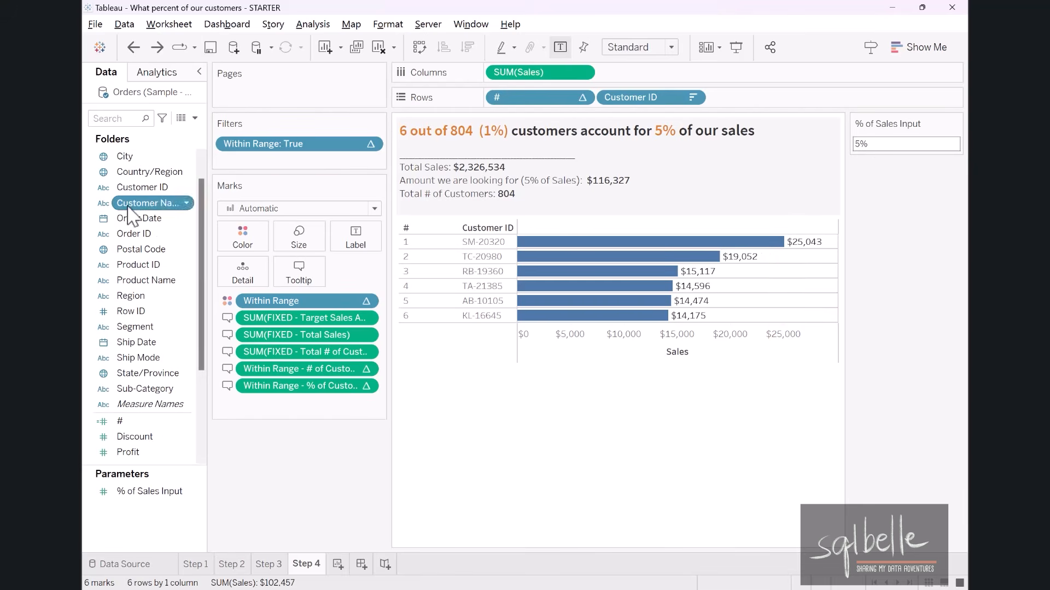
mouse_move(126, 203)
left_mouse_down()
mouse_move(782, 82)
mouse_move(777, 98)
left_mouse_up()
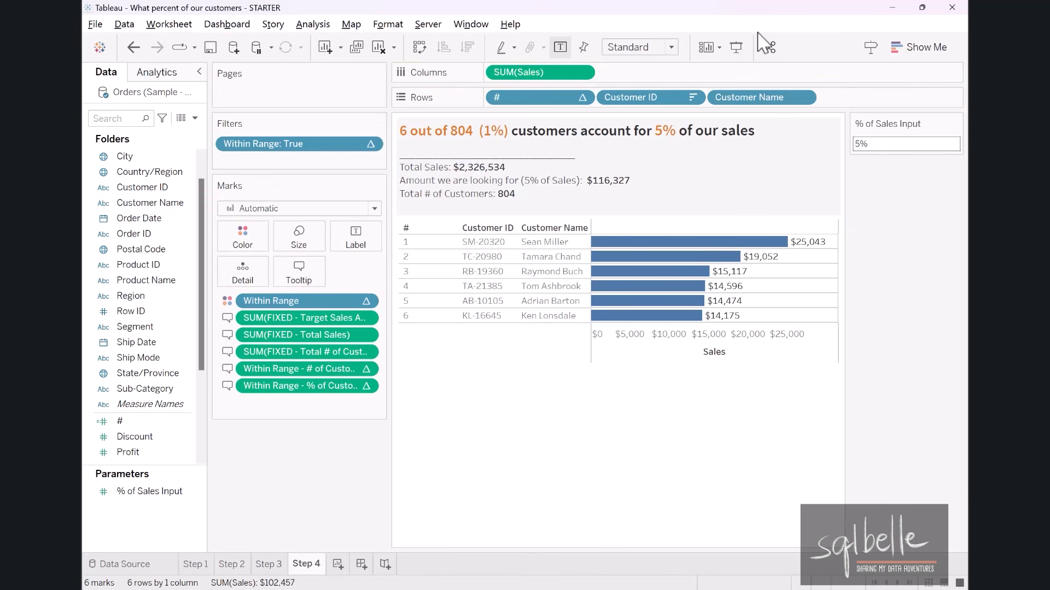